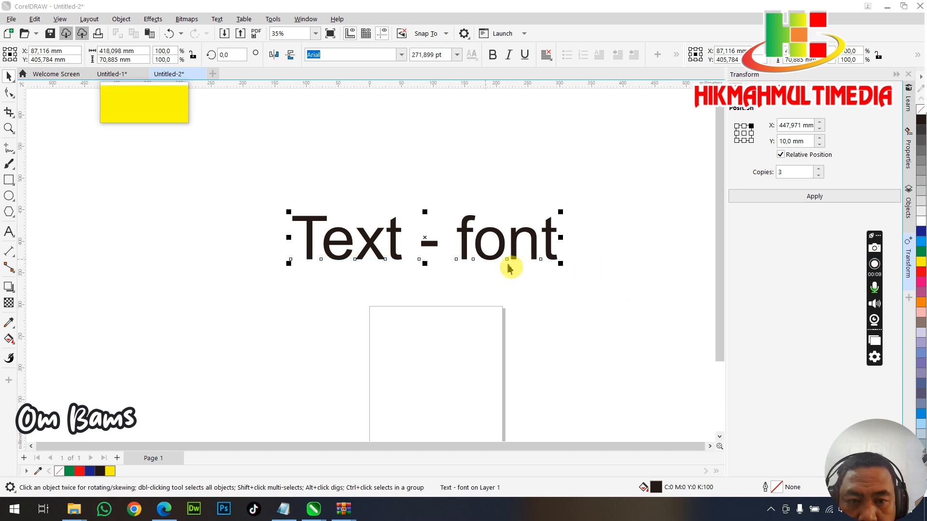
pyautogui.click(393, 250)
pyautogui.scroll(1, 393, 250)
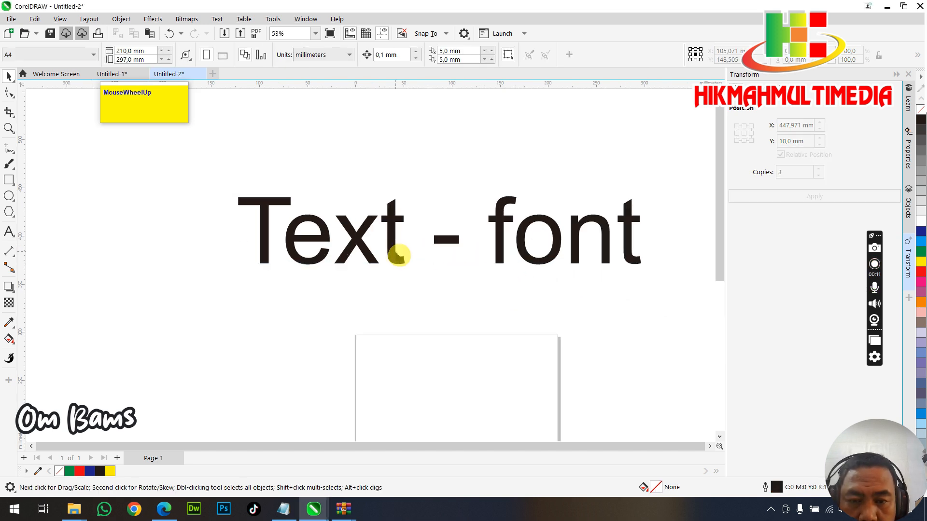
pyautogui.click(395, 252)
pyautogui.scroll(-2, 394, 252)
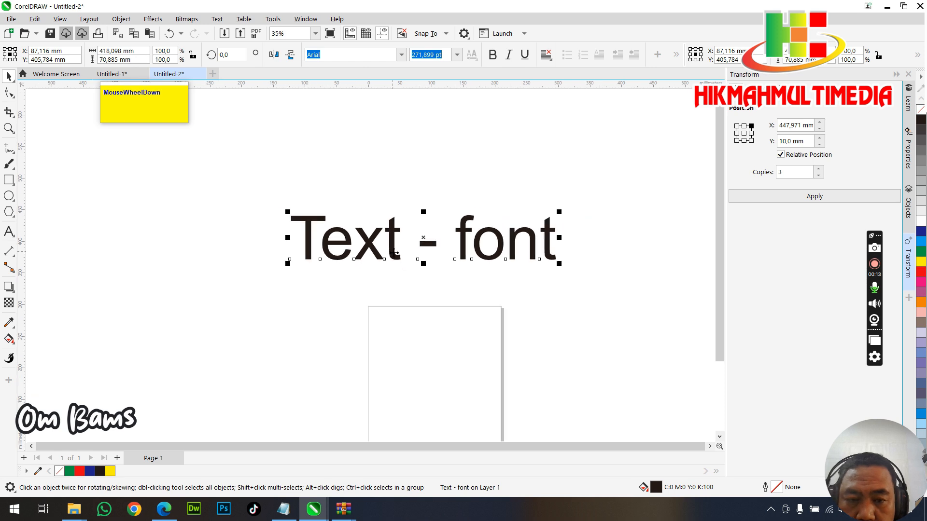
pyautogui.scroll(2, 395, 252)
pyautogui.scroll(2, 394, 252)
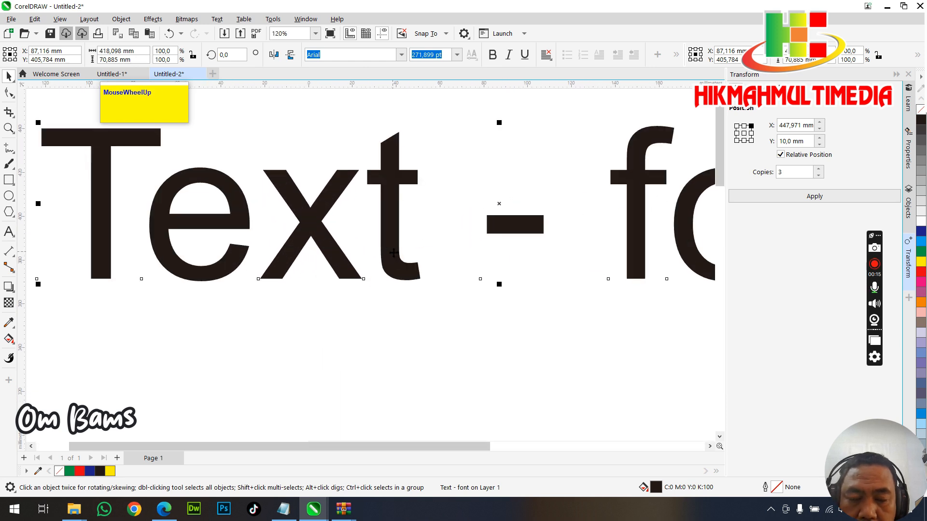
pyautogui.scroll(-1, 394, 252)
pyautogui.scroll(-2, 394, 252)
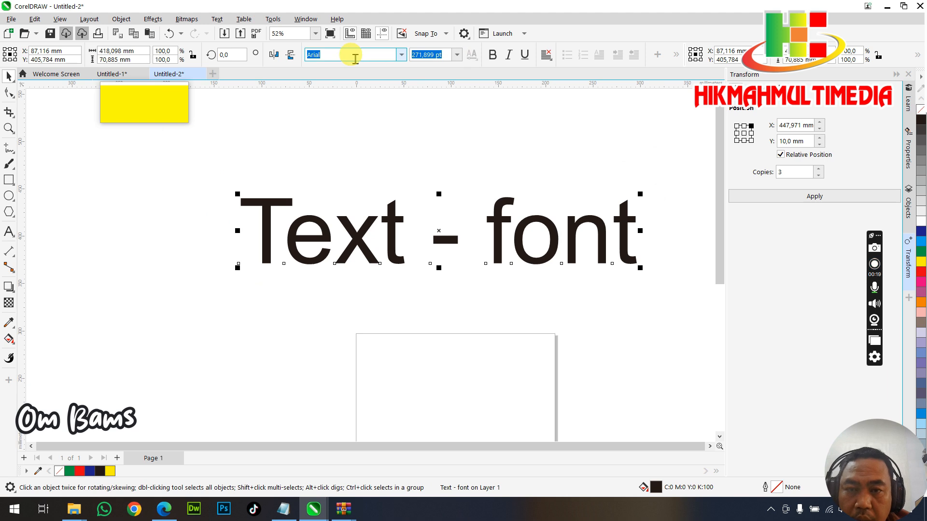
# - Examine the installed fonts available for the "Text - font" text object, previewing them without applying one
pyautogui.click(402, 57)
pyautogui.click(321, 231)
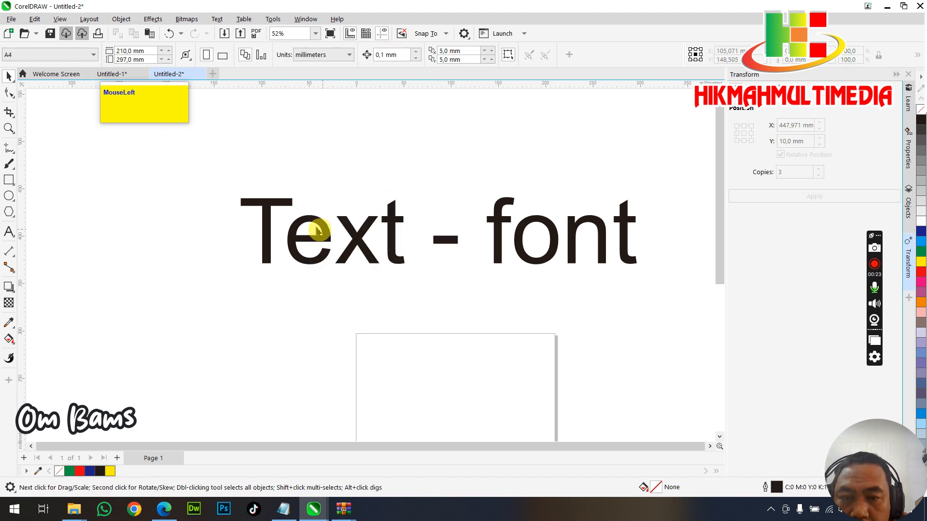
pyautogui.click(363, 234)
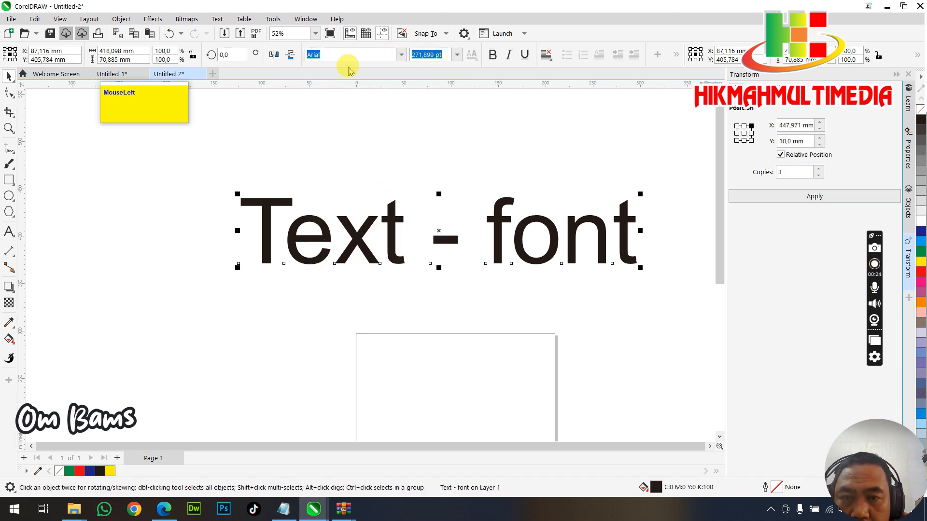
pyautogui.click(402, 54)
pyautogui.scroll(-8, 381, 154)
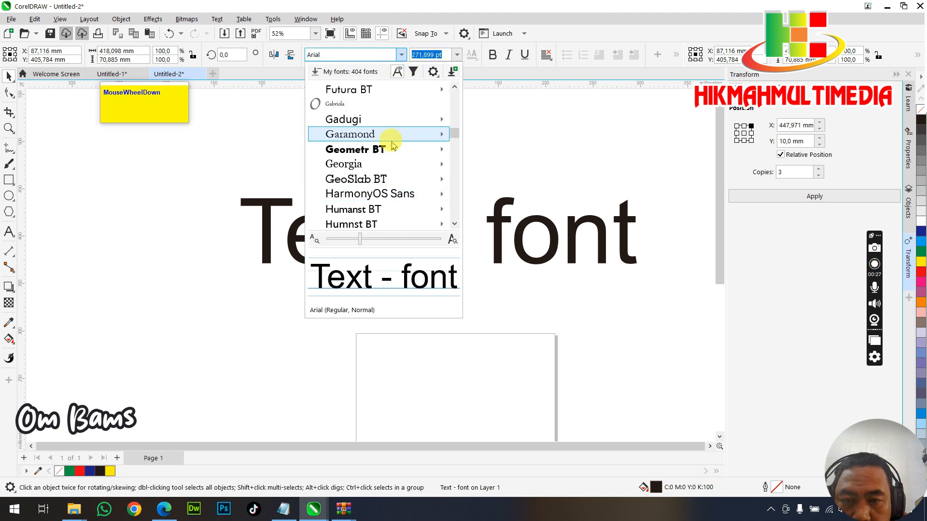
pyautogui.scroll(-15, 386, 147)
pyautogui.scroll(-3, 382, 150)
pyautogui.scroll(3, 378, 161)
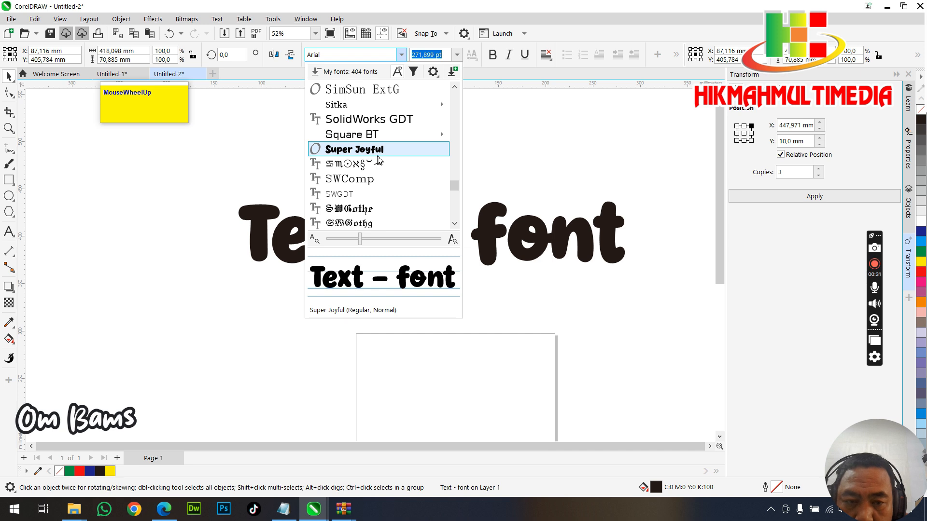
pyautogui.scroll(-15, 376, 179)
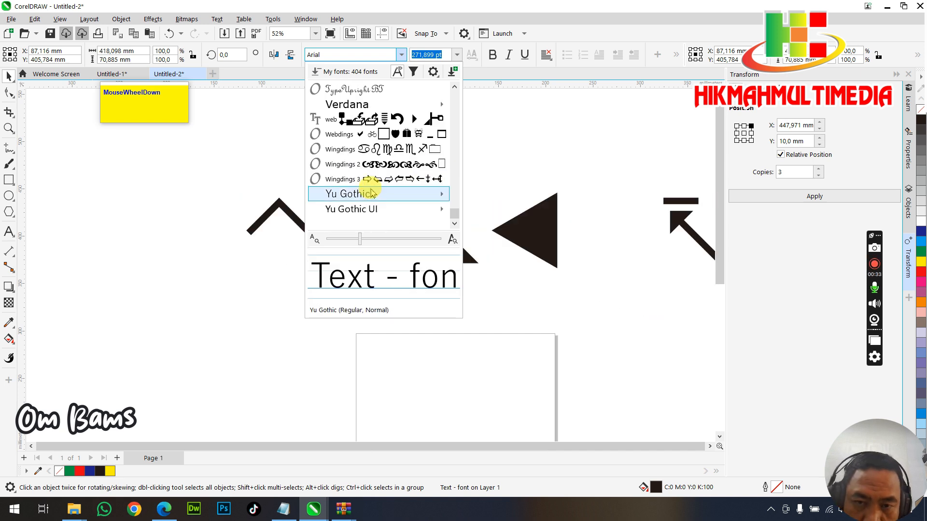
pyautogui.scroll(20, 372, 191)
pyautogui.scroll(20, 372, 188)
pyautogui.click(483, 162)
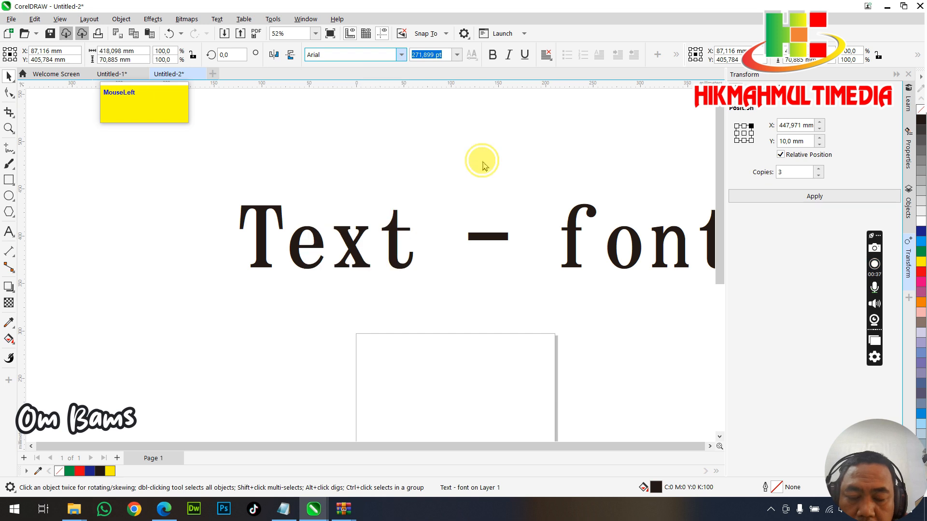
# - Switch to the Edge browser and open dafont.com in the carnac search tab
pyautogui.click(164, 510)
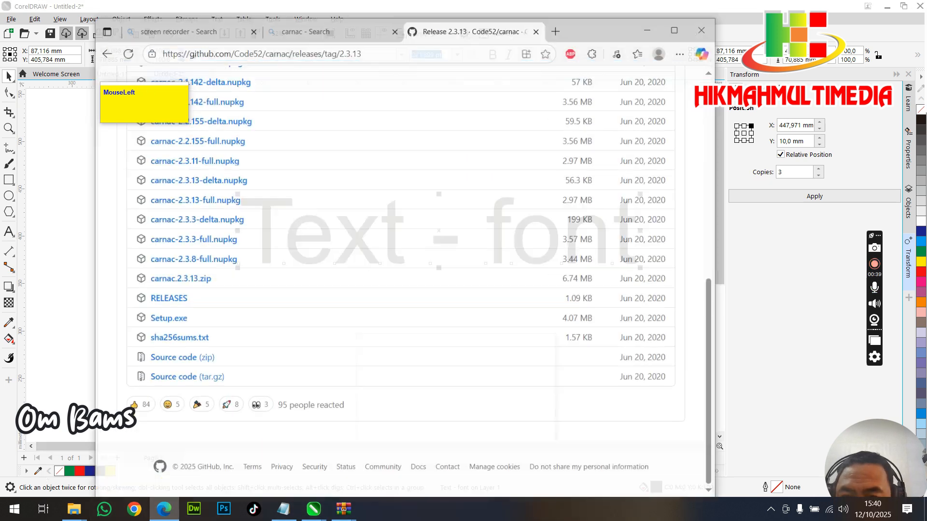
pyautogui.click(321, 19)
pyautogui.click(320, 42)
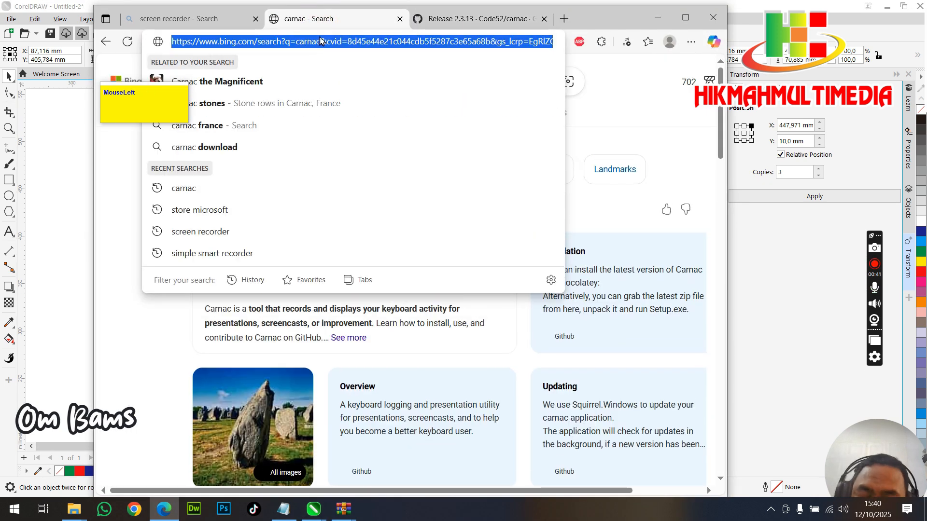
pyautogui.write('d')
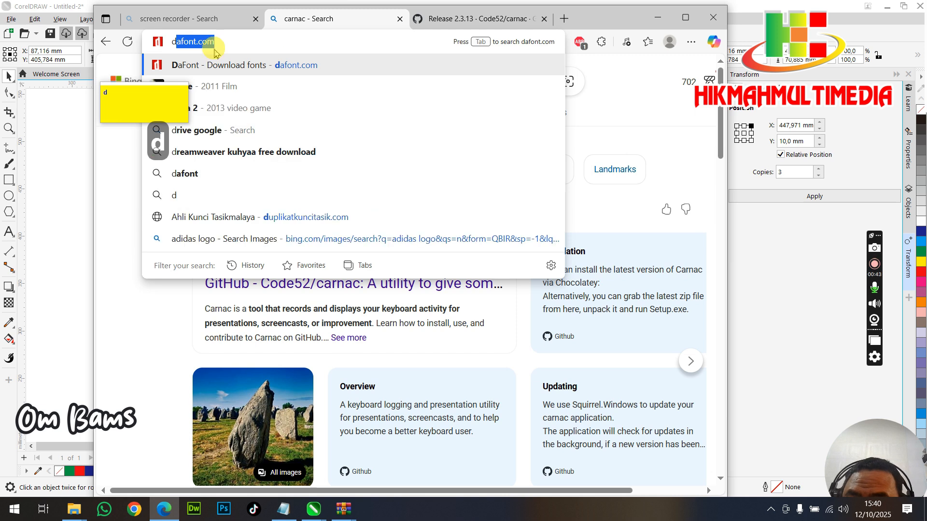
pyautogui.click(202, 69)
# - Download the Matcha Vibes font from the recently added fonts
pyautogui.scroll(-10, 437, 104)
pyautogui.scroll(10, 441, 106)
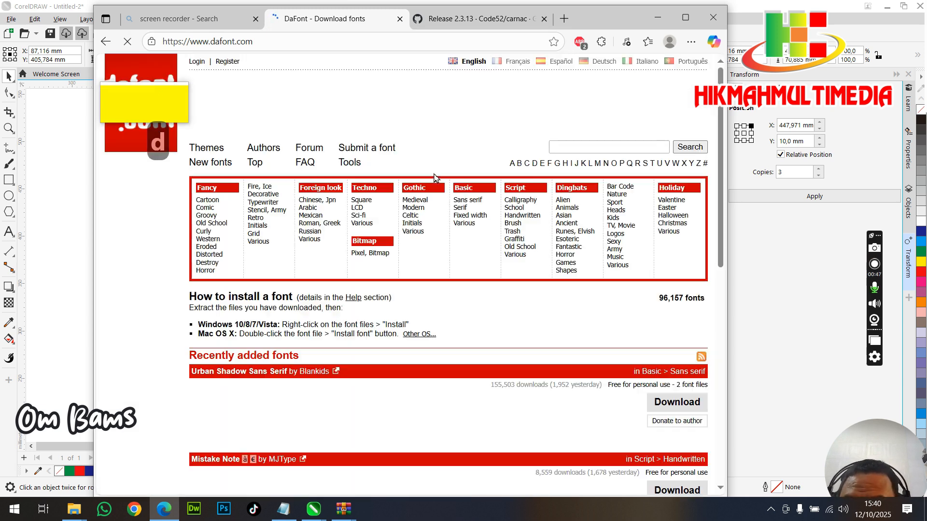
pyautogui.scroll(-15, 355, 234)
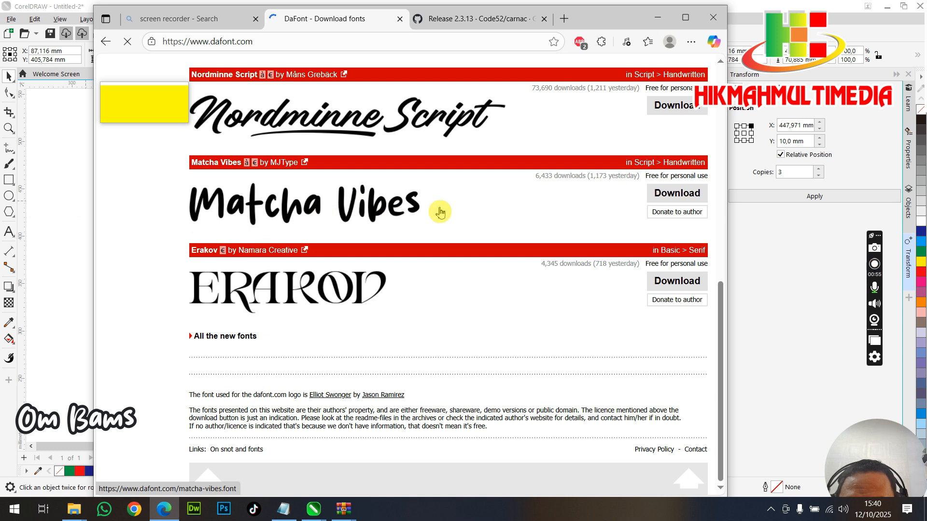
pyautogui.scroll(10, 442, 232)
pyautogui.scroll(-10, 355, 213)
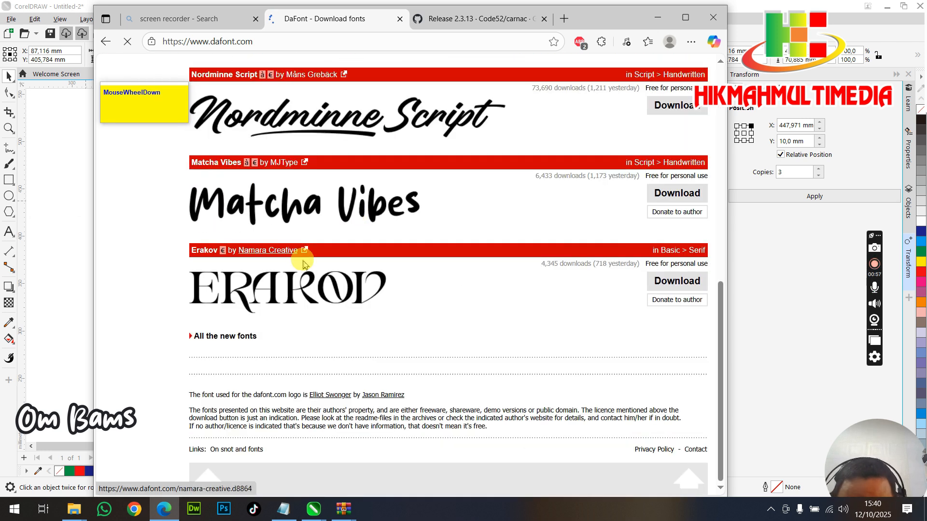
pyautogui.click(676, 196)
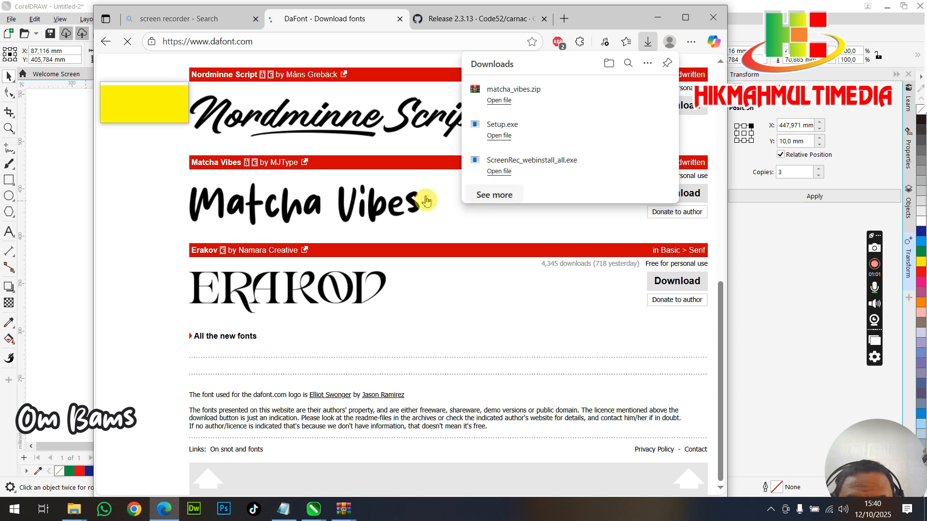
# - Open the Various category of the Fancy fonts and maximize the browser window
pyautogui.scroll(10, 165, 219)
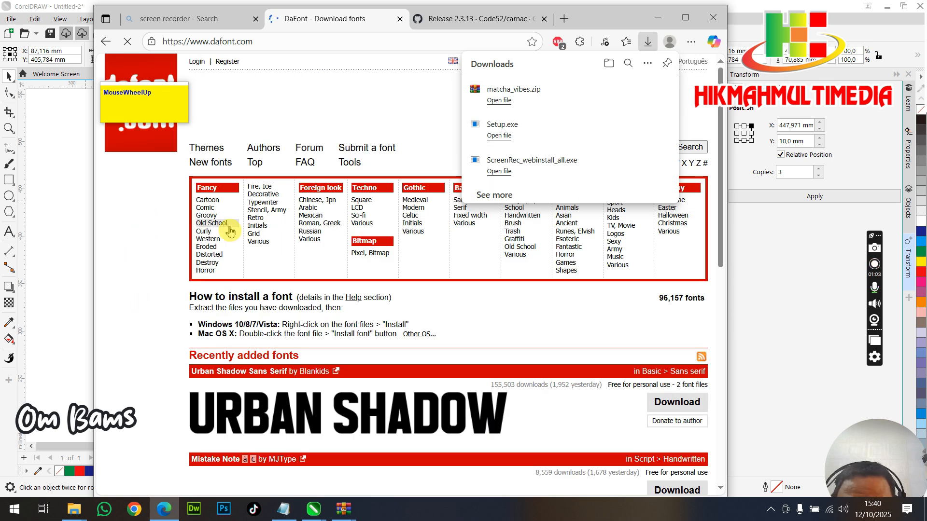
pyautogui.click(258, 242)
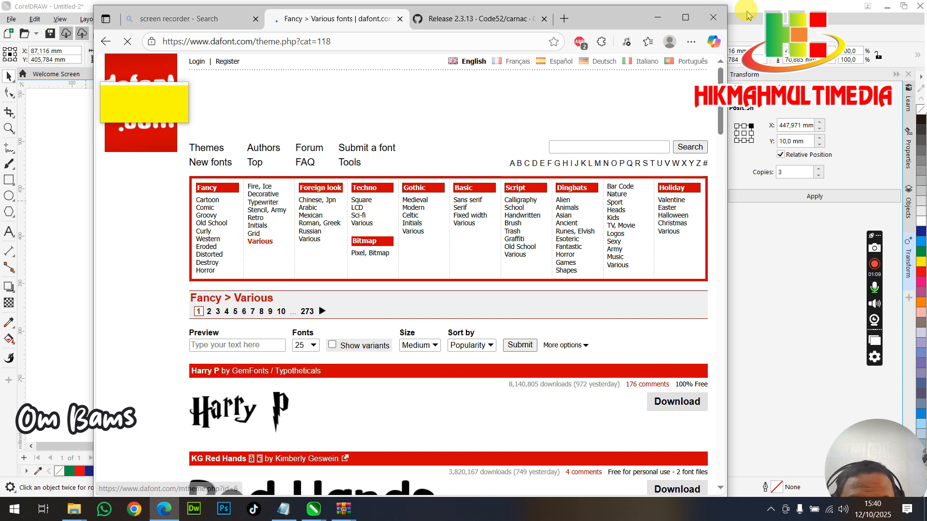
pyautogui.click(685, 17)
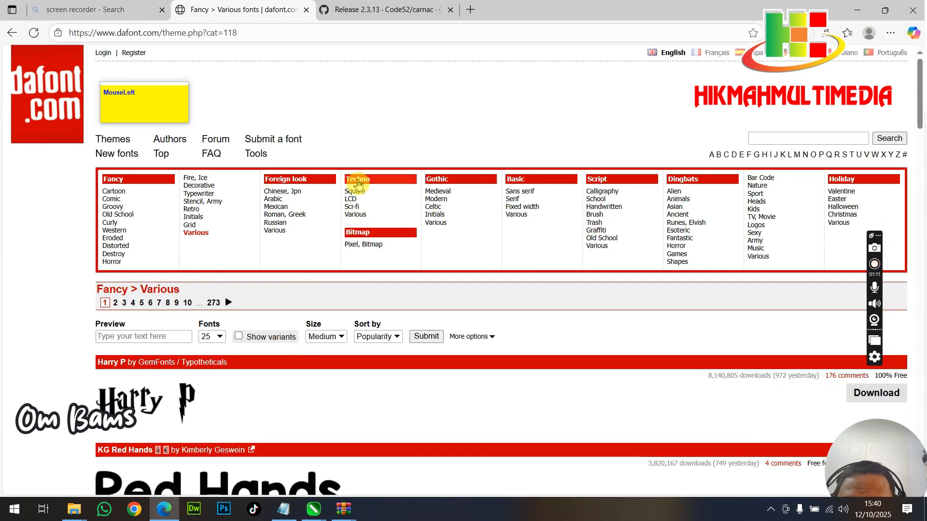
pyautogui.scroll(-2, 410, 256)
pyautogui.scroll(-6, 338, 270)
pyautogui.scroll(9, 145, 295)
# - Enter "Stempel Kilat" as the preview text for the fonts
pyautogui.click(127, 338)
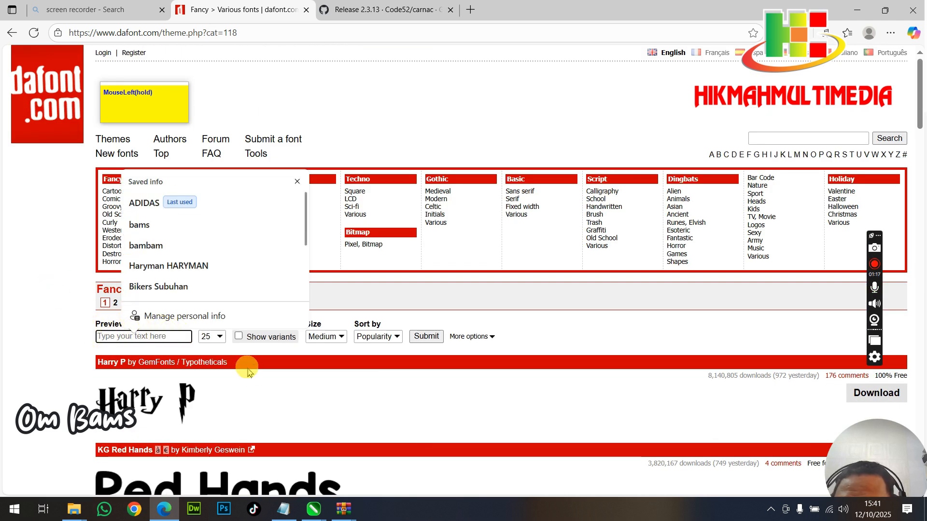
pyautogui.write('s')
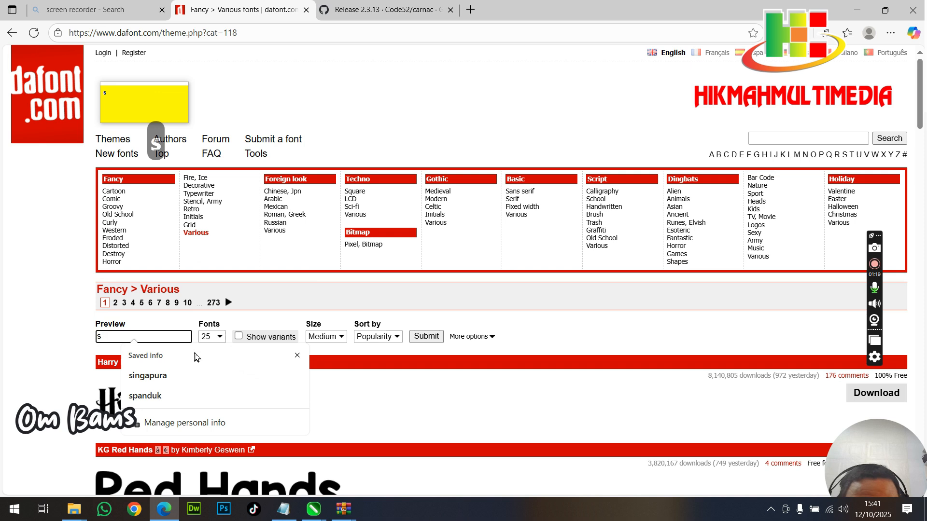
pyautogui.press('BackSpace')
pyautogui.press('BackSpace')
pyautogui.write('Sr')
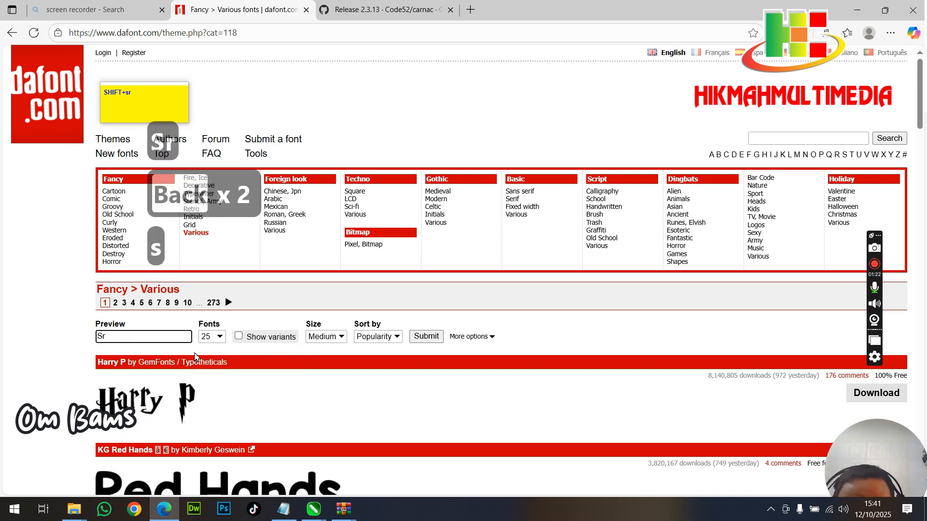
pyautogui.press('BackSpace')
pyautogui.write('Te')
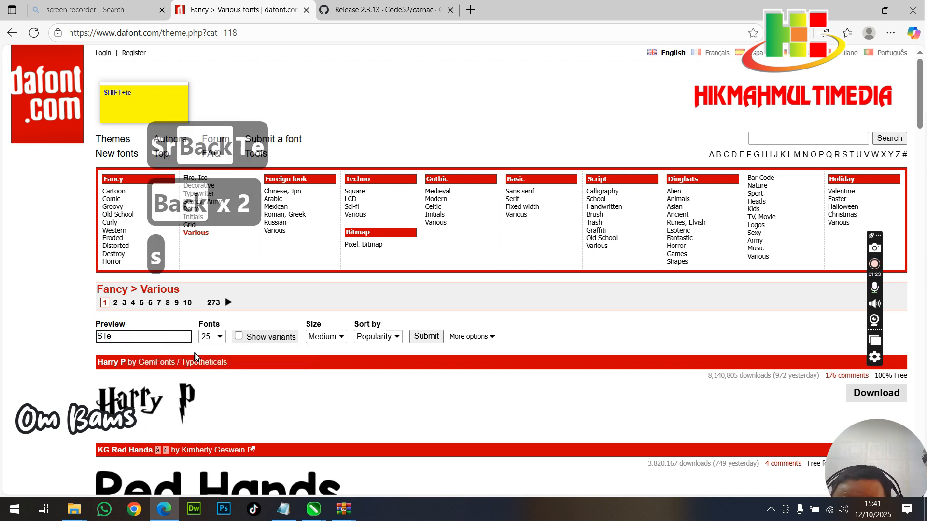
pyautogui.press('BackSpace')
pyautogui.press('BackSpace')
pyautogui.write('tempel')
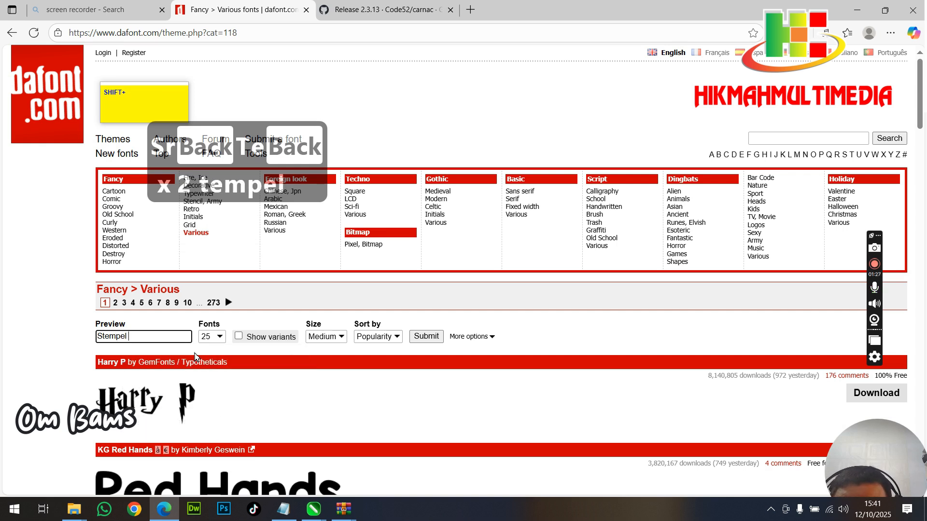
pyautogui.write(' Kilat')
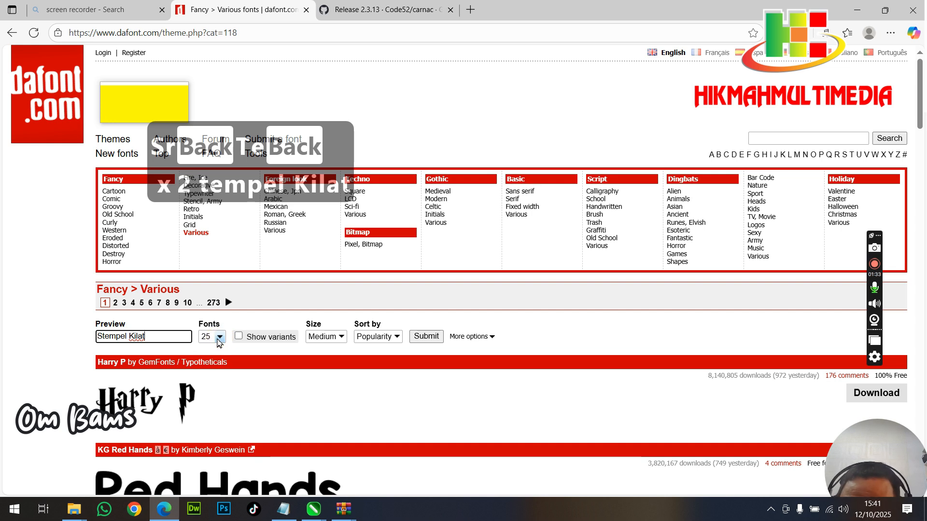
# - Set the font list to 200 fonts per page, Large size and variants shown, and apply the preview settings
pyautogui.click(219, 337)
pyautogui.click(212, 399)
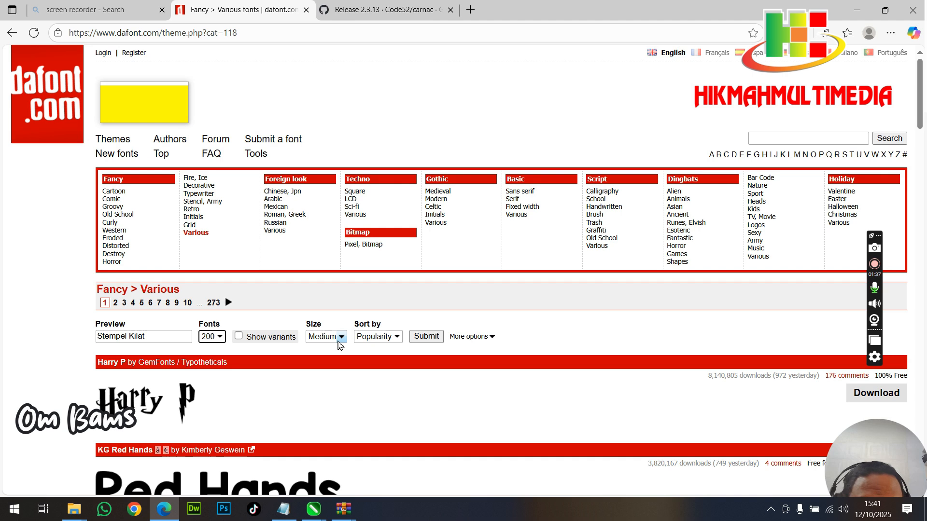
pyautogui.click(338, 337)
pyautogui.click(319, 394)
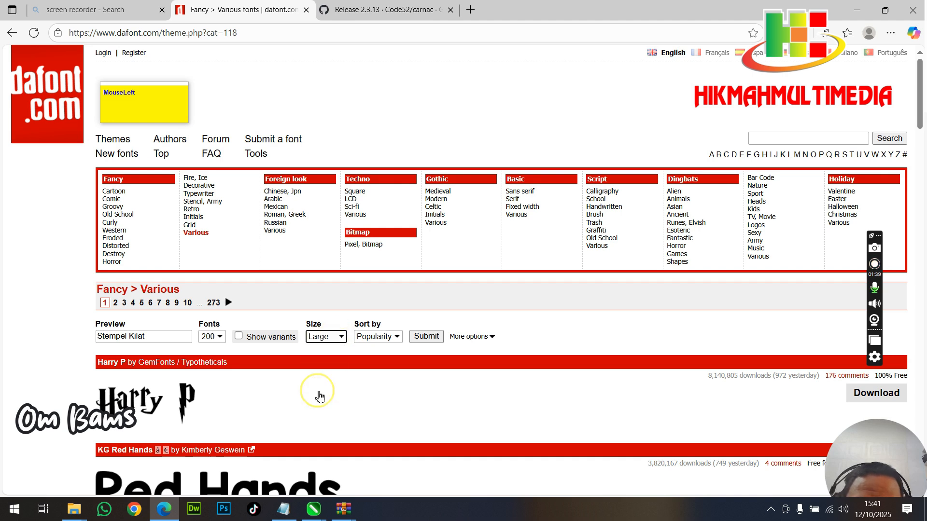
pyautogui.scroll(-8, 416, 308)
pyautogui.scroll(8, 415, 307)
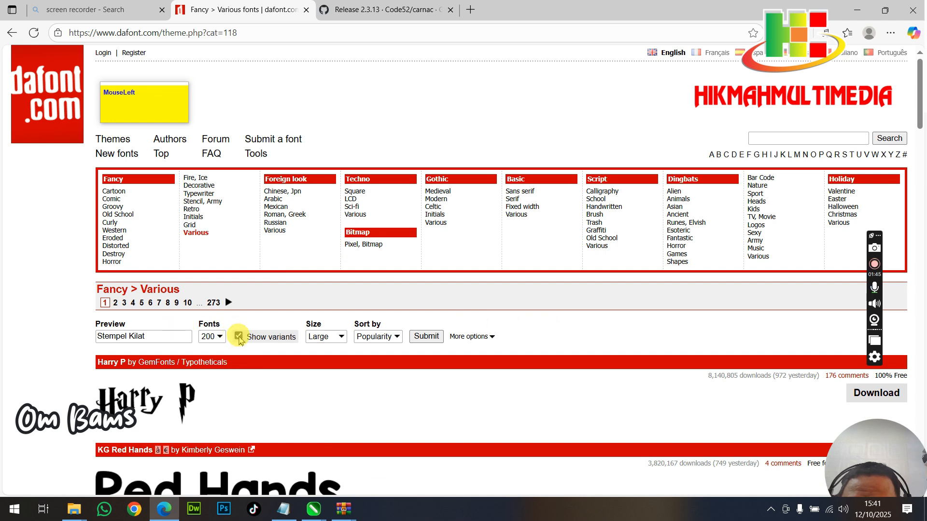
pyautogui.scroll(-8, 393, 283)
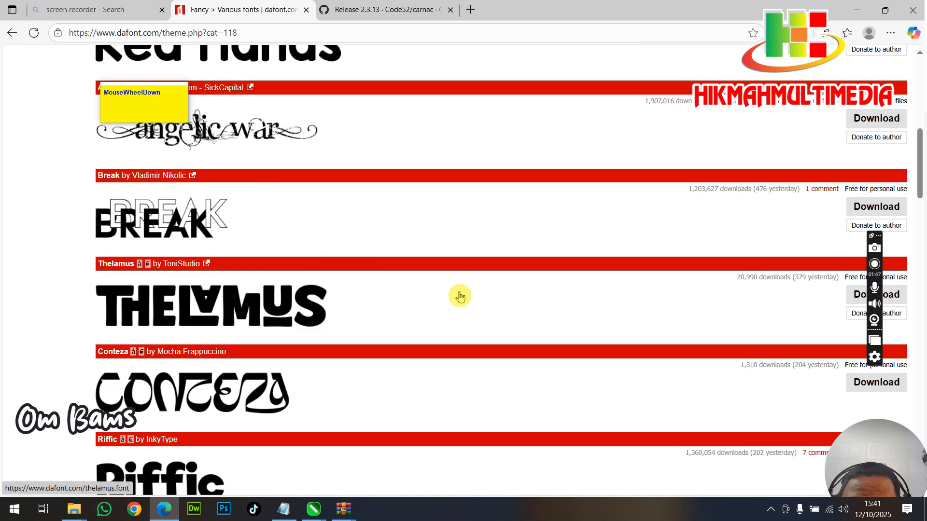
pyautogui.scroll(8, 453, 281)
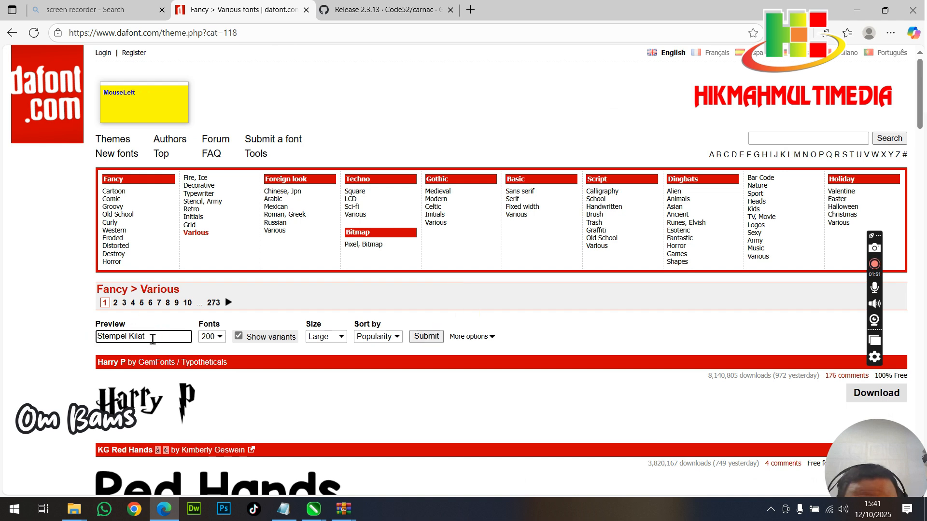
pyautogui.press('Return')
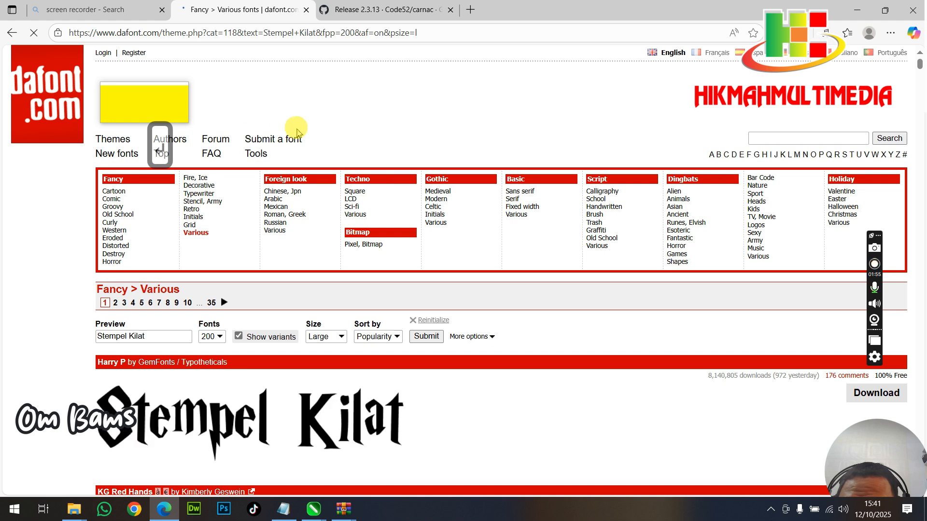
# - Browse the "Stempel Kilat" previews in the Fancy > Various list and download the Masque font
pyautogui.scroll(-10, 414, 263)
pyautogui.scroll(3, 472, 304)
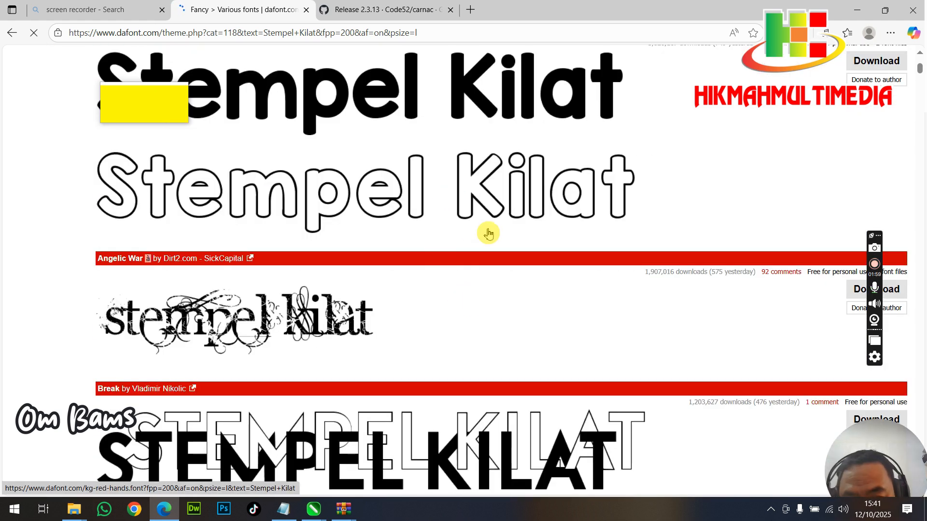
pyautogui.scroll(-5, 490, 232)
pyautogui.scroll(-10, 491, 230)
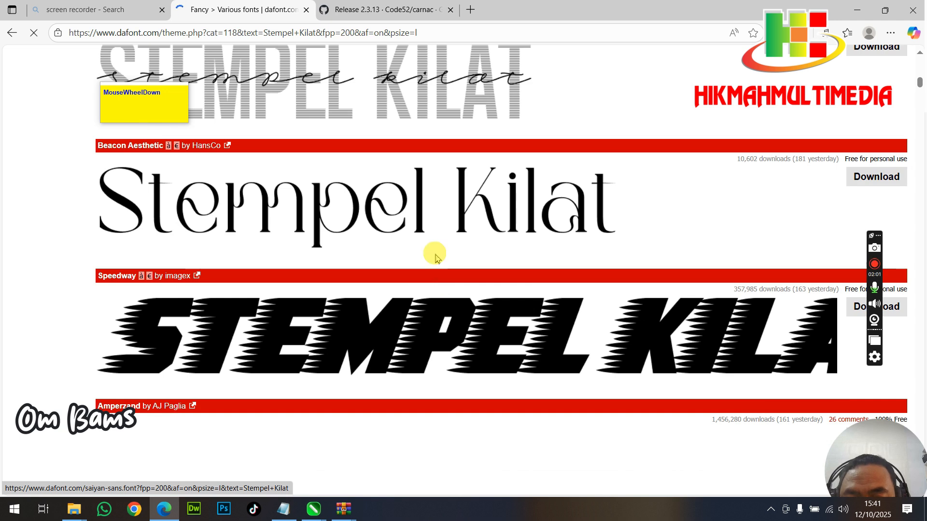
pyautogui.scroll(-10, 463, 232)
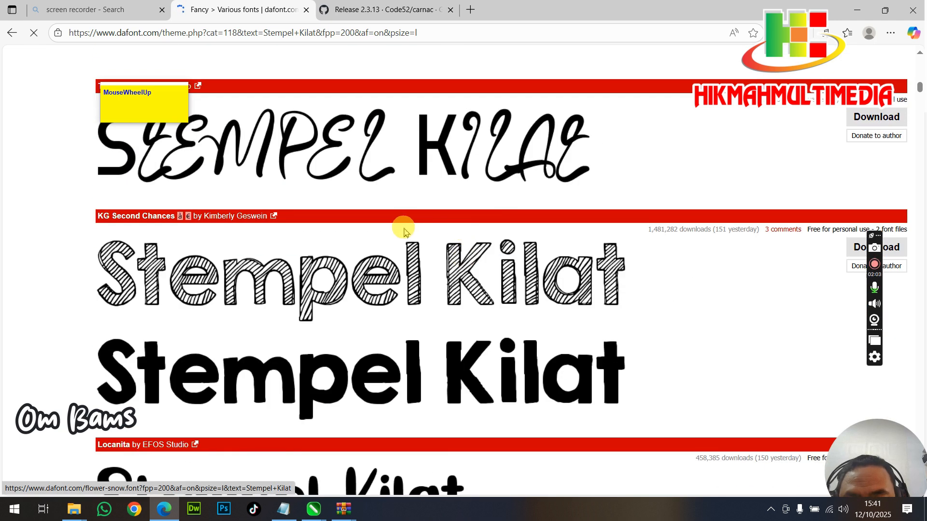
pyautogui.scroll(-5, 465, 222)
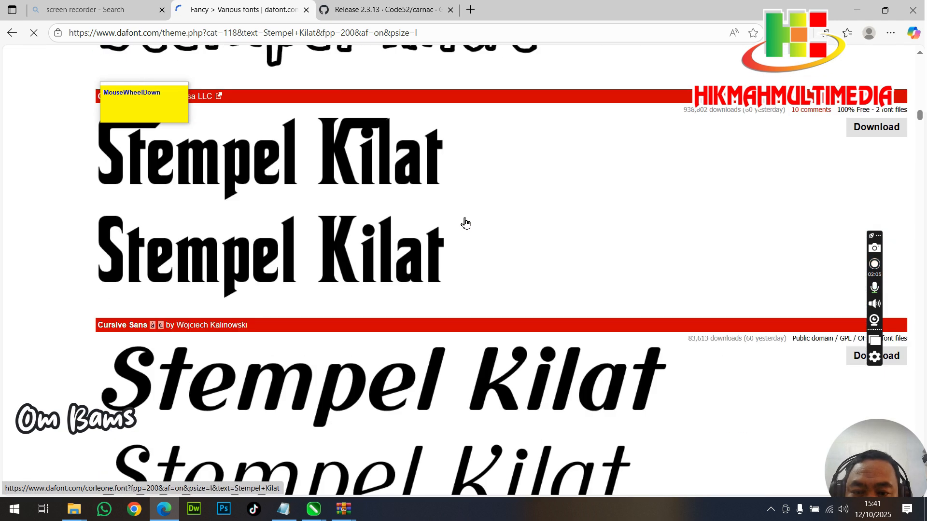
pyautogui.scroll(3, 465, 222)
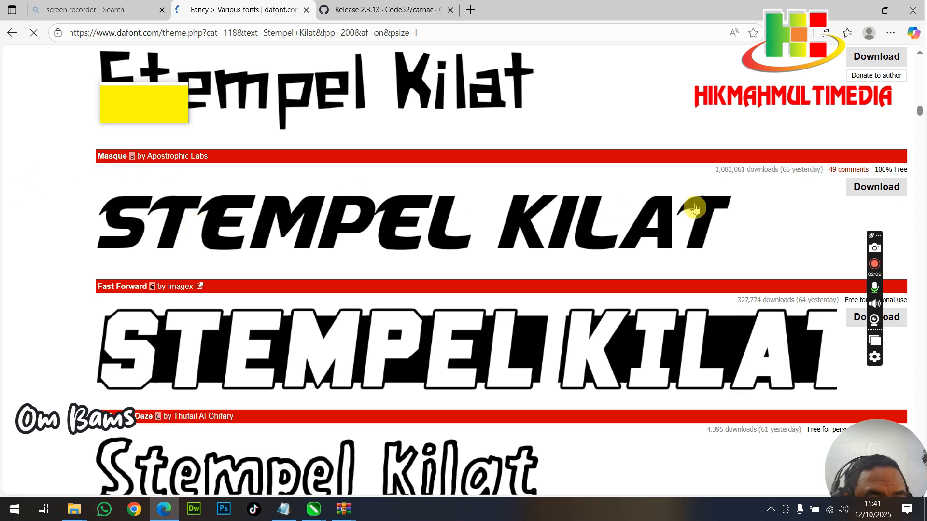
pyautogui.click(876, 188)
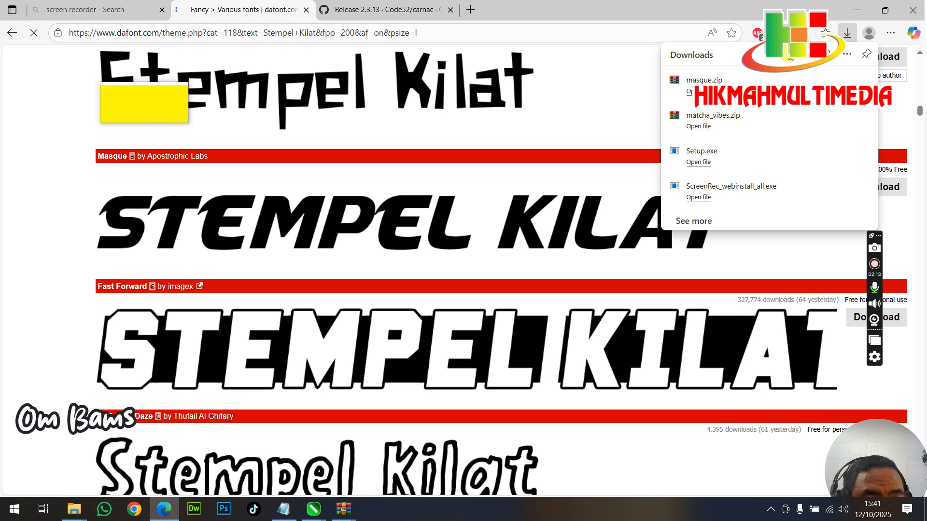
# - Open the Downloads folder in a maximized window and open the masque.zip archive, dismissing the WinRAR license reminder
pyautogui.click(804, 58)
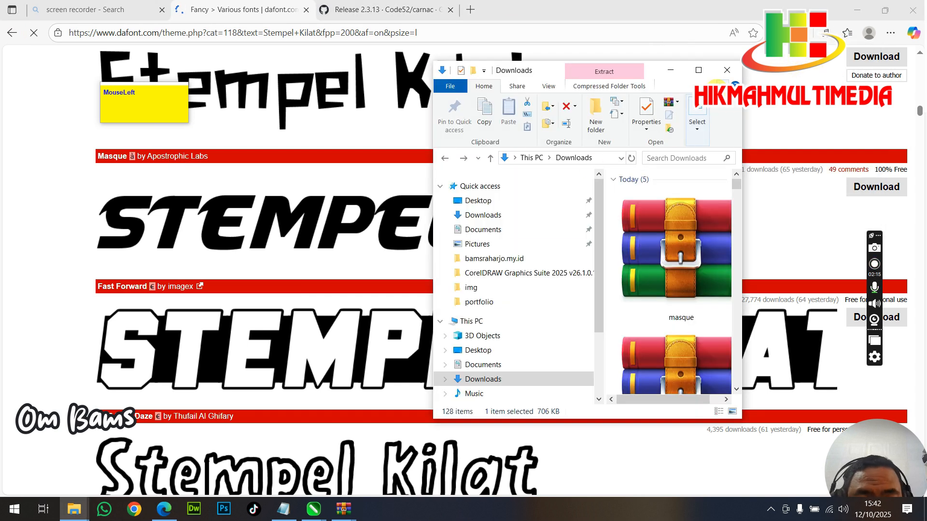
pyautogui.click(699, 71)
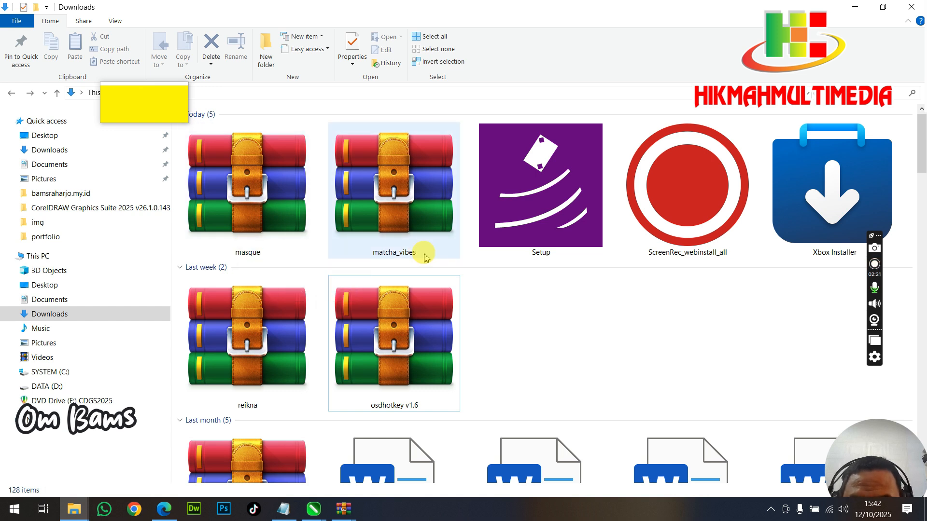
pyautogui.click(280, 219)
pyautogui.doubleClick(280, 219)
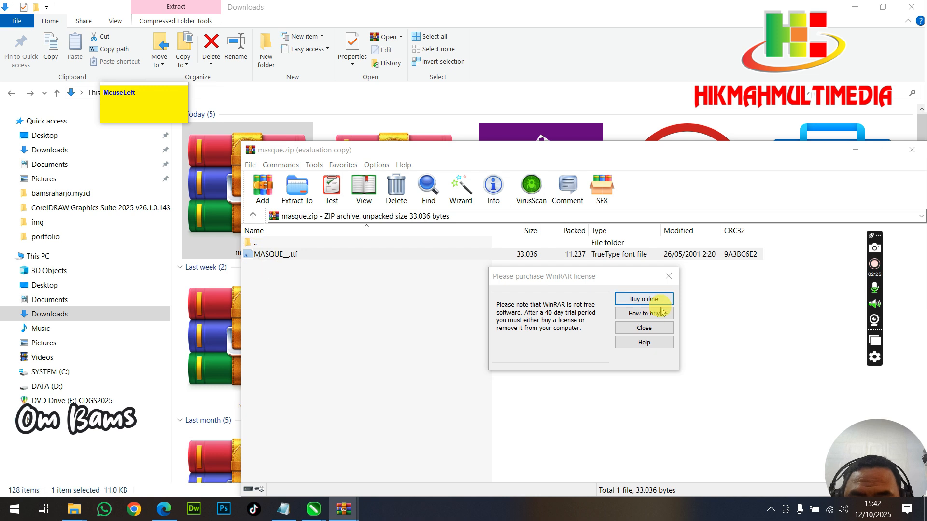
pyautogui.click(643, 329)
# - Install the Masque font from MASQUE__.ttf and close the font preview and the archive
pyautogui.moveTo(285, 256); pyautogui.dragTo(286, 265)
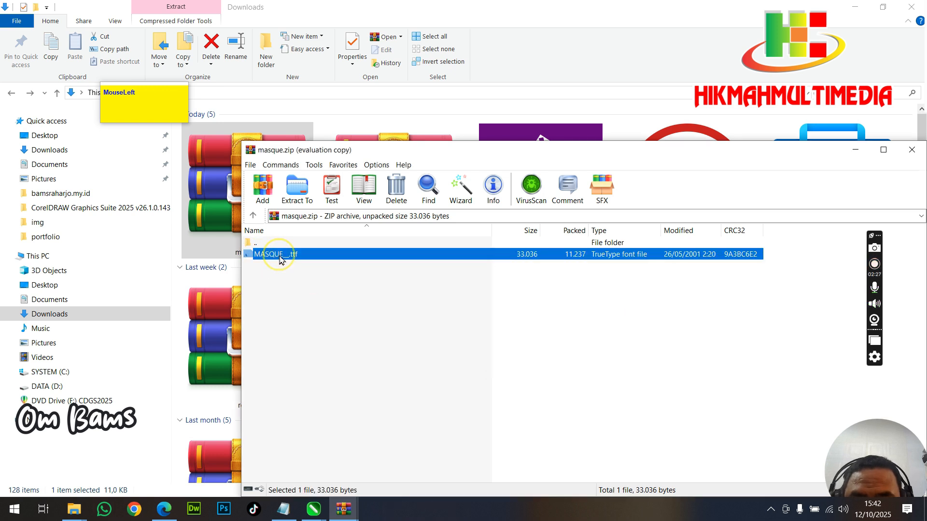
pyautogui.doubleClick(280, 259)
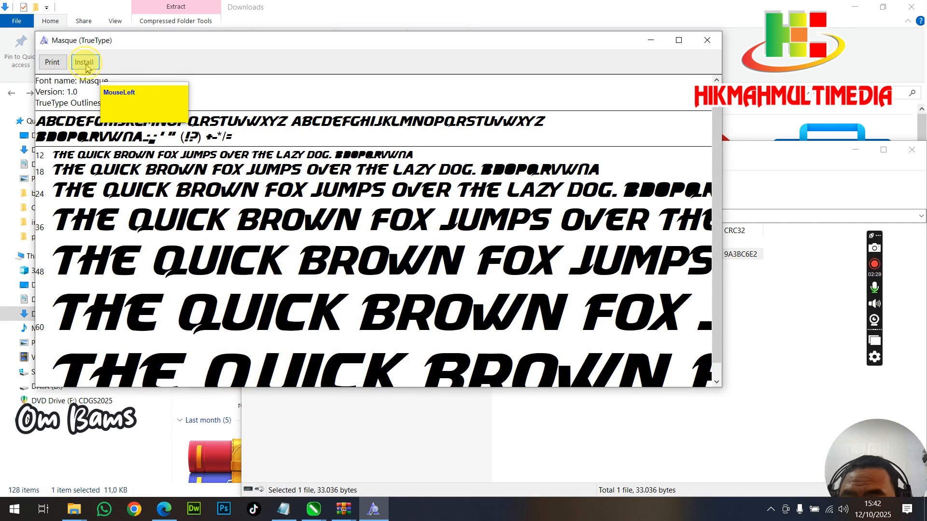
pyautogui.click(85, 62)
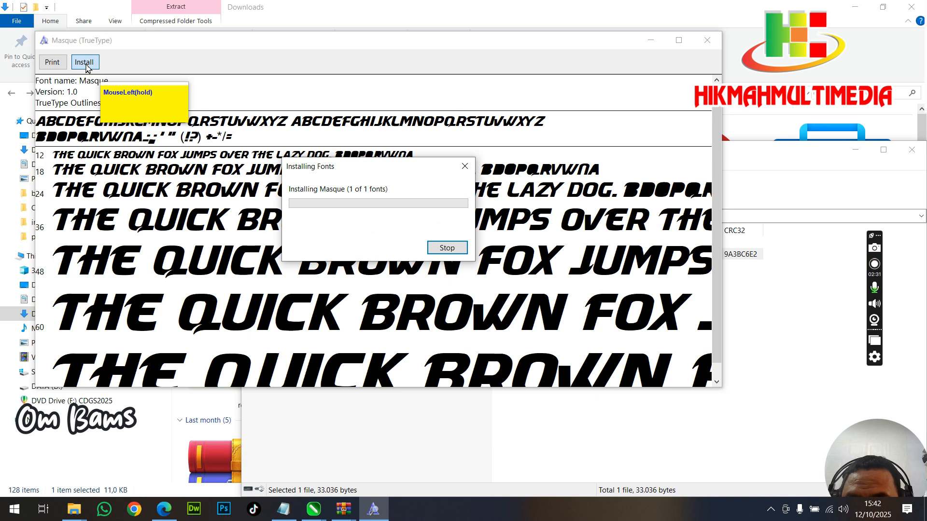
pyautogui.click(707, 40)
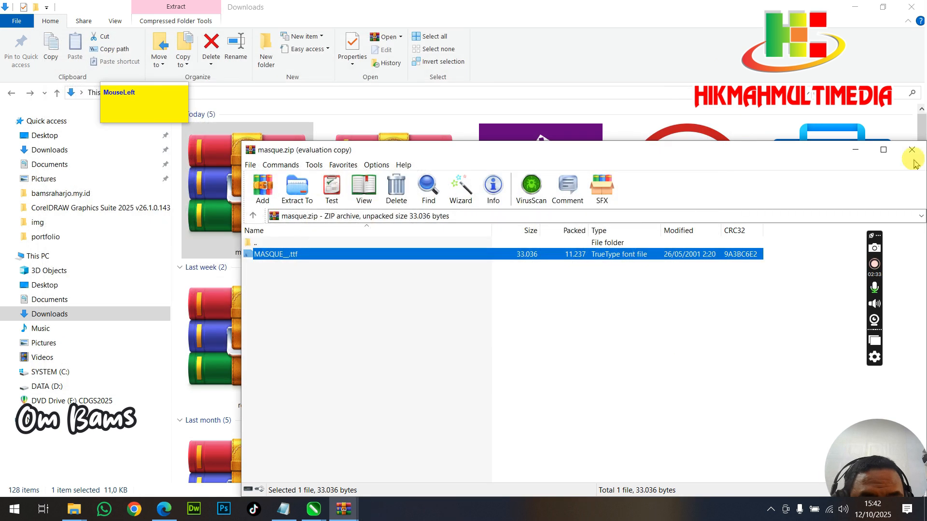
pyautogui.click(906, 154)
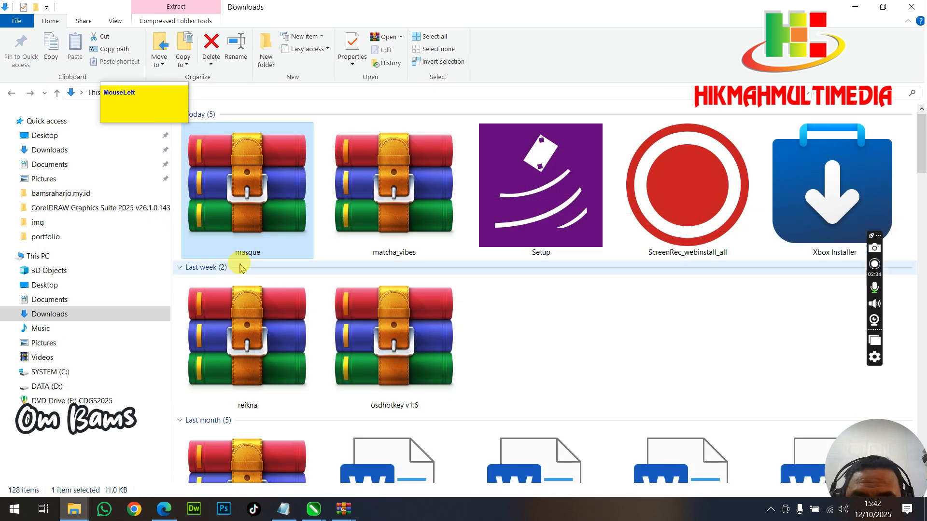
# - Reopen masque.zip, install the Masque font again and close its preview and archive windows
pyautogui.doubleClick(264, 217)
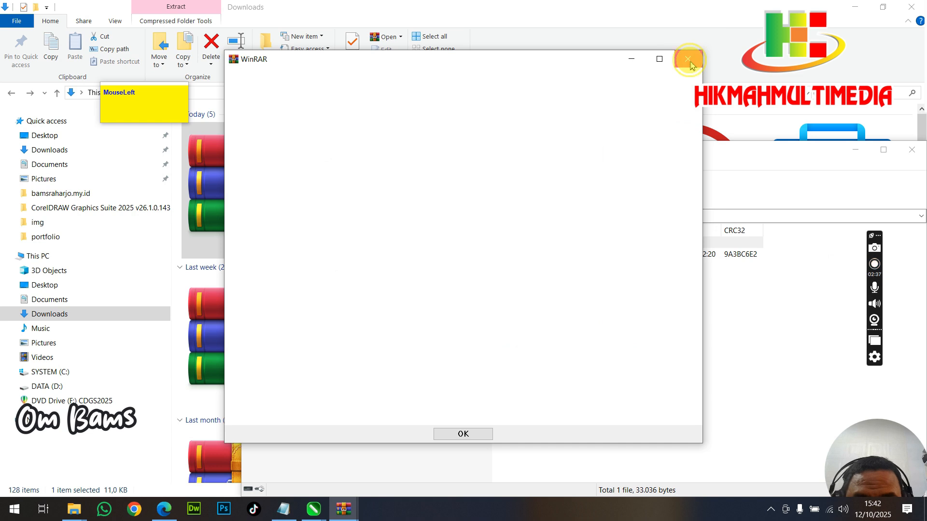
pyautogui.click(689, 61)
pyautogui.doubleClick(269, 252)
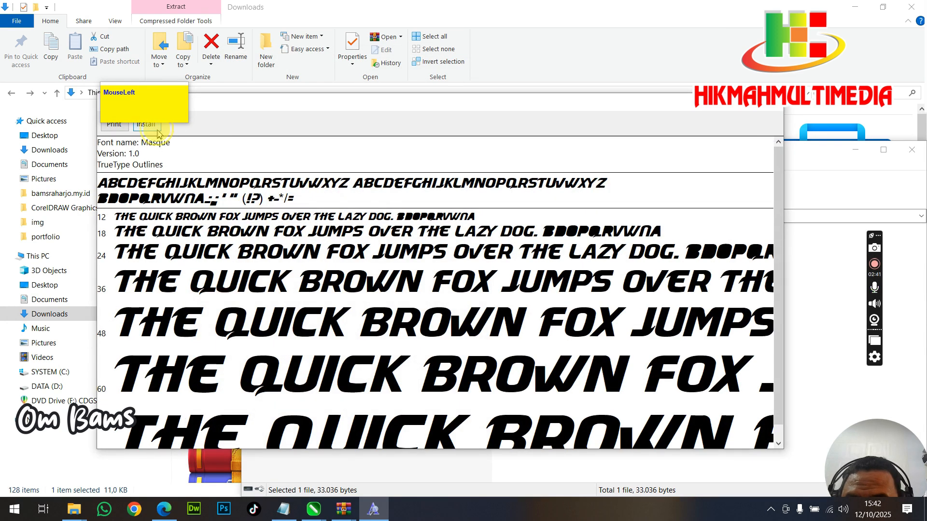
pyautogui.click(157, 131)
pyautogui.click(492, 263)
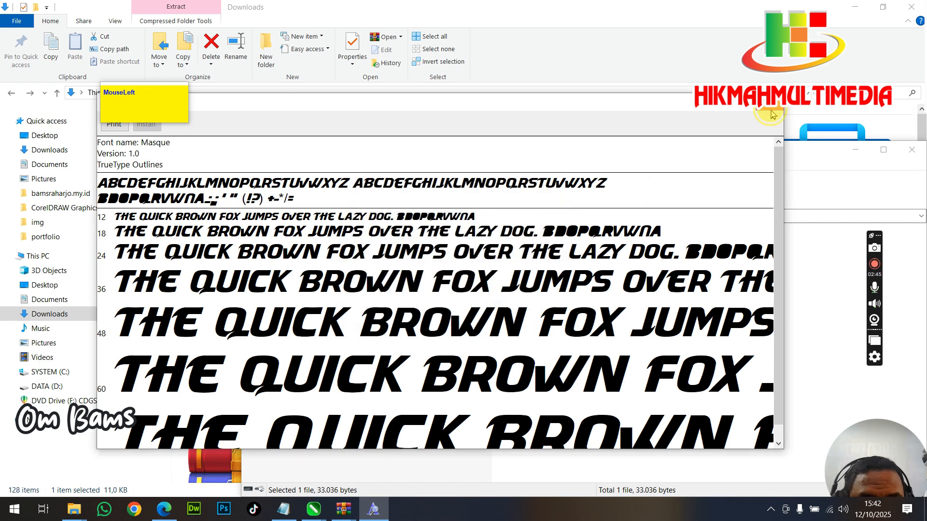
pyautogui.click(771, 113)
pyautogui.click(911, 150)
# - Install the Matcha Vibes font from Matcha Vibes.otf in matcha_vibes.zip and close the font preview
pyautogui.click(399, 217)
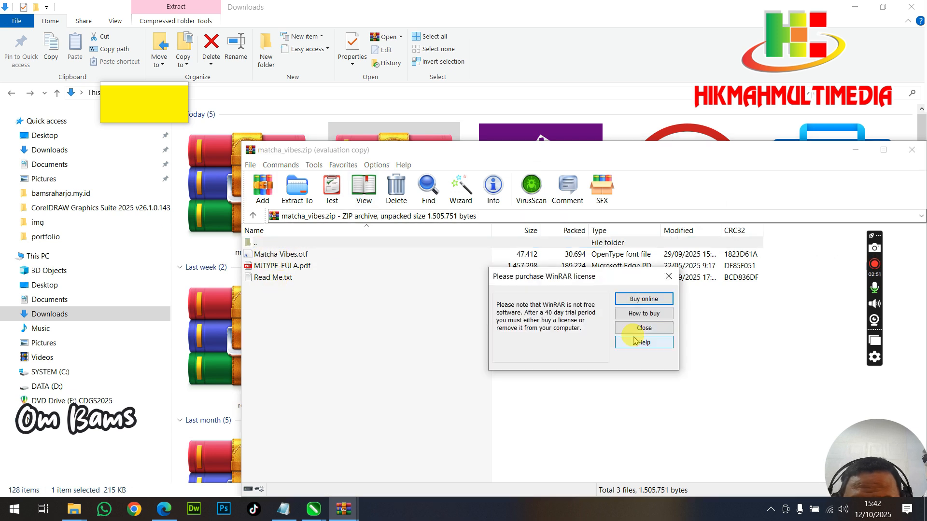
pyautogui.click(636, 332)
pyautogui.doubleClick(293, 256)
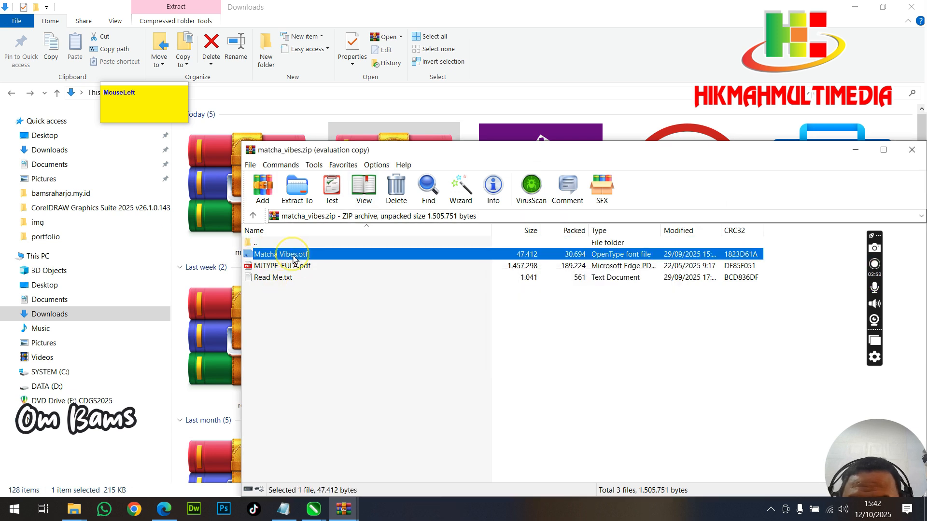
pyautogui.click(76, 51)
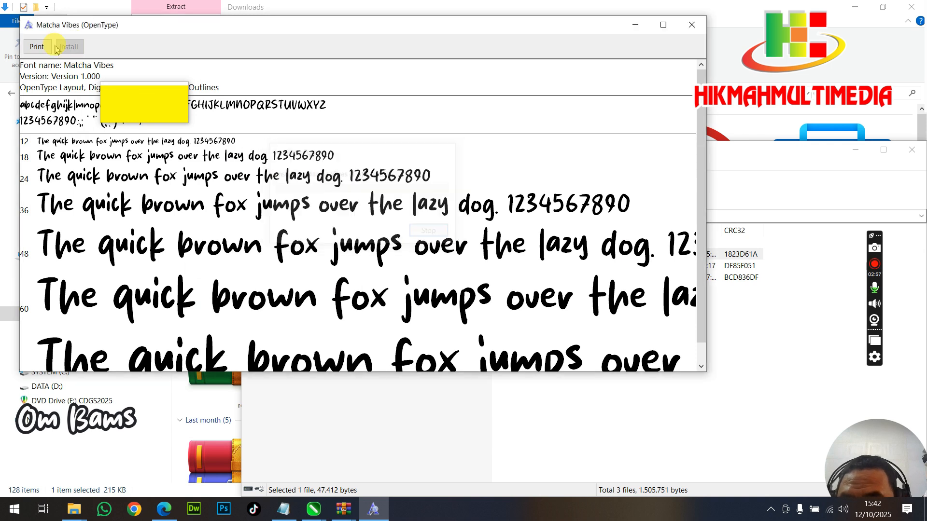
pyautogui.click(695, 25)
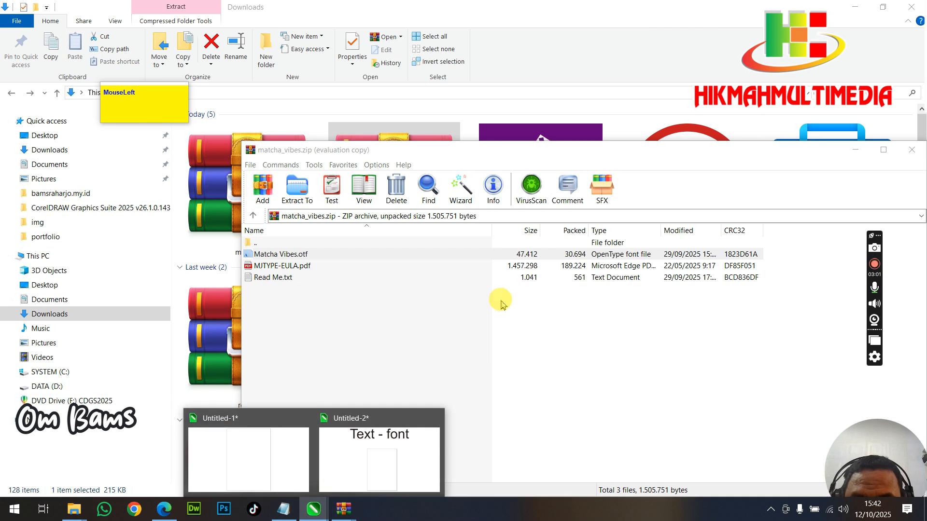
# - Switch to the Untitled-2 document in CorelDRAW and select the "Text - font" text object
pyautogui.click(385, 459)
pyautogui.scroll(-1, 439, 261)
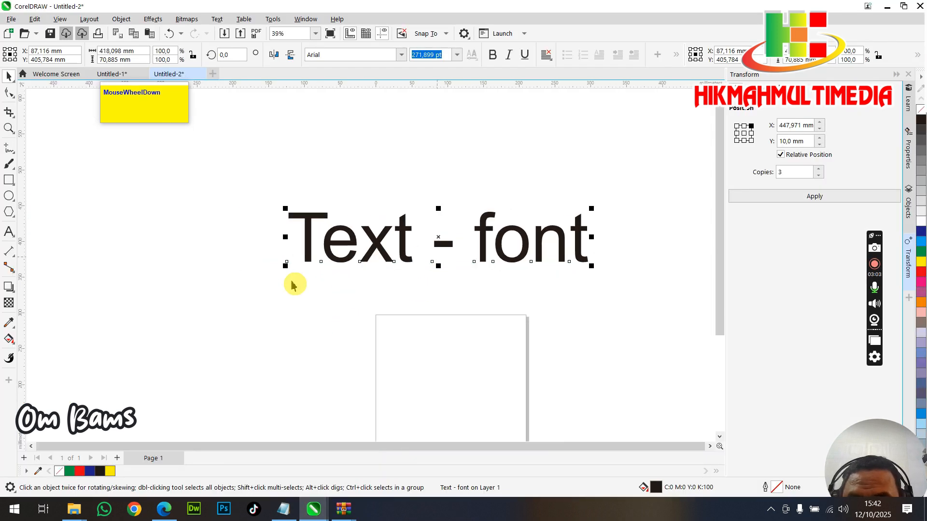
pyautogui.click(366, 303)
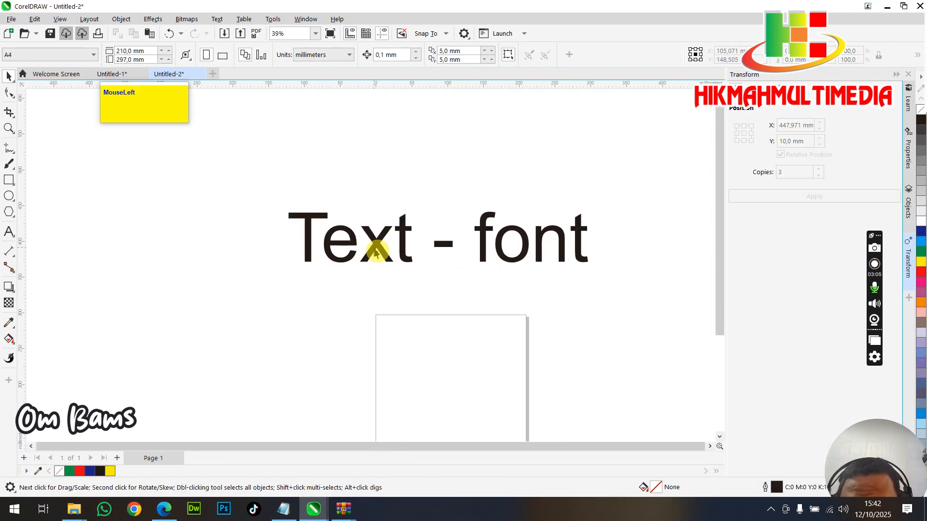
pyautogui.click(376, 250)
# - Find the newly installed Matcha Vibes font and apply it to the "Text - font" text
pyautogui.click(402, 56)
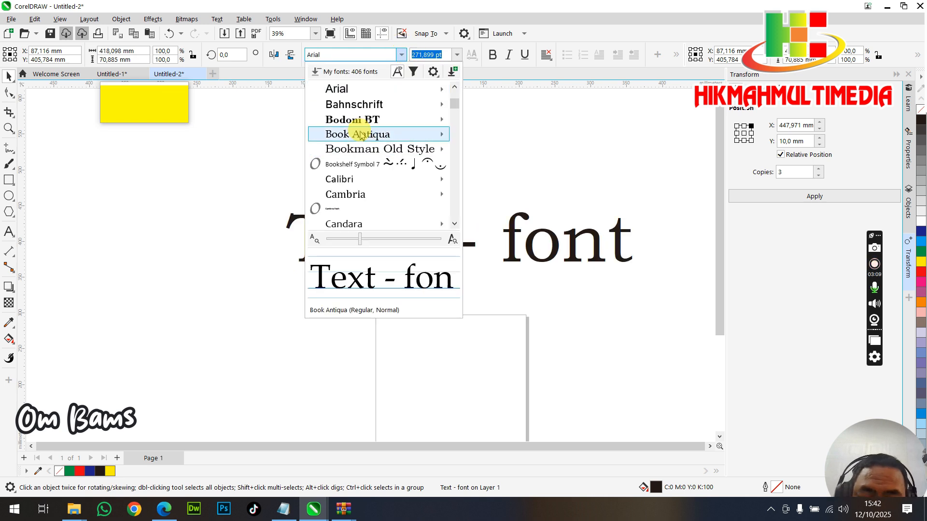
pyautogui.moveTo(360, 132)
pyautogui.press('m')
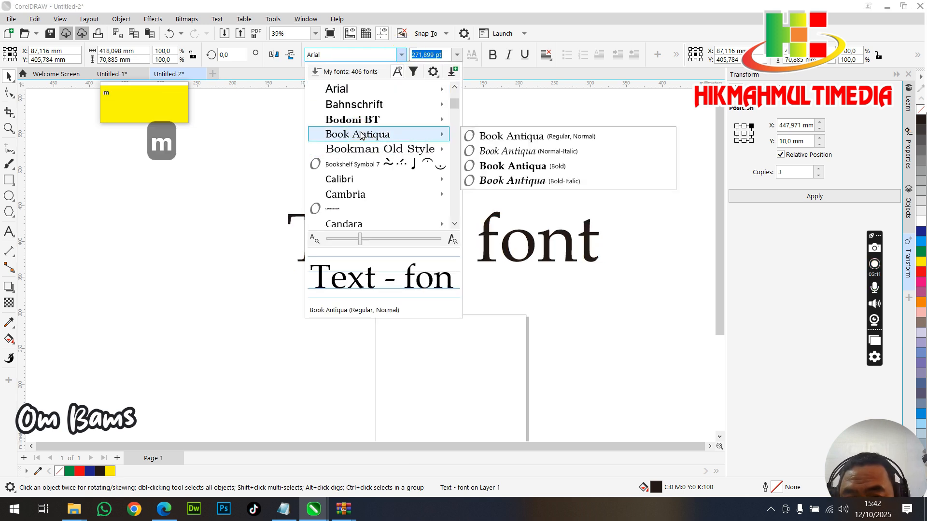
pyautogui.scroll(-20, 363, 166)
pyautogui.scroll(-3, 371, 172)
pyautogui.scroll(8, 370, 172)
pyautogui.scroll(-3, 371, 172)
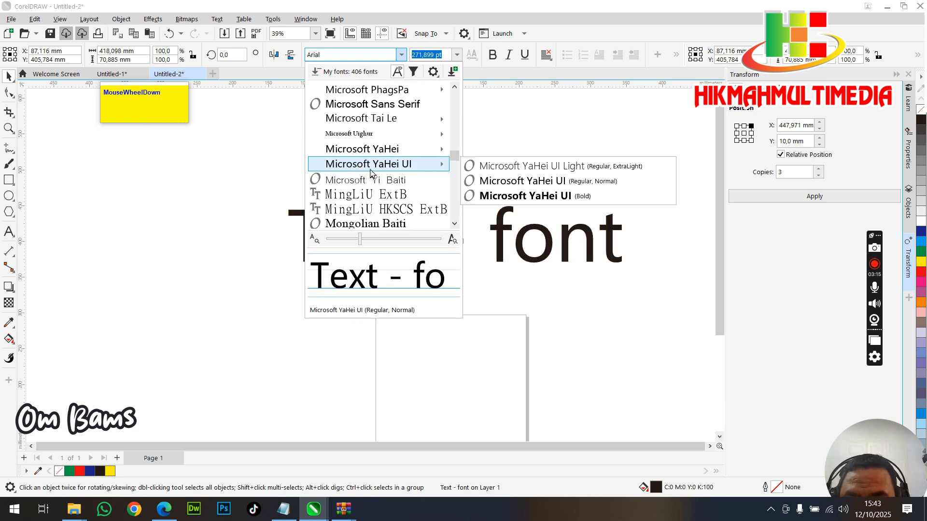
pyautogui.click(455, 223)
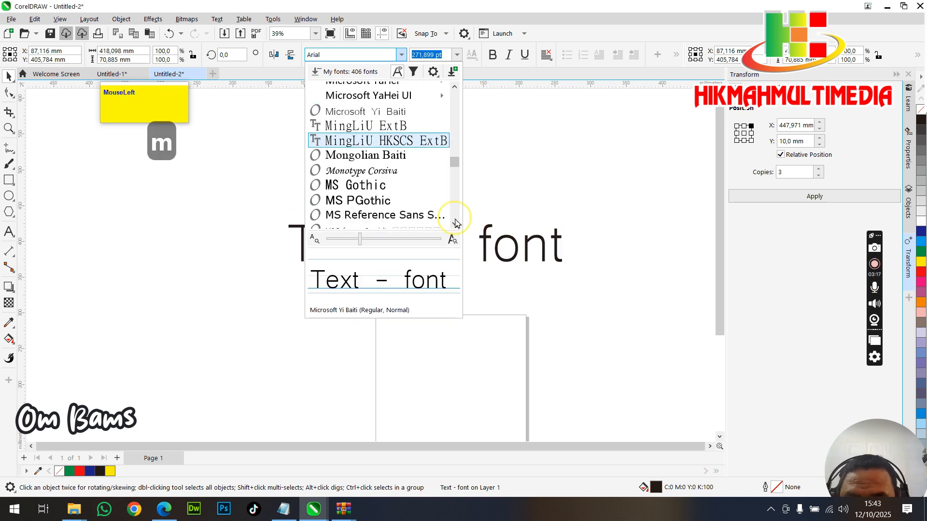
pyautogui.click(454, 91)
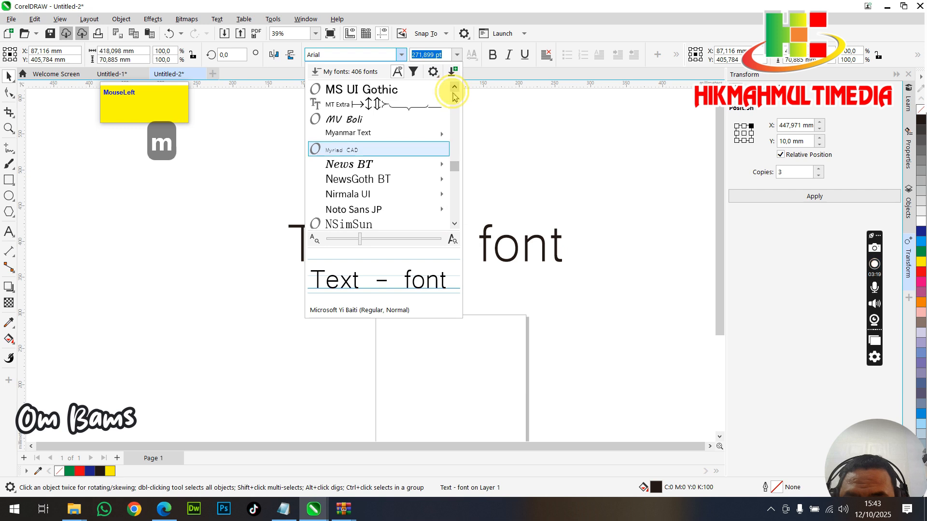
pyautogui.click(454, 91)
pyautogui.click(453, 91)
pyautogui.click(453, 91)
pyautogui.click(453, 91)
pyautogui.click(453, 91)
pyautogui.click(453, 91)
pyautogui.click(453, 91)
pyautogui.click(454, 90)
pyautogui.moveTo(454, 96); pyautogui.dragTo(368, 142)
pyautogui.click(350, 125)
pyautogui.scroll(3, 497, 248)
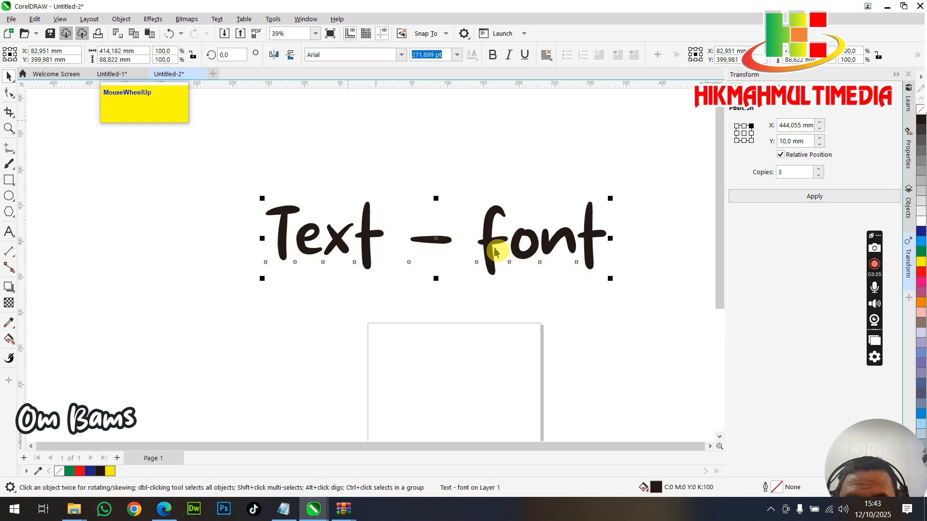
pyautogui.scroll(-2, 444, 189)
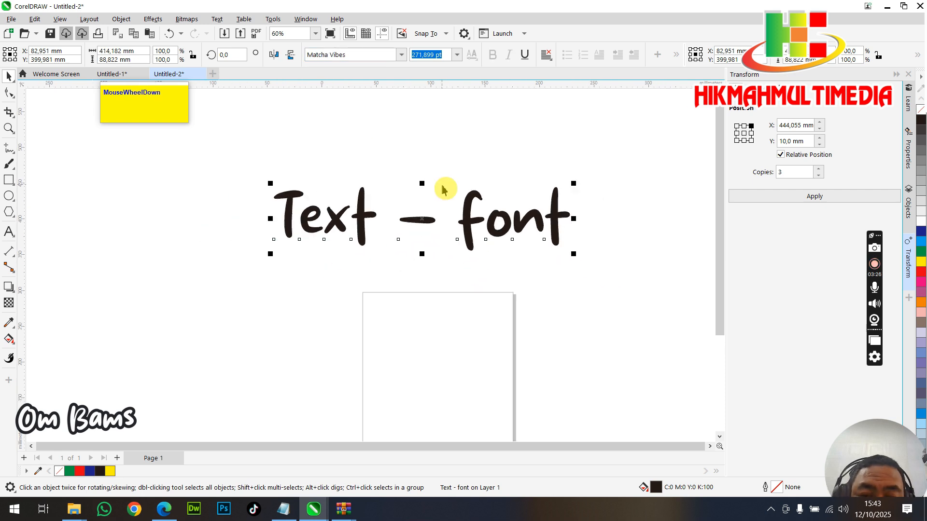
# - Try a blue fill on the "Text - font" text, replace it with red and deselect the text
pyautogui.click(494, 237)
pyautogui.click(319, 55)
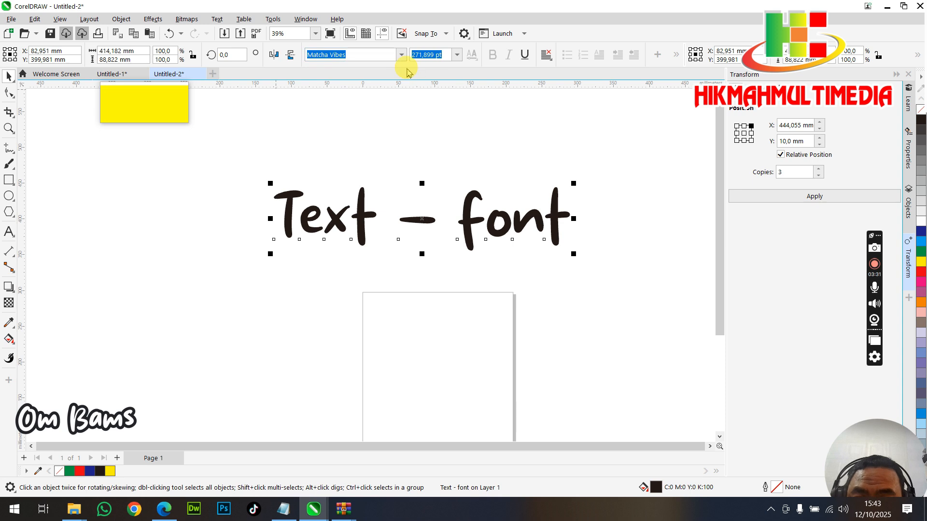
pyautogui.click(419, 223)
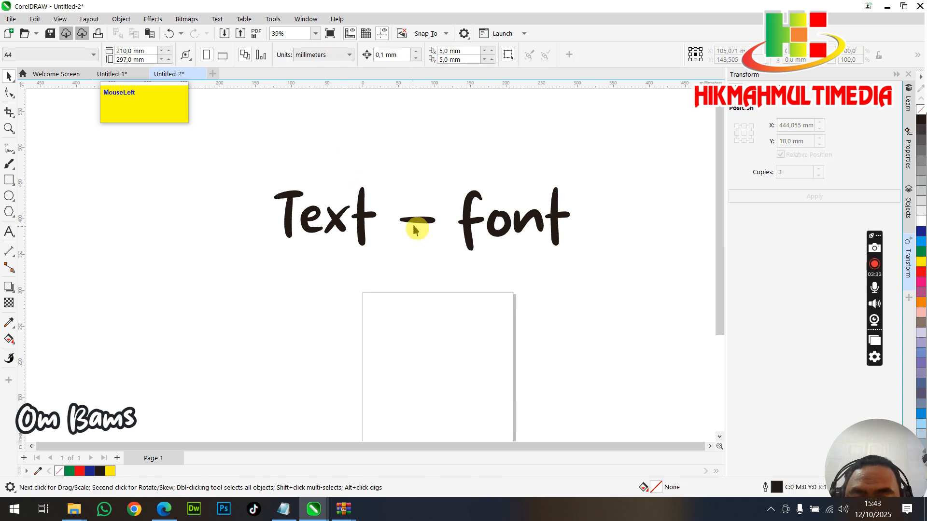
pyautogui.click(420, 223)
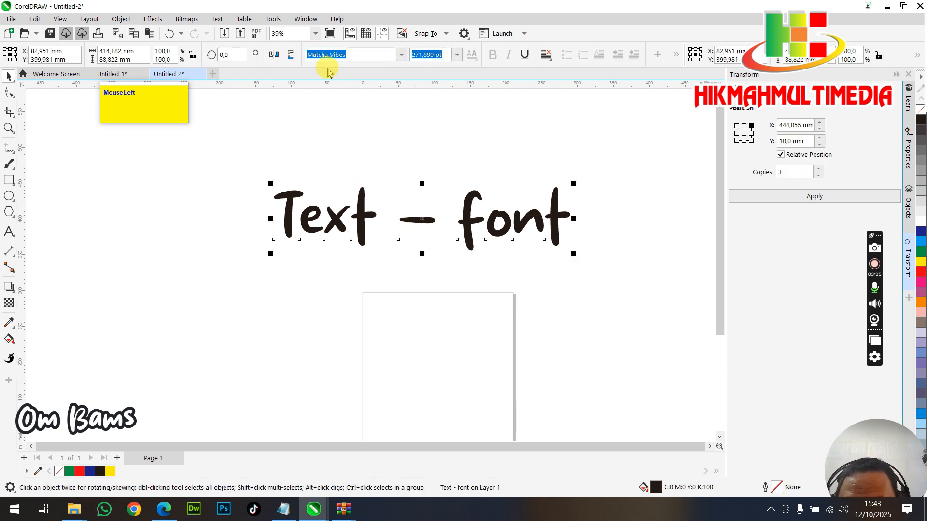
pyautogui.click(919, 234)
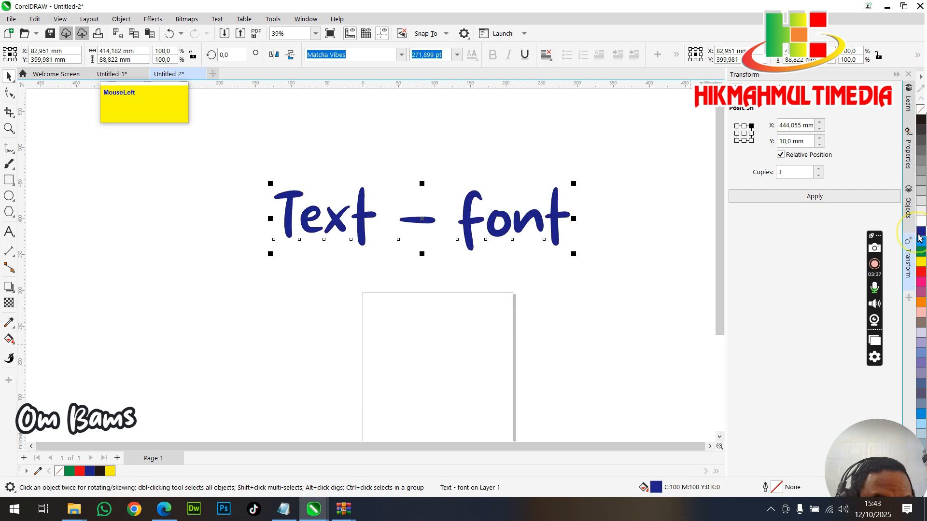
pyautogui.click(921, 274)
pyautogui.click(492, 324)
pyautogui.scroll(1, 307, 234)
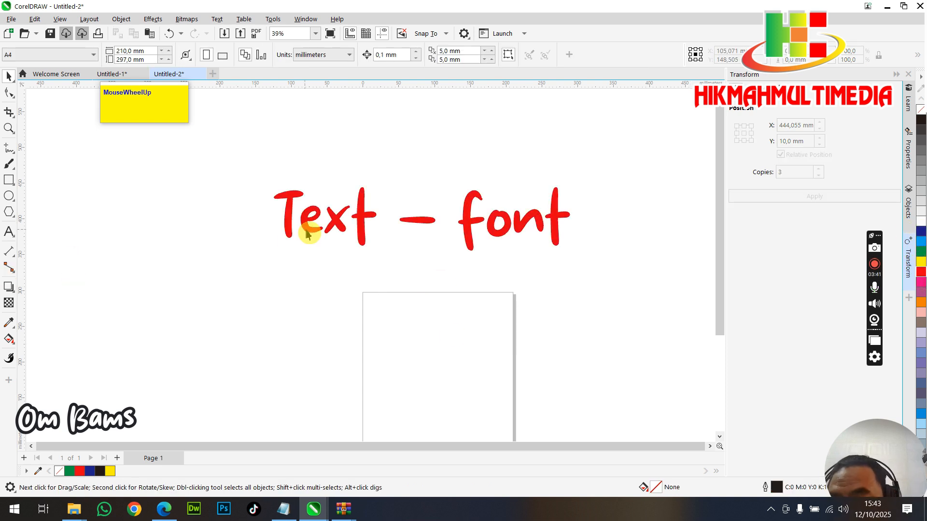
# - Select the red "Text - font" text and give it a blue outline
pyautogui.click(397, 215)
pyautogui.scroll(2, 398, 215)
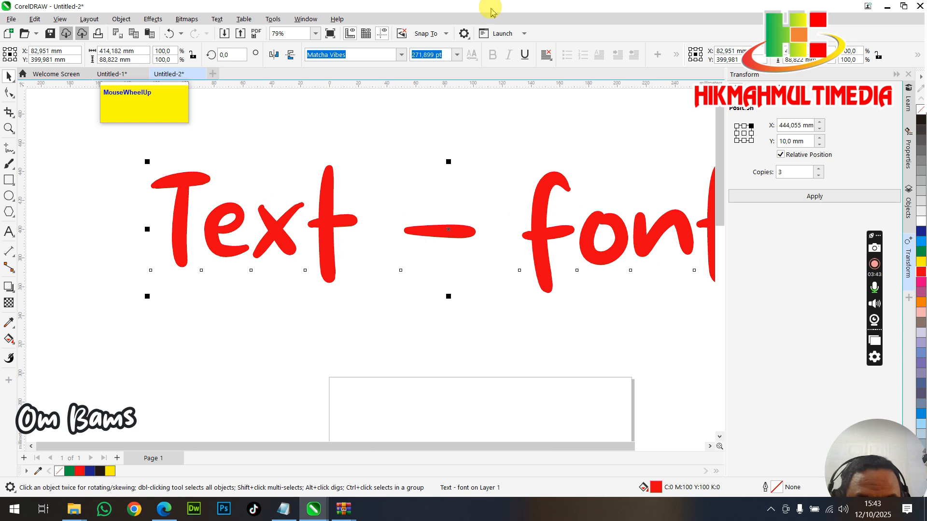
pyautogui.rightClick(918, 235)
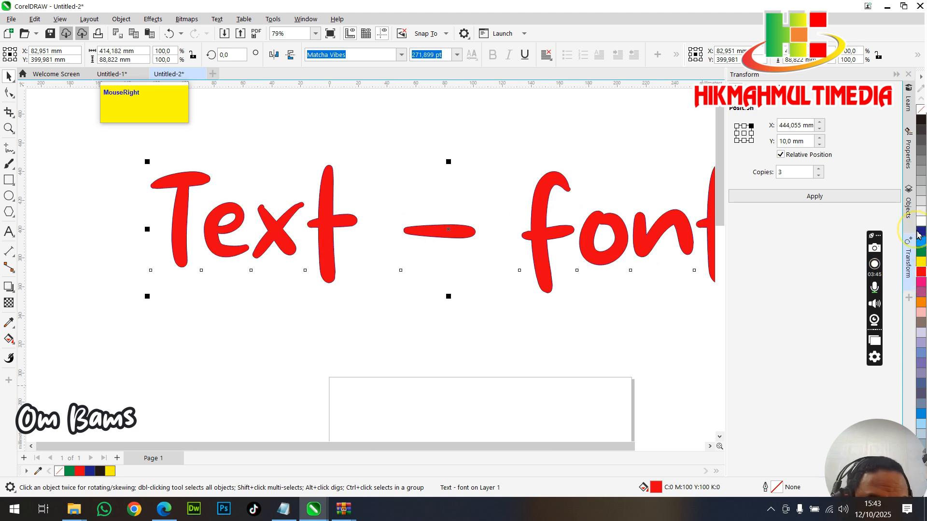
pyautogui.scroll(2, 245, 201)
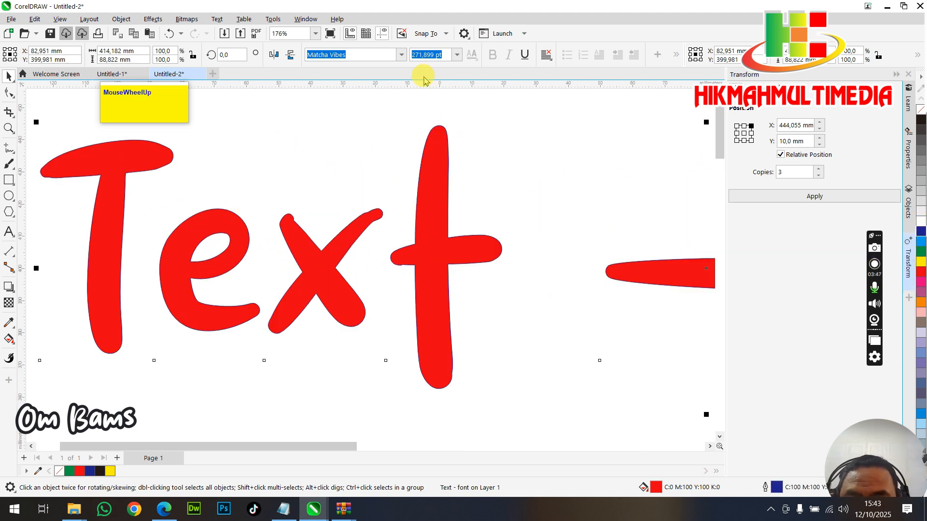
# - Set the outline width of the "Text - font" text to 2.0 mm
pyautogui.click(776, 488)
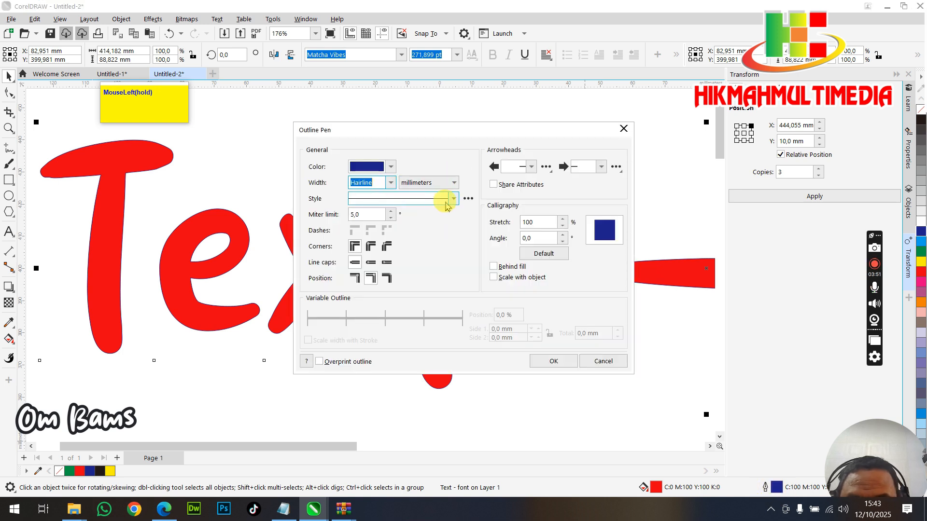
pyautogui.click(445, 205)
pyautogui.click(451, 196)
pyautogui.click(391, 184)
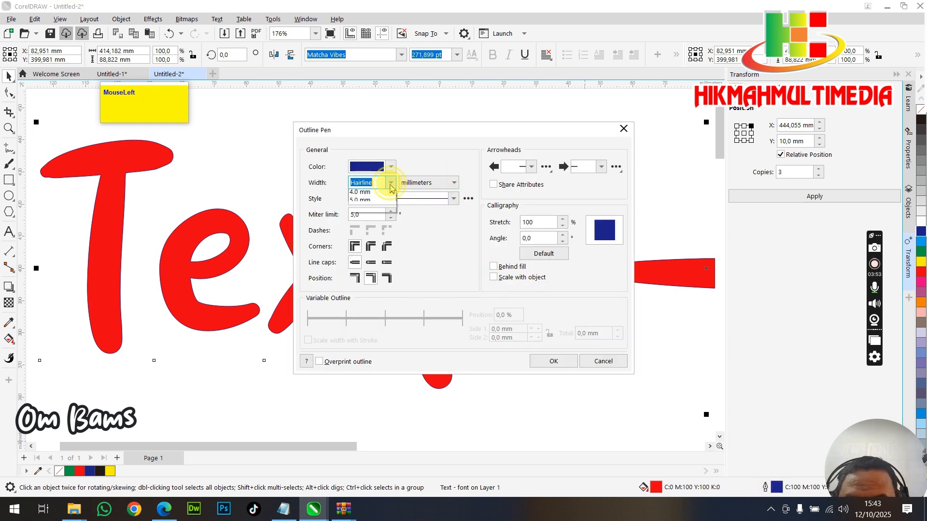
pyautogui.click(368, 265)
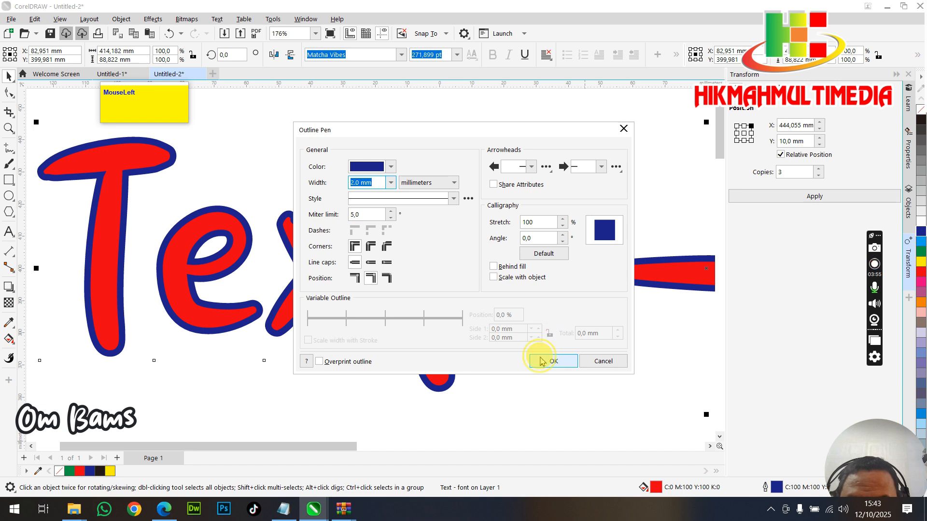
pyautogui.click(541, 361)
pyautogui.scroll(-3, 434, 247)
pyautogui.click(491, 323)
pyautogui.scroll(1, 492, 322)
pyautogui.click(540, 284)
pyautogui.scroll(-3, 405, 234)
pyautogui.click(554, 328)
pyautogui.click(471, 242)
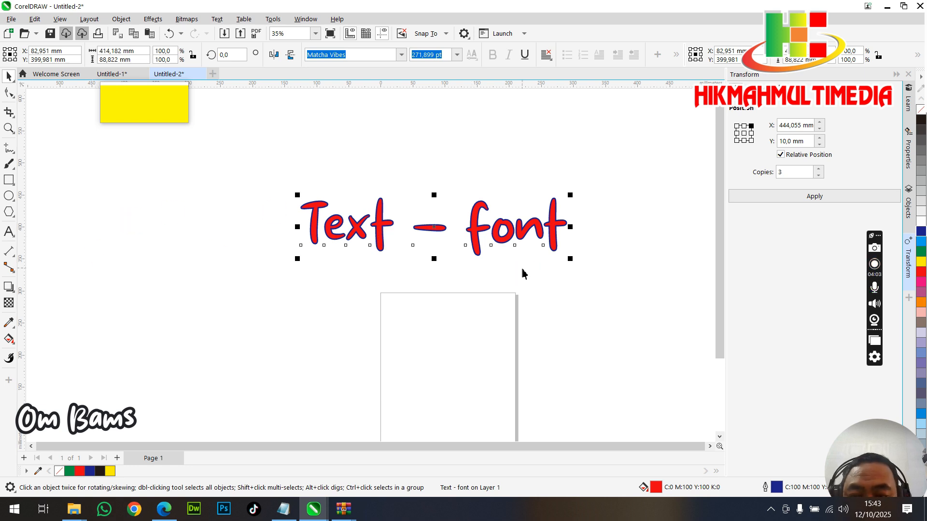
pyautogui.click(15, 241)
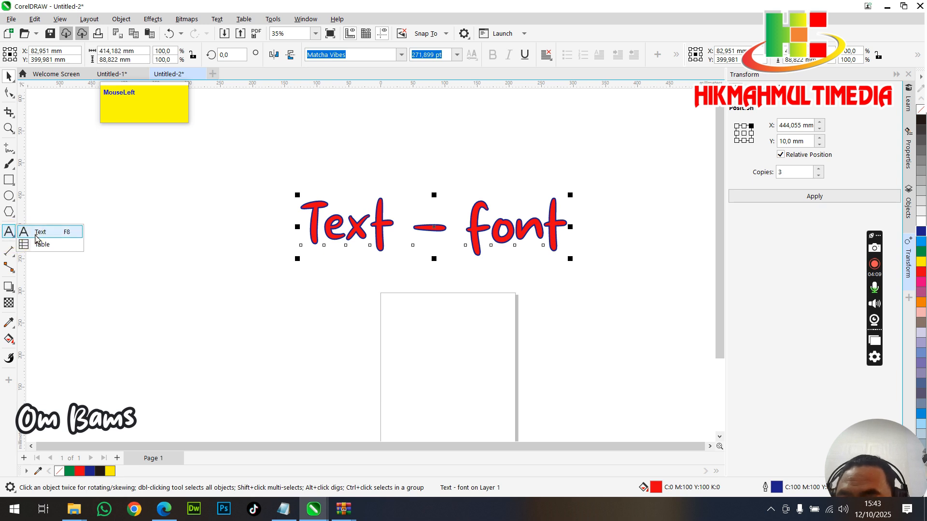
pyautogui.click(8, 233)
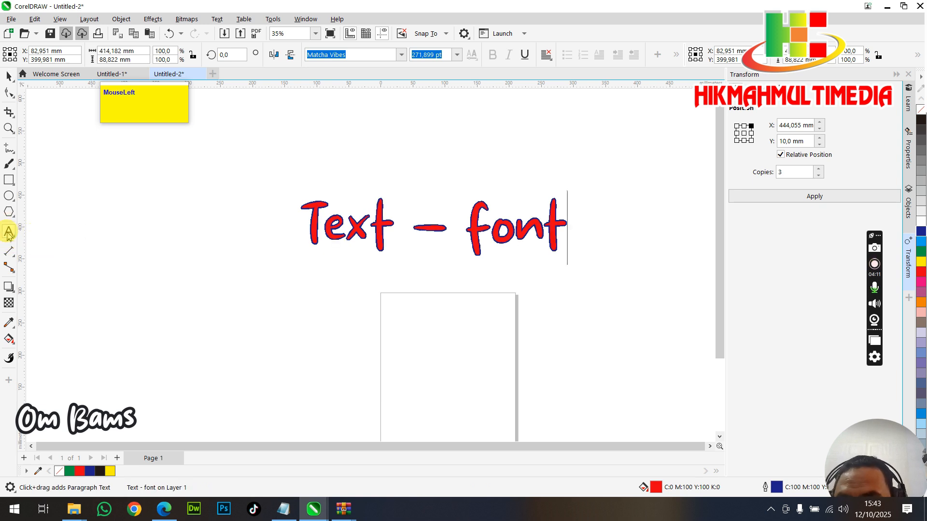
pyautogui.click(9, 76)
# - Change the case of the "Text - font" text to lowercase
pyautogui.scroll(2, 522, 259)
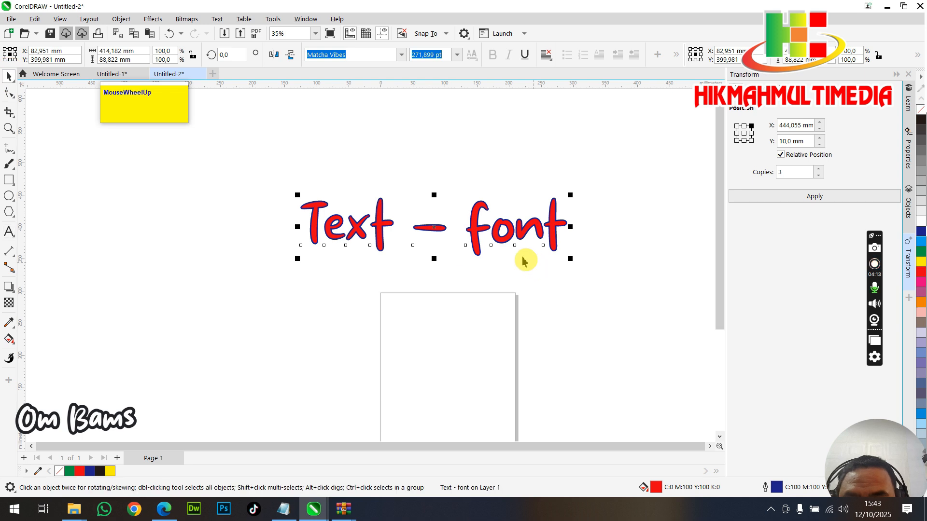
pyautogui.scroll(1, 515, 230)
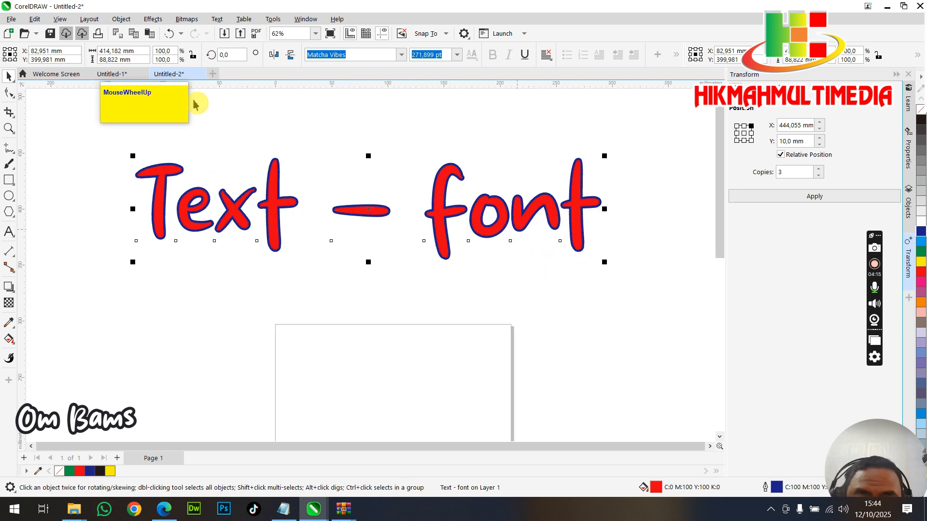
pyautogui.click(216, 20)
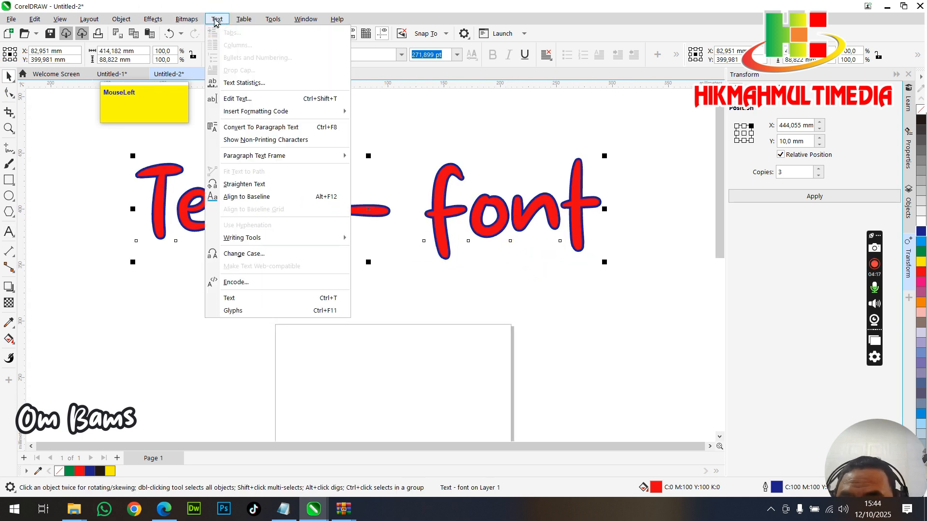
pyautogui.click(230, 255)
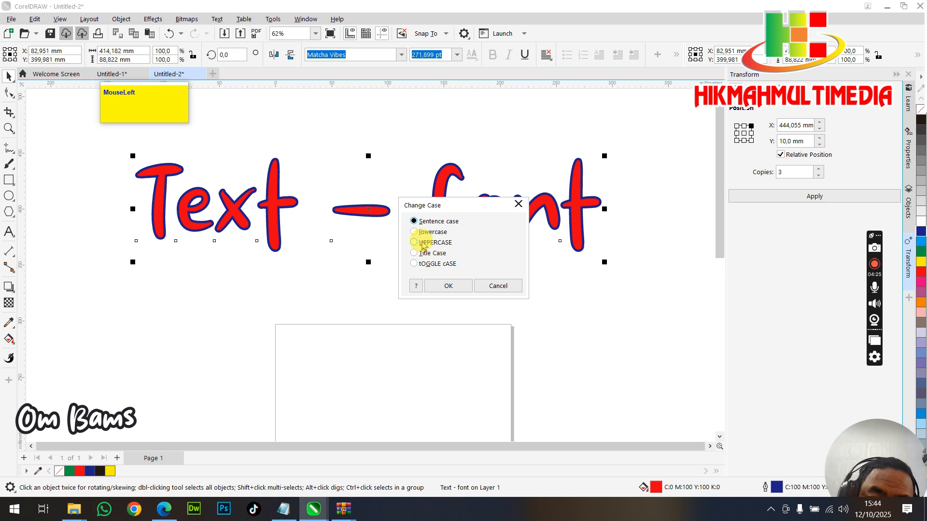
pyautogui.click(436, 281)
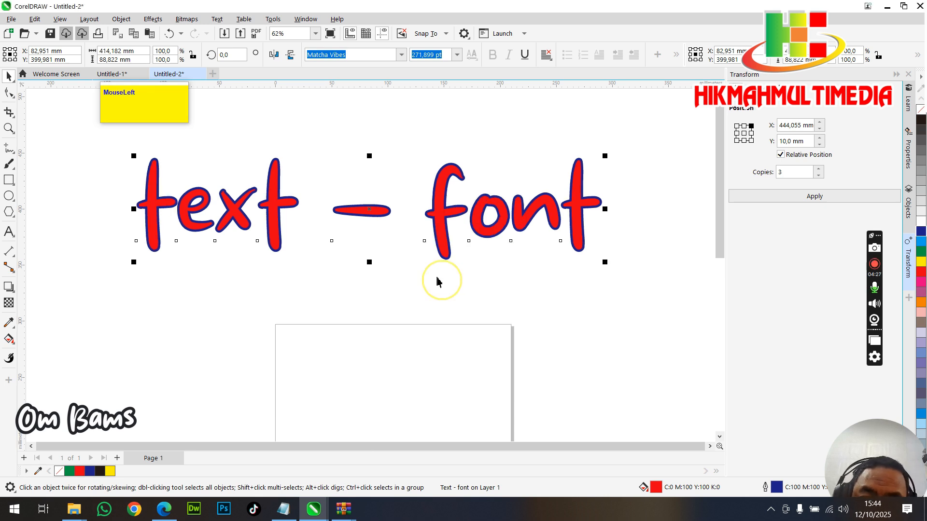
# - Change the case of the "text - font" text to UPPERCASE
pyautogui.click(246, 19)
pyautogui.moveTo(216, 19)
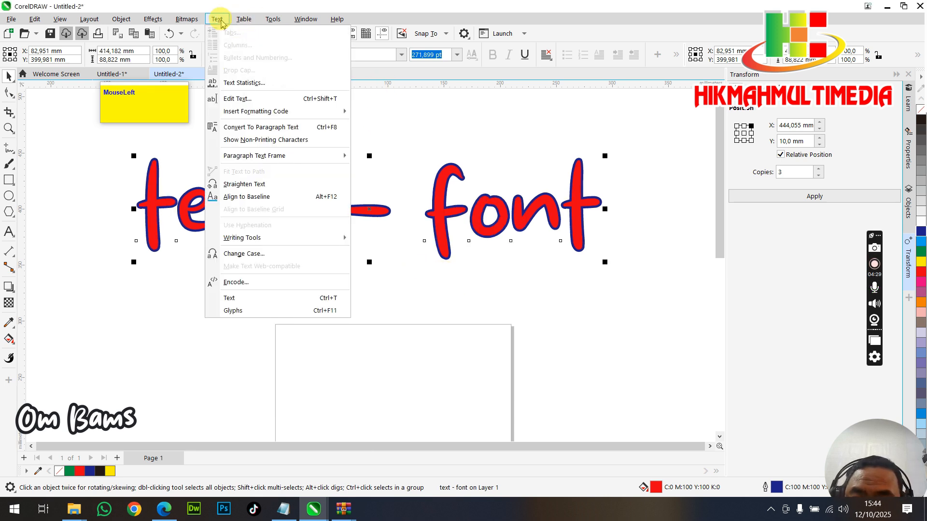
pyautogui.click(289, 252)
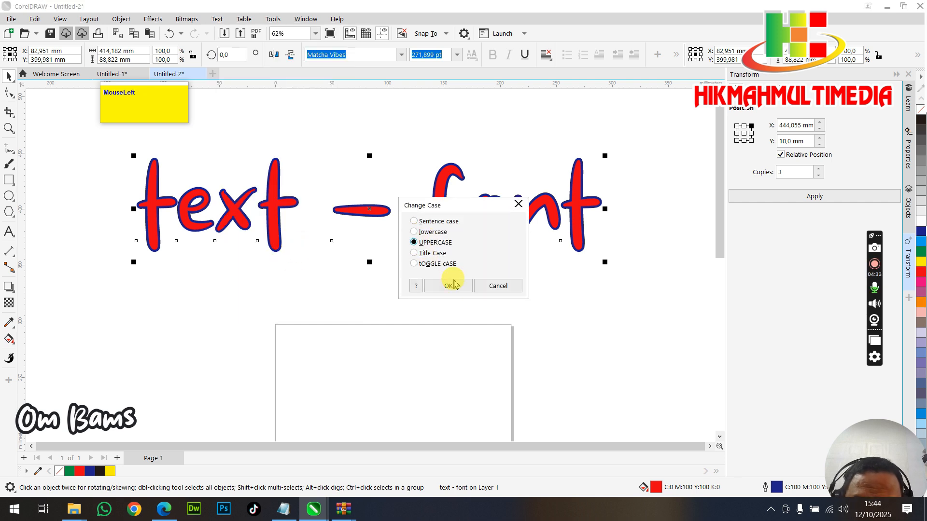
pyautogui.click(445, 287)
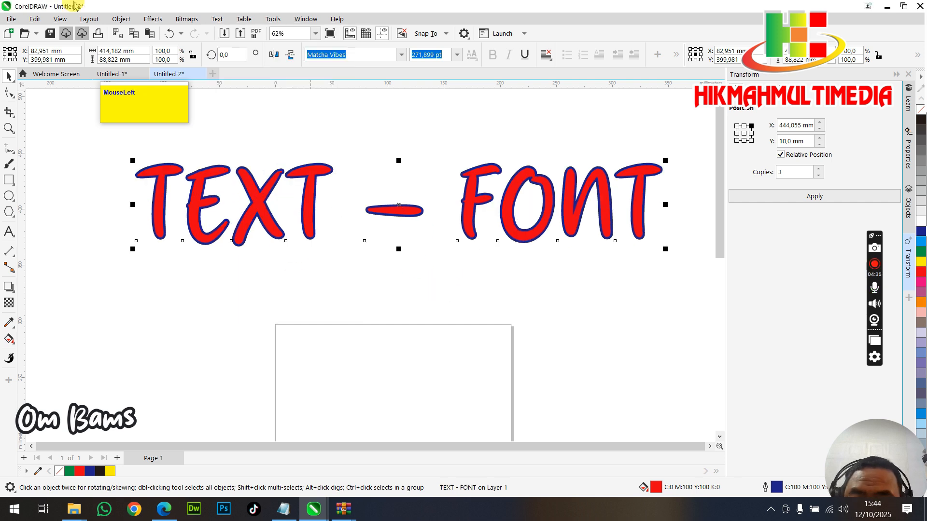
# - Change the case of the "TEXT - FONT" text to Title Case and deselect it
pyautogui.click(216, 21)
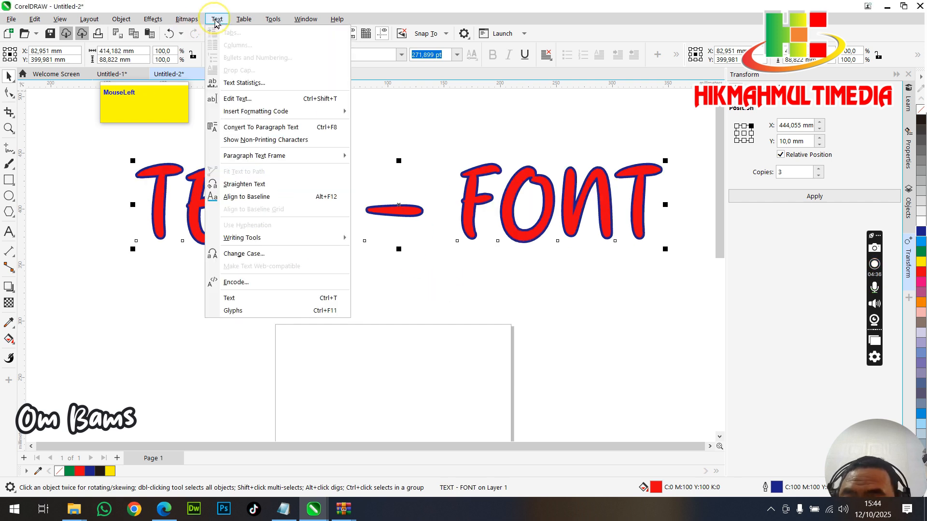
pyautogui.click(276, 253)
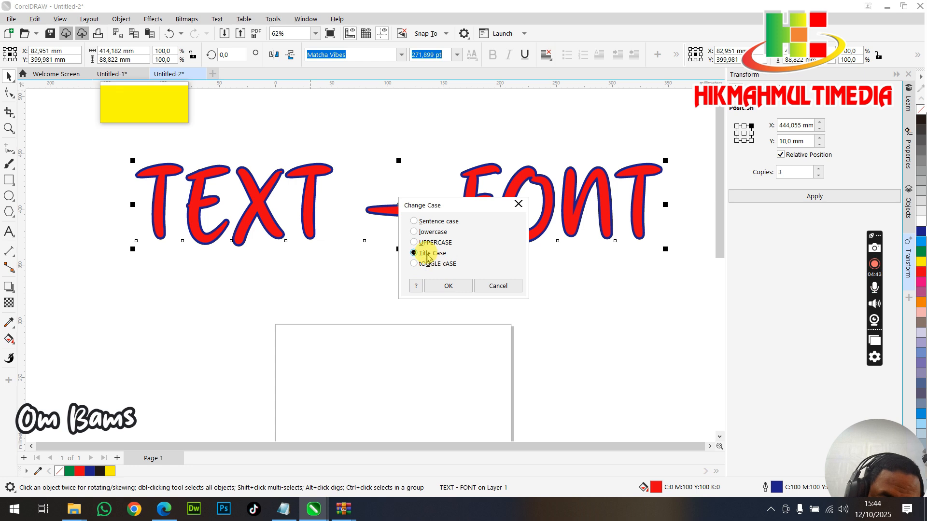
pyautogui.click(448, 286)
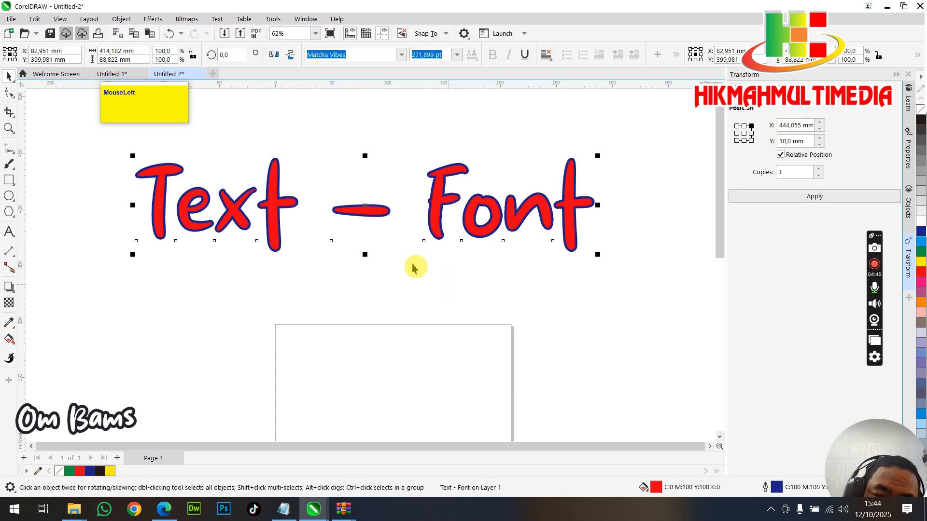
pyautogui.scroll(-2, 456, 222)
pyautogui.click(492, 288)
pyautogui.scroll(1, 473, 235)
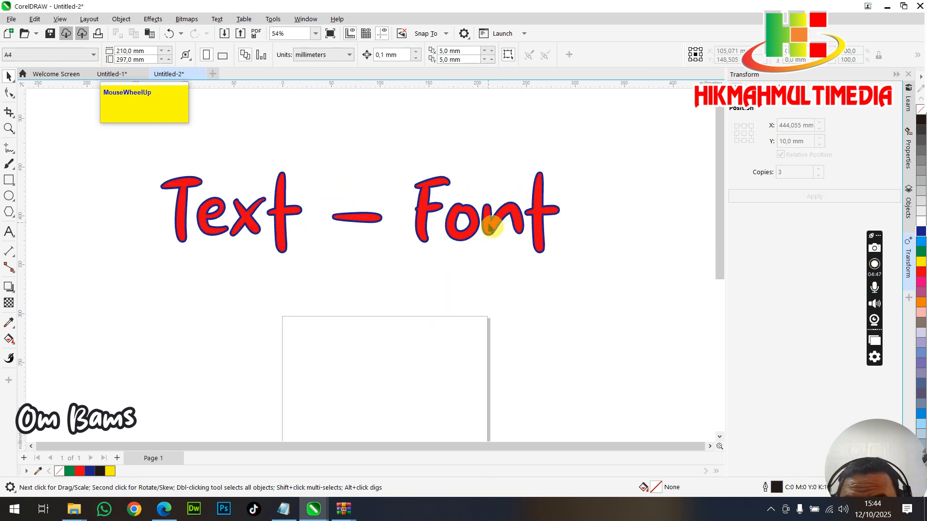
# - Widen the letter spacing of the "Text - Font" text slightly, to an overall width of about 422 mm
pyautogui.click(491, 224)
pyautogui.scroll(-1, 440, 213)
pyautogui.scroll(2, 483, 245)
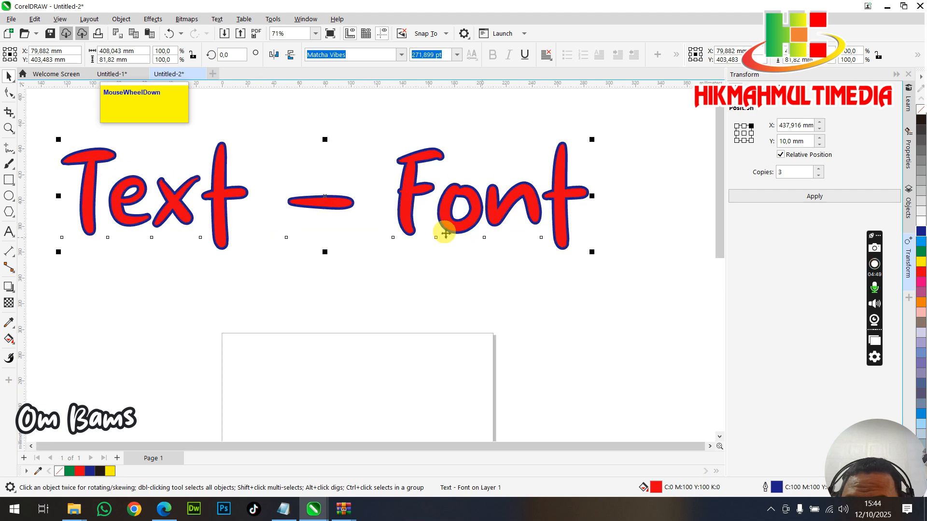
pyautogui.scroll(-1, 445, 234)
pyautogui.click(8, 93)
pyautogui.moveTo(544, 248)
pyautogui.mouseDown()
pyautogui.moveTo(671, 252)
pyautogui.moveTo(432, 255)
pyautogui.moveTo(638, 256)
pyautogui.moveTo(499, 256)
pyautogui.moveTo(555, 248)
pyautogui.mouseUp()
pyautogui.click(8, 76)
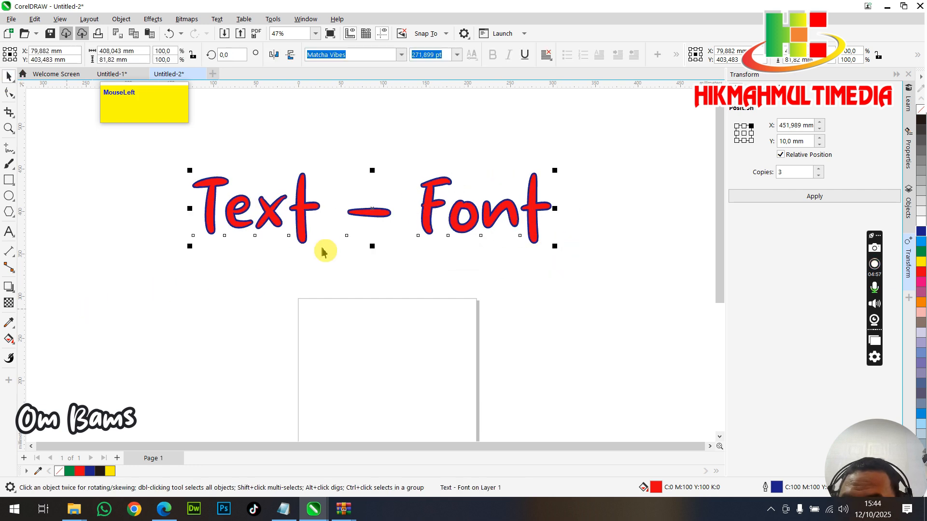
# - Try a Distort effect on the "Text - Font" text with its outline removed, and undo both changes
pyautogui.scroll(1, 326, 244)
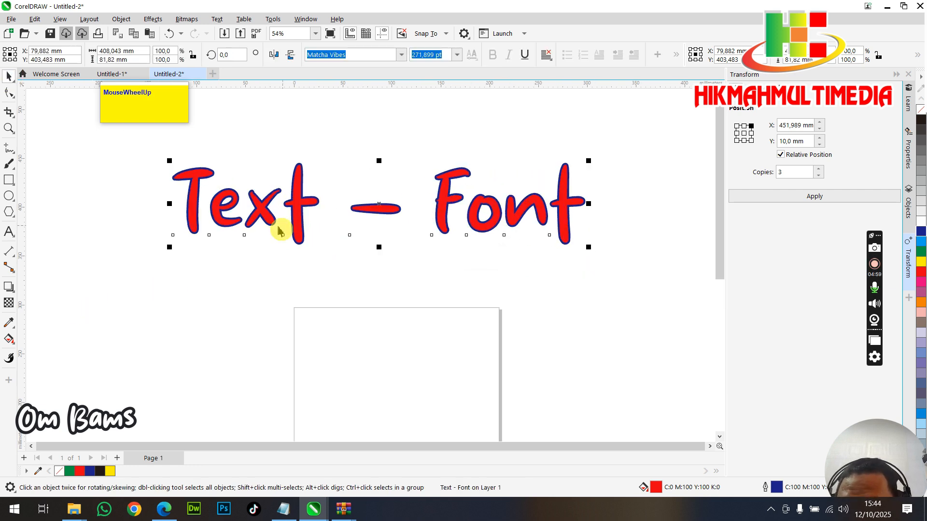
pyautogui.click(15, 295)
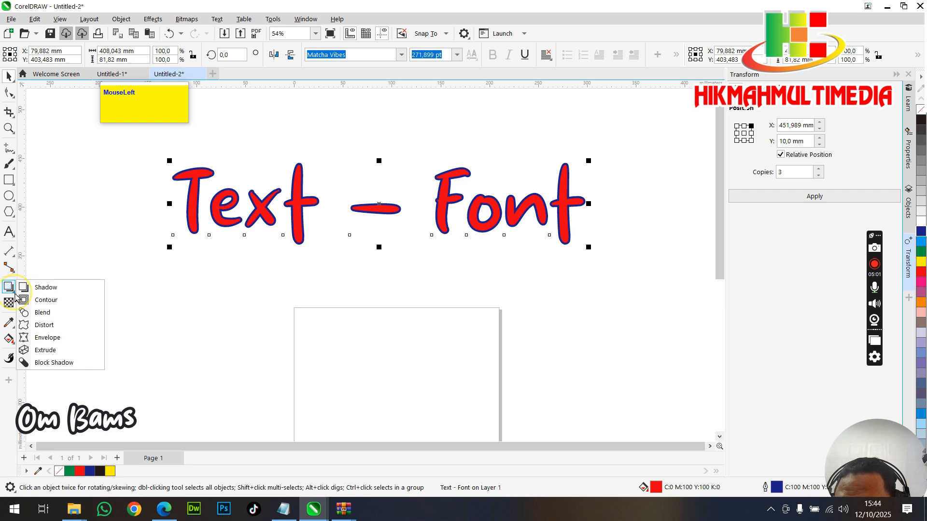
pyautogui.click(61, 329)
pyautogui.moveTo(351, 239); pyautogui.dragTo(360, 261)
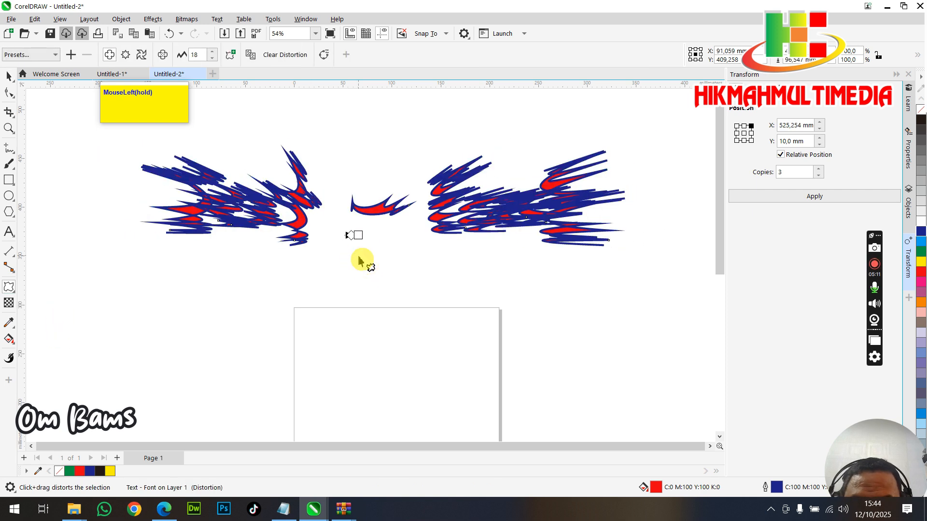
pyautogui.click(10, 76)
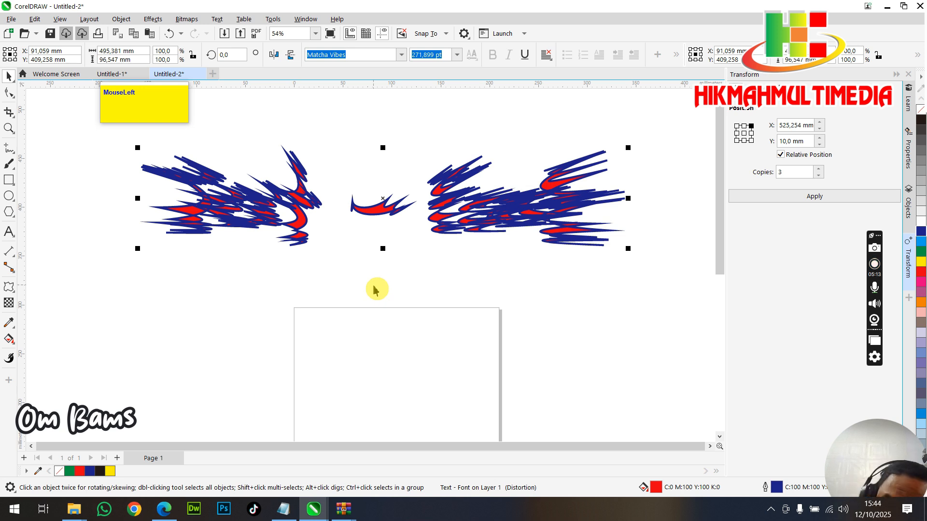
pyautogui.rightClick(921, 113)
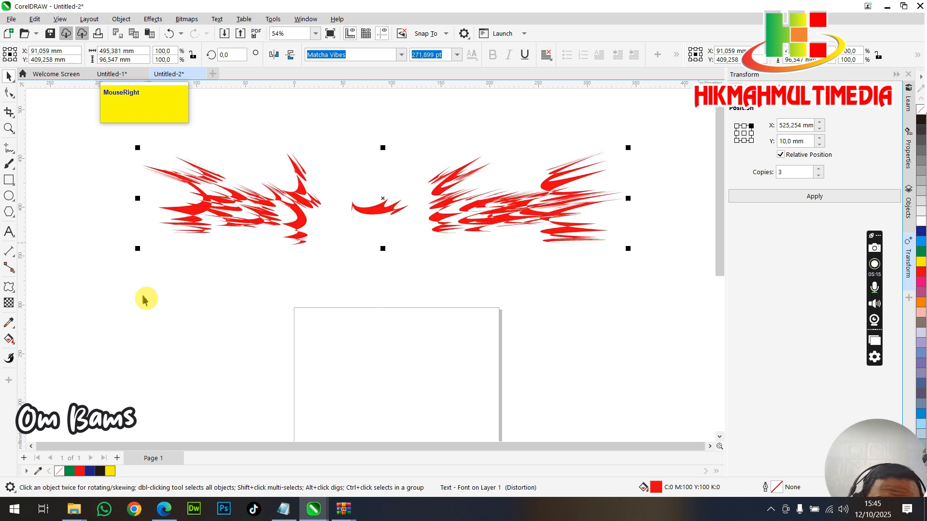
pyautogui.hotkey('ctrl', 'z')
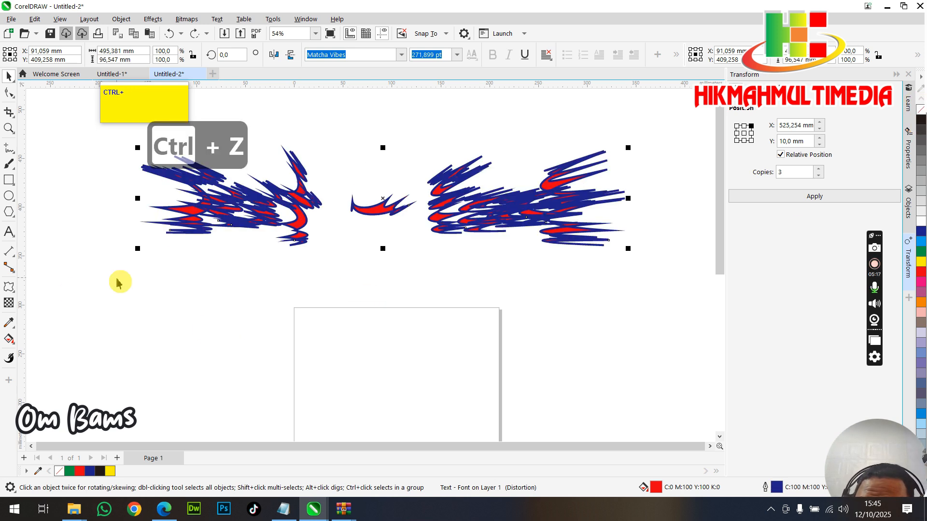
pyautogui.hotkey('ctrl', 'z')
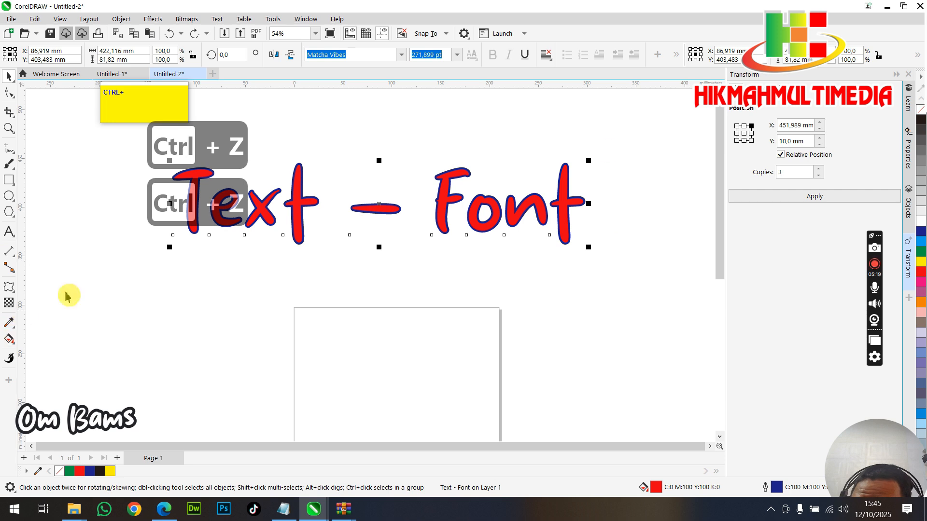
# - Remove the outline of the "Text - Font" text and use an Envelope to pinch its upper and lower edges inward at the middle
pyautogui.rightClick(921, 113)
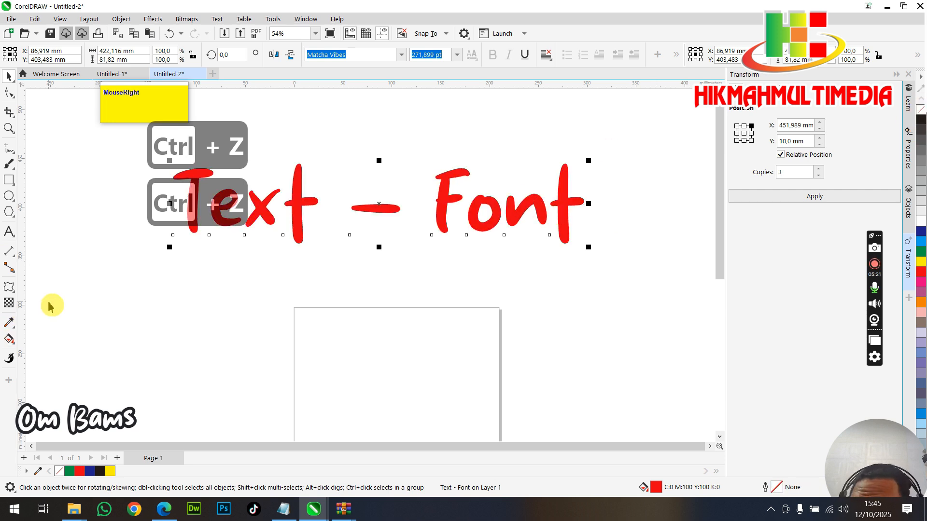
pyautogui.click(16, 293)
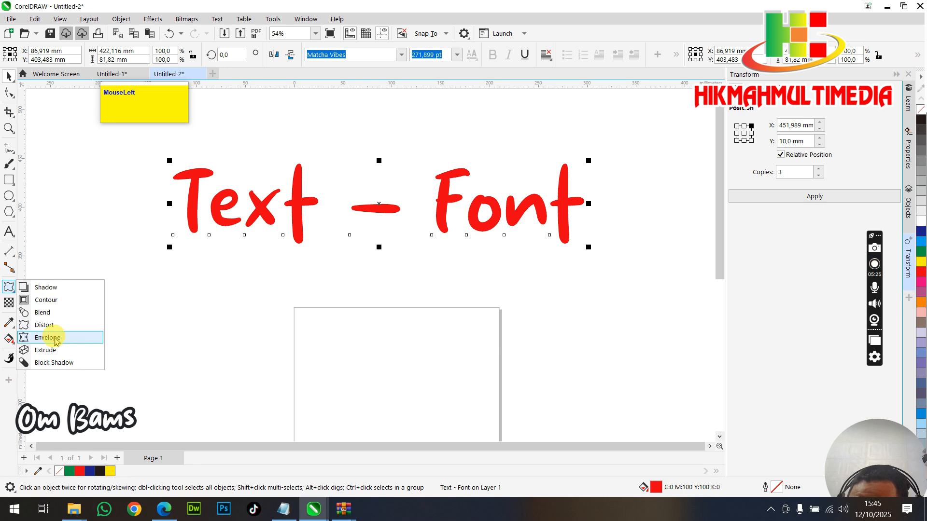
pyautogui.click(55, 338)
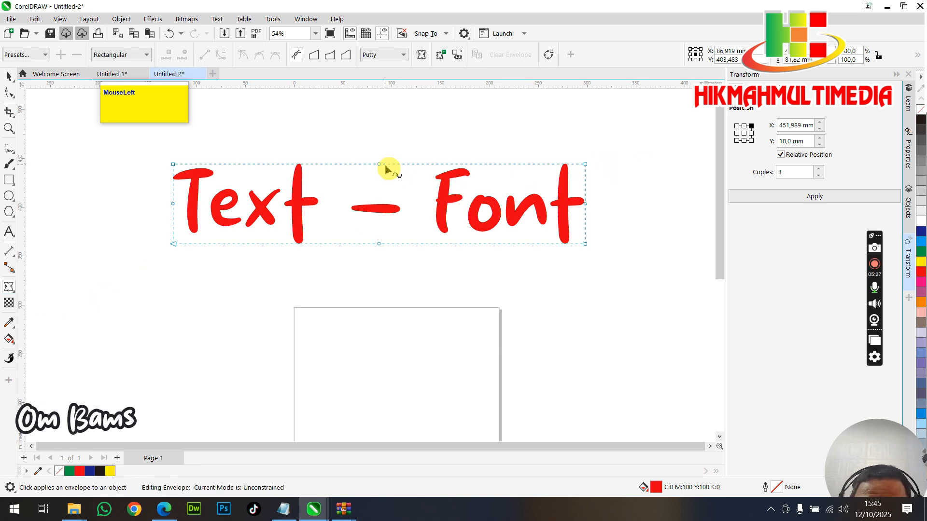
pyautogui.moveTo(380, 165); pyautogui.dragTo(383, 195)
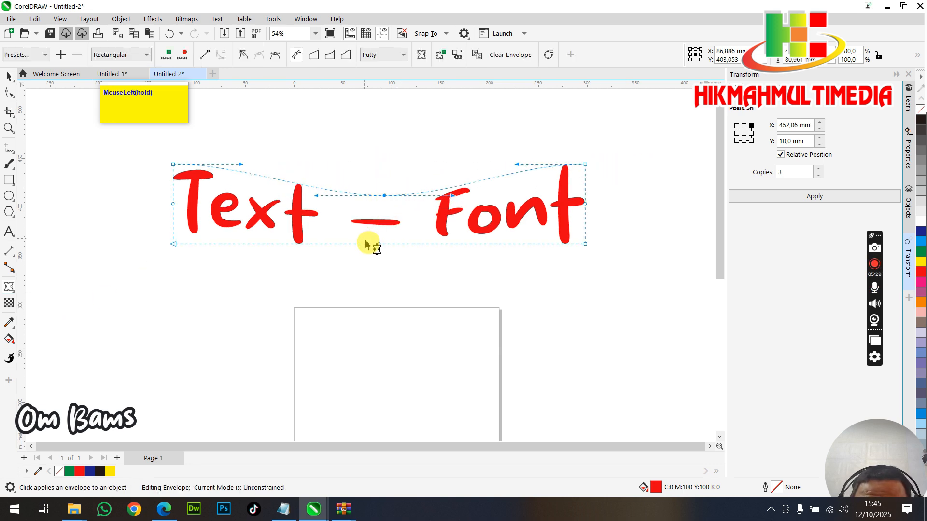
pyautogui.moveTo(379, 247); pyautogui.dragTo(381, 223)
# - Flare both ends of the "Text - Font" text by pulling the envelope's corner nodes outward, to an overall height of about 189 mm
pyautogui.click(175, 247)
pyautogui.moveTo(176, 244); pyautogui.dragTo(190, 315)
pyautogui.moveTo(178, 171); pyautogui.dragTo(169, 135)
pyautogui.moveTo(152, 180); pyautogui.dragTo(200, 238)
pyautogui.moveTo(586, 166); pyautogui.dragTo(585, 115)
pyautogui.click(586, 245)
pyautogui.moveTo(586, 245); pyautogui.dragTo(587, 300)
pyautogui.scroll(-1, 511, 216)
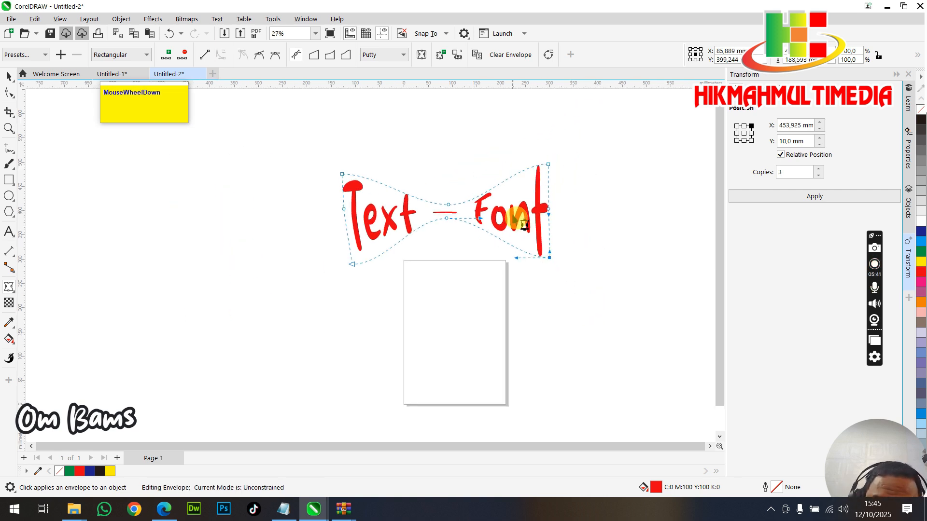
# - Extrude the "Text - Font" text toward the upper right, with the vanishing point at about 56 mm, 58 mm and depth 20
pyautogui.click(14, 293)
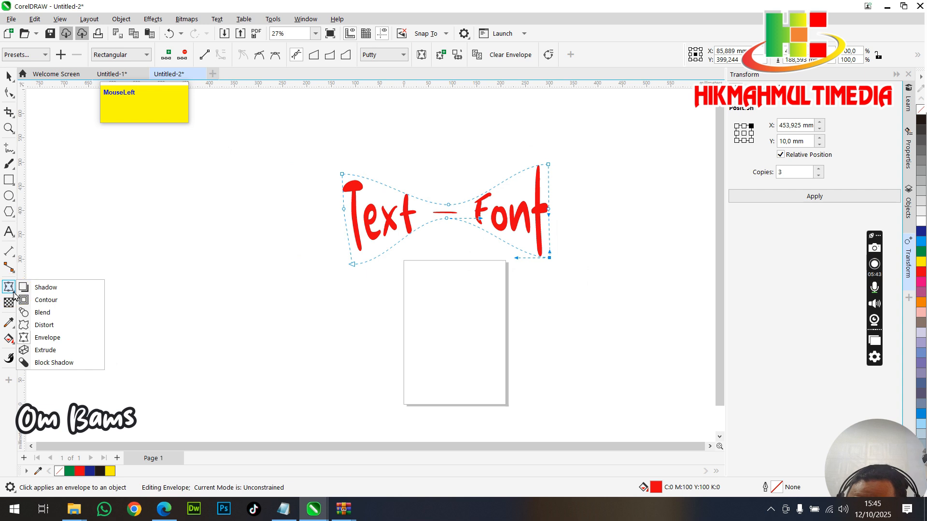
pyautogui.click(30, 354)
pyautogui.scroll(2, 434, 203)
pyautogui.moveTo(386, 227); pyautogui.dragTo(507, 166)
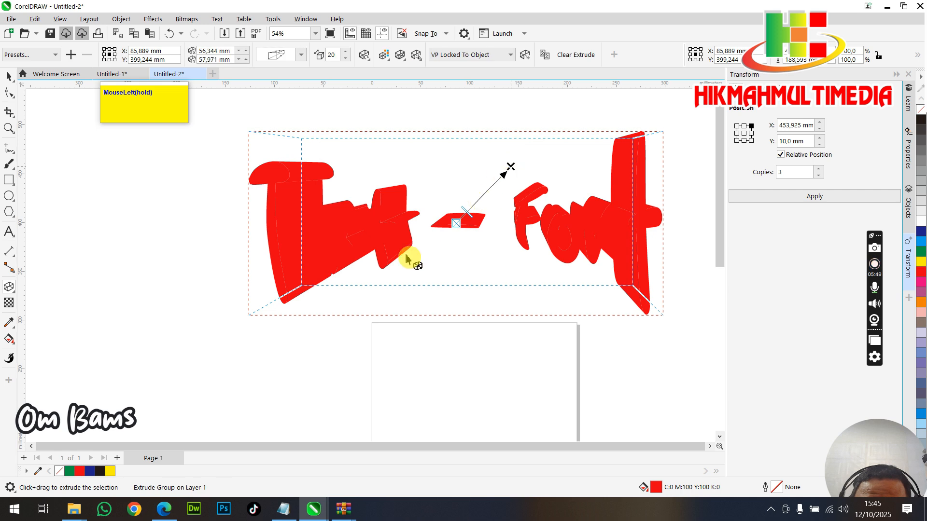
pyautogui.scroll(-2, 414, 259)
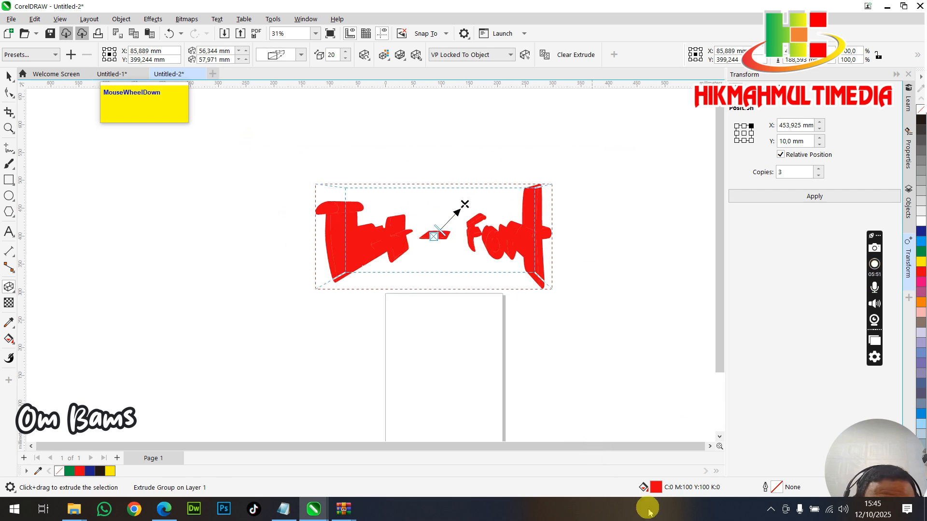
pyautogui.click(383, 56)
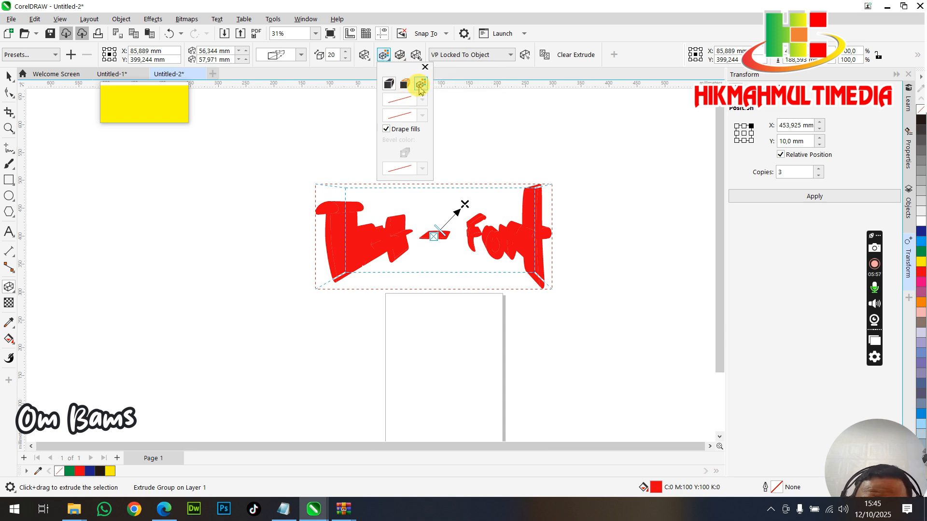
pyautogui.click(535, 159)
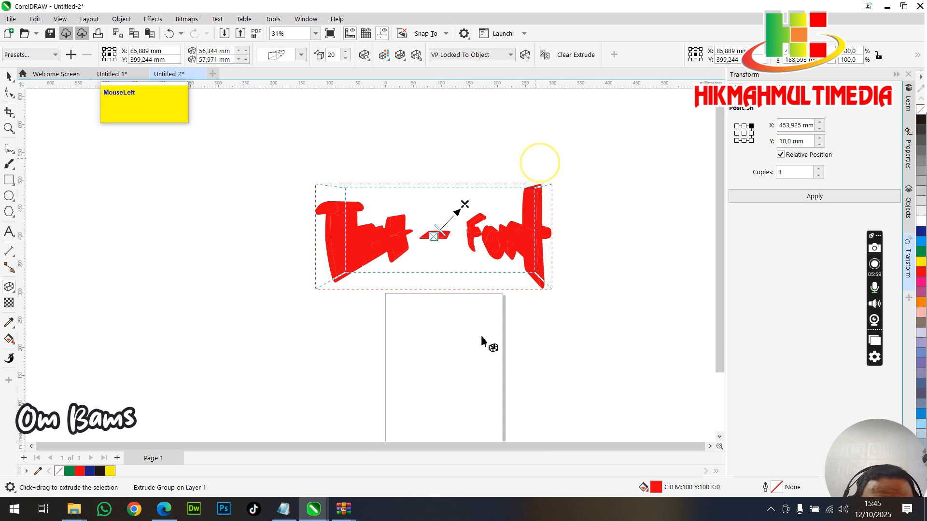
# - Change the uniform fill of the extruded "Text - Font" text to orange (C:0 M:60 Y:80 K:0)
pyautogui.doubleClick(654, 488)
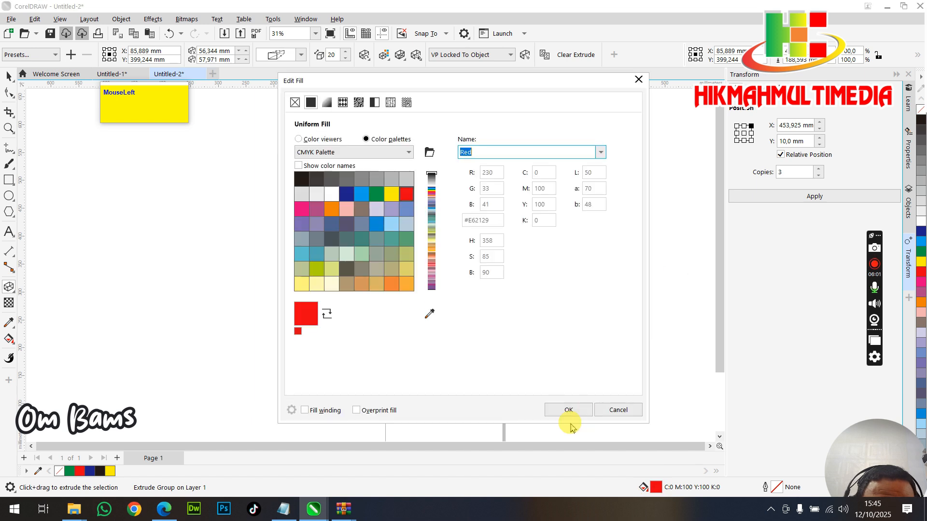
pyautogui.click(392, 285)
pyautogui.click(568, 409)
pyautogui.scroll(-5, 463, 265)
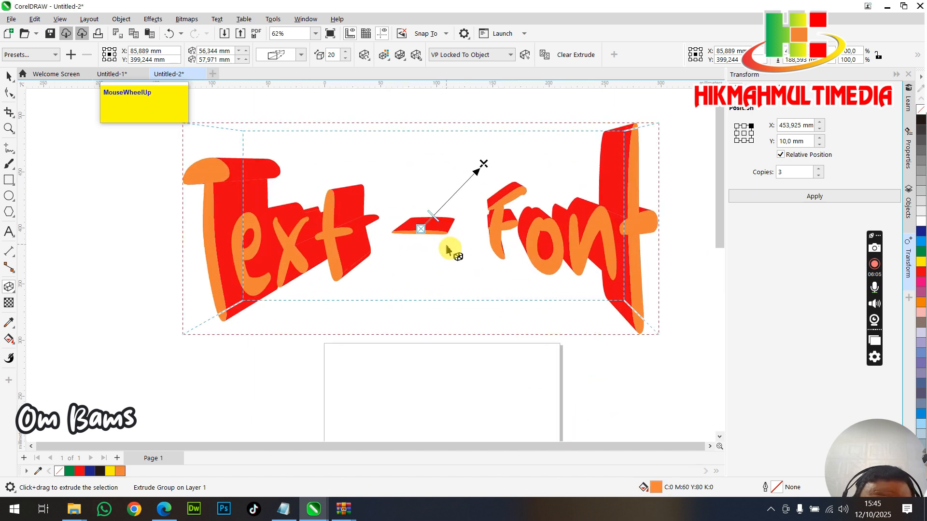
pyautogui.scroll(-3, 452, 246)
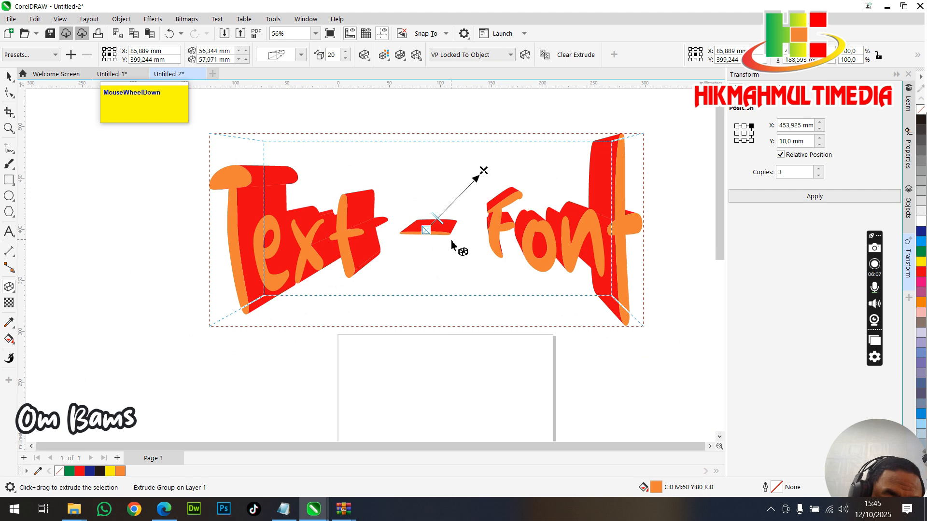
# - Give the extrusion of the "Text - Font" text a solid near-black color (C 90, M 87, Y 89, K 79) and deselect it
pyautogui.click(597, 171)
pyautogui.click(383, 55)
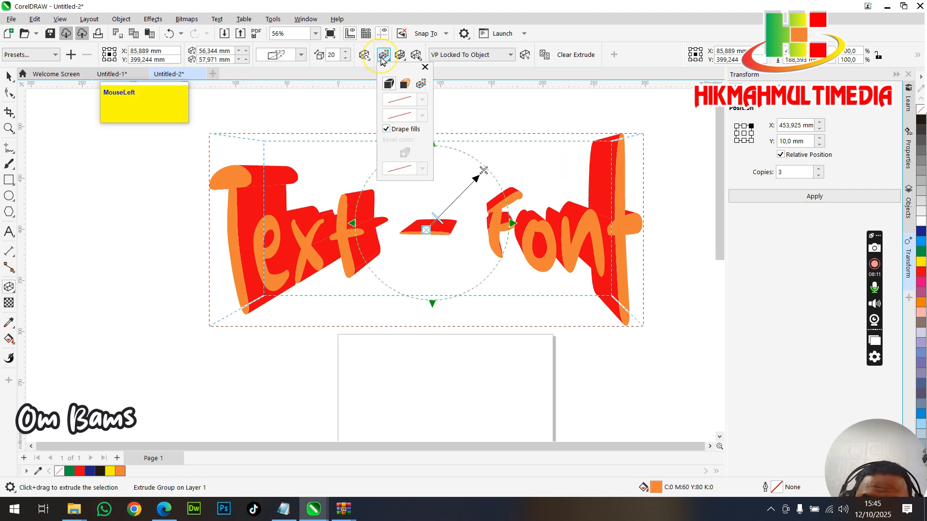
pyautogui.click(405, 85)
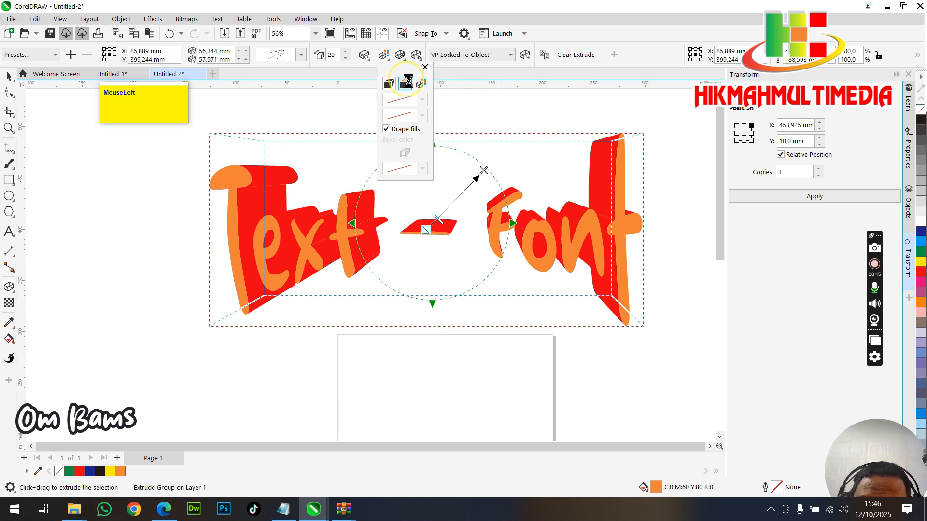
pyautogui.click(407, 84)
pyautogui.click(423, 111)
pyautogui.click(451, 224)
pyautogui.click(427, 237)
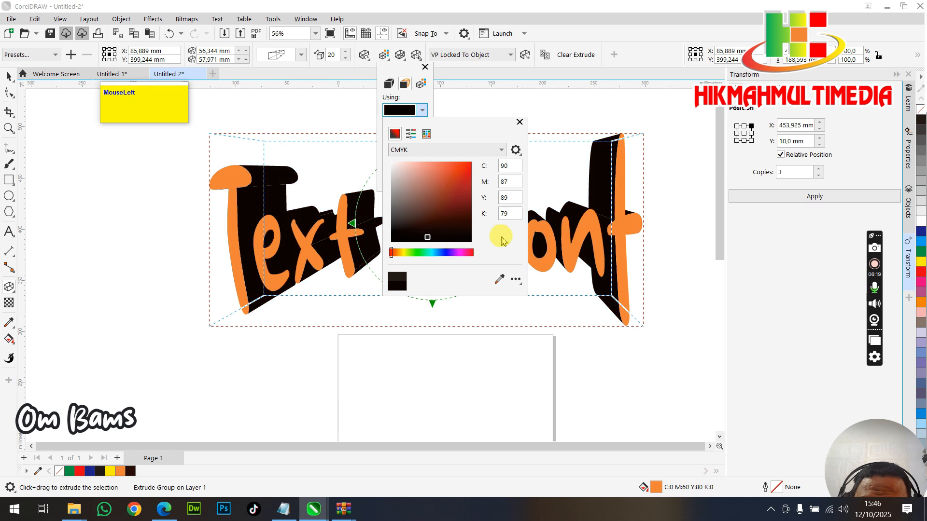
pyautogui.click(519, 122)
pyautogui.click(472, 103)
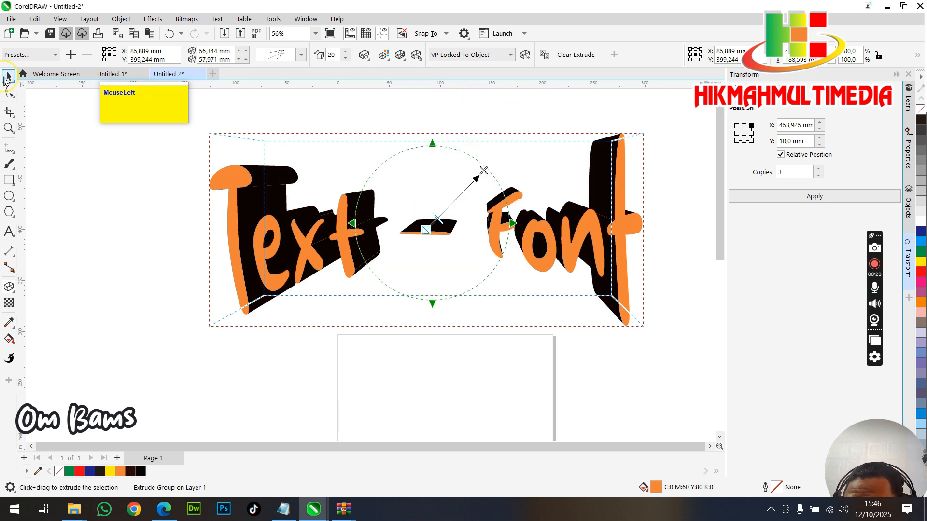
pyautogui.click(8, 78)
pyautogui.click(369, 394)
pyautogui.scroll(-3, 368, 393)
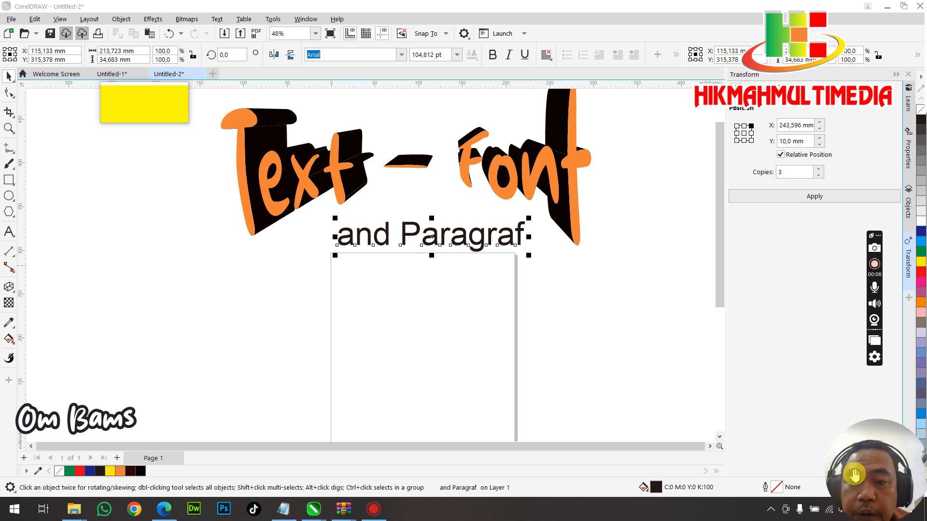
pyautogui.click(627, 174)
pyautogui.scroll(-1, 627, 174)
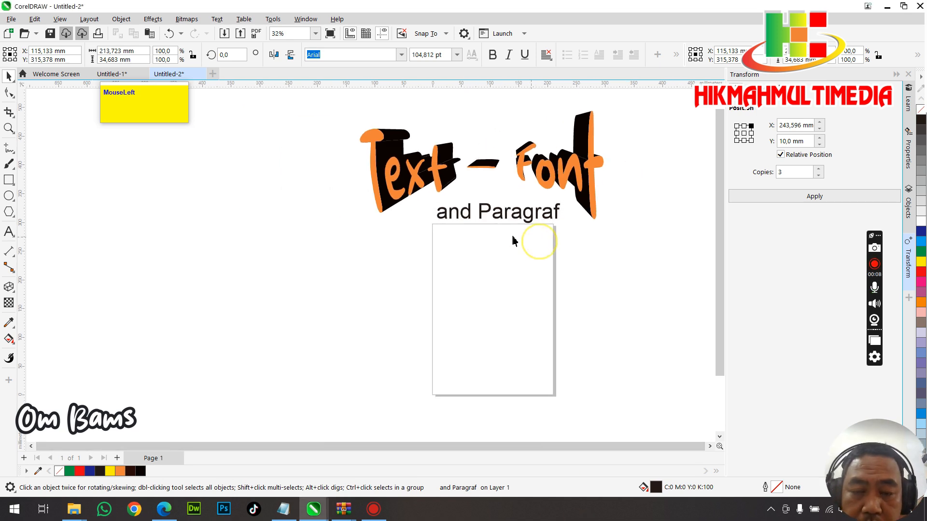
pyautogui.scroll(2, 550, 175)
pyautogui.click(550, 175)
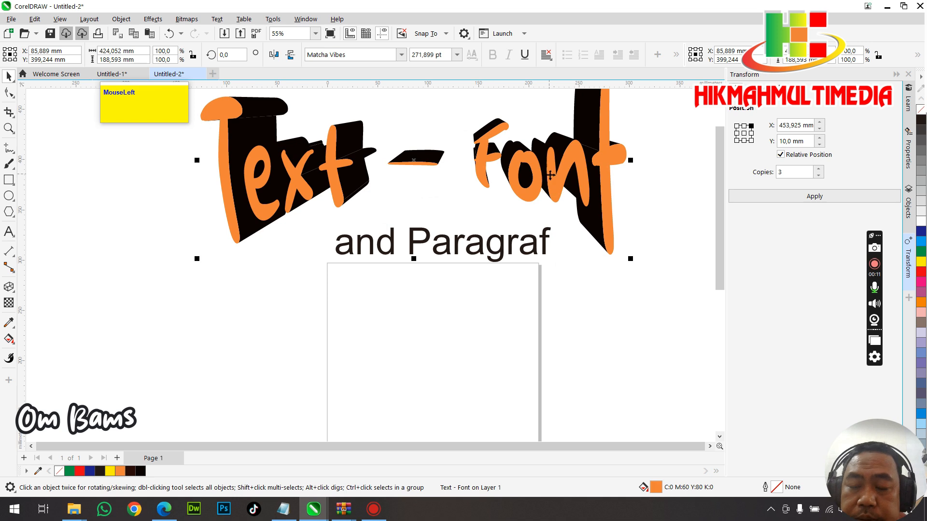
pyautogui.scroll(-1, 454, 183)
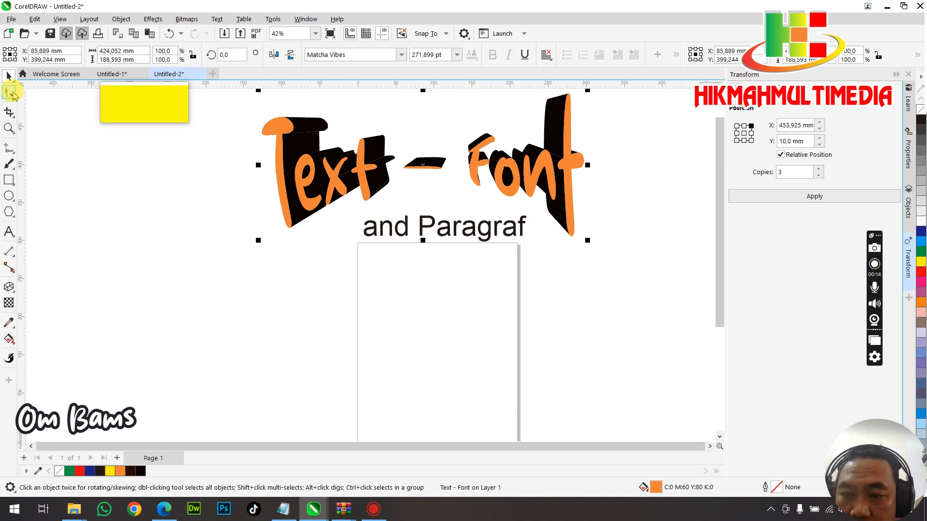
pyautogui.click(431, 240)
pyautogui.click(423, 230)
pyautogui.scroll(-3, 494, 212)
pyautogui.click(484, 269)
pyautogui.scroll(1, 498, 225)
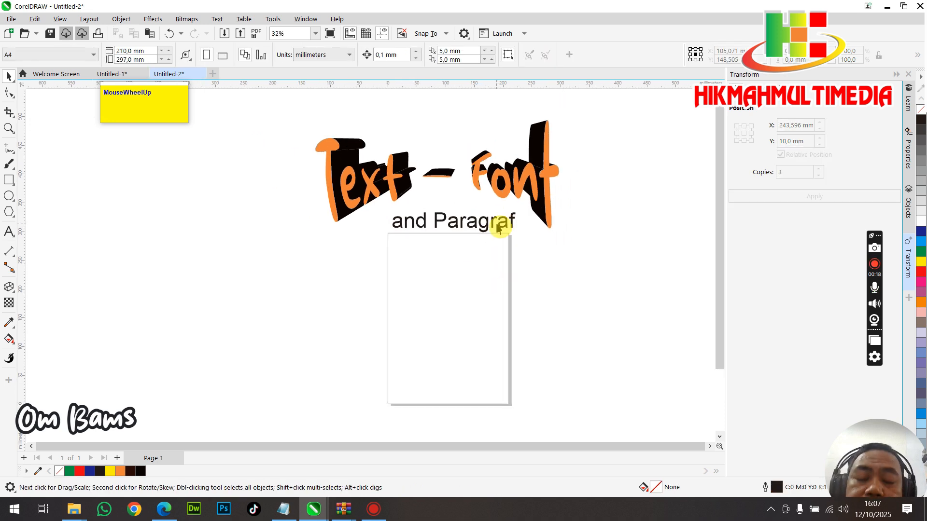
pyautogui.click(491, 227)
pyautogui.click(401, 188)
pyautogui.click(8, 233)
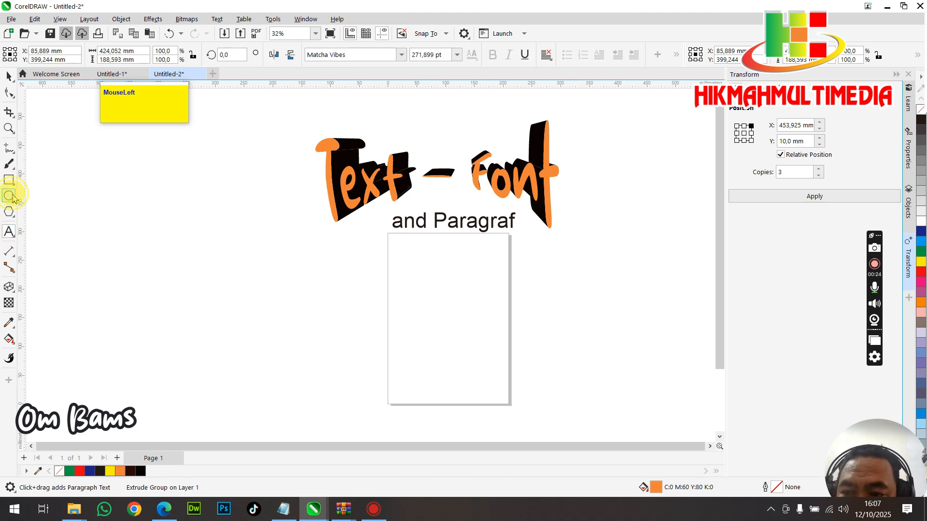
# - Draw a circle about 107 mm in diameter near the middle of the page, below the "and Paragraf" text
pyautogui.click(10, 196)
pyautogui.moveTo(413, 279); pyautogui.dragTo(477, 339)
pyautogui.click(9, 78)
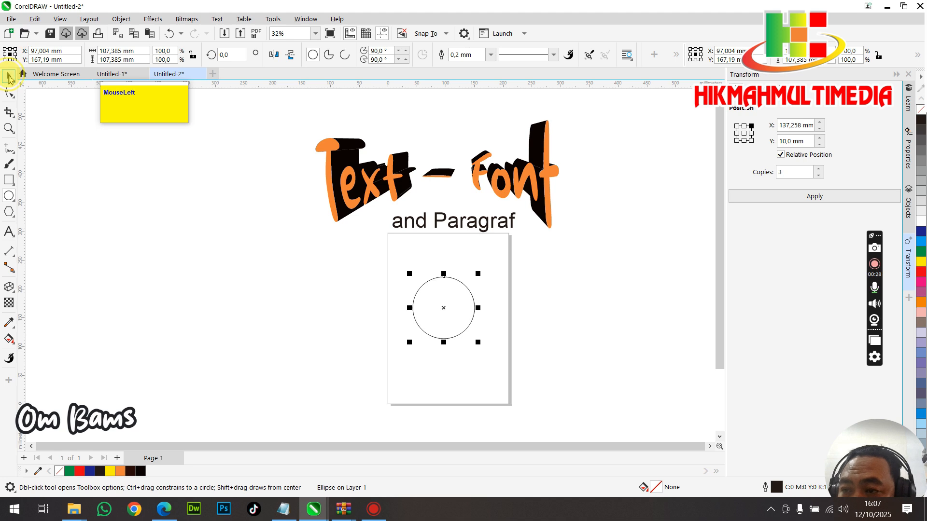
# - Add the artistic text "pemerintah kota tasikmalaya" in the empty area to the left of the page
pyautogui.click(9, 232)
pyautogui.click(184, 365)
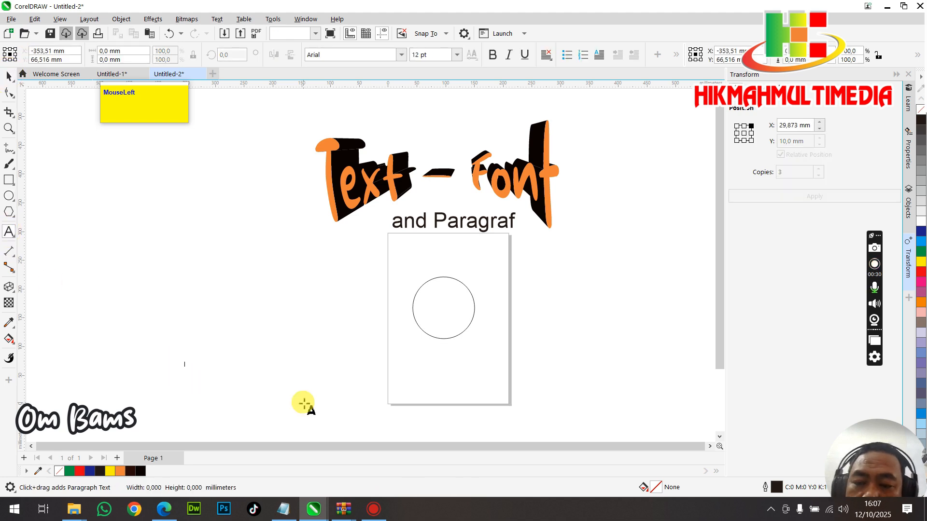
pyautogui.write('pemeri')
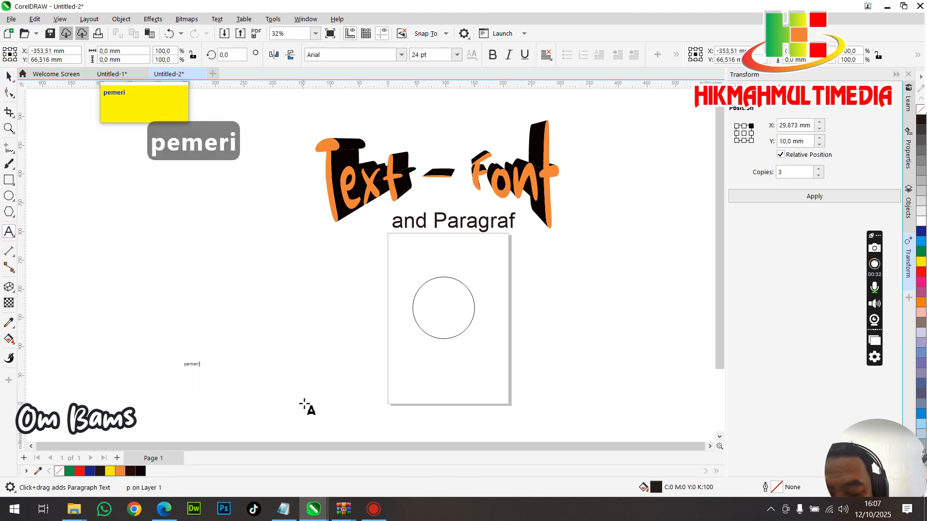
pyautogui.write('ntah kota tasikmalaya')
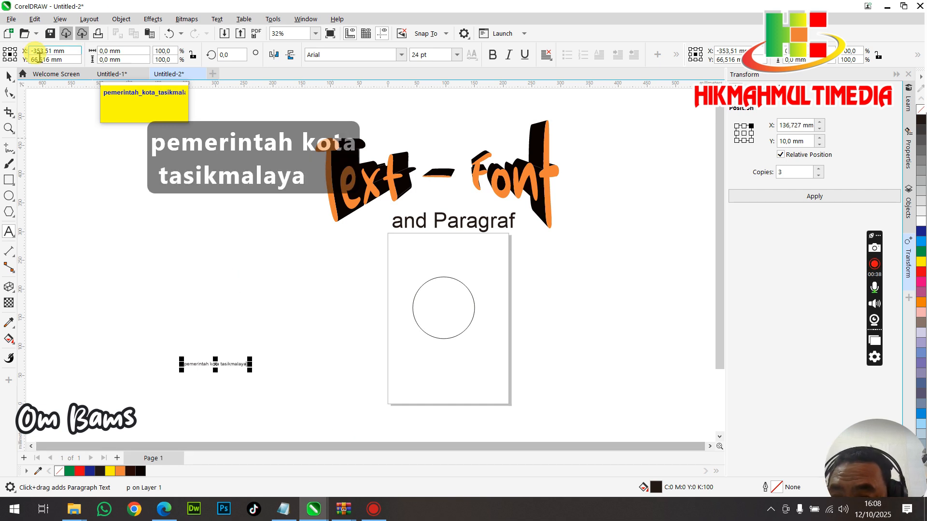
pyautogui.click(8, 76)
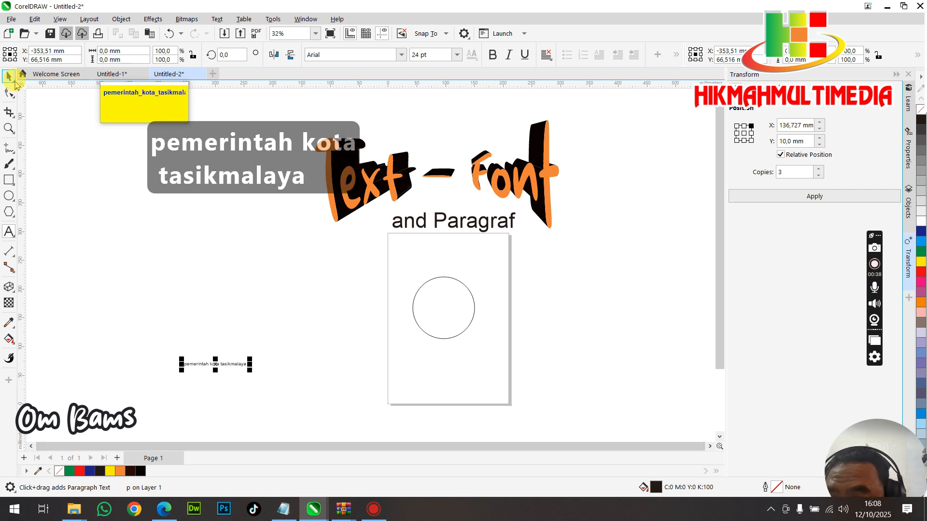
# - Enlarge the "pemerintah kota tasikmalaya" text to about 333 mm wide and move it up beside the circle
pyautogui.moveTo(251, 365); pyautogui.dragTo(379, 325)
pyautogui.moveTo(330, 363); pyautogui.dragTo(410, 279)
pyautogui.scroll(2, 410, 280)
# - Set the "pemerintah kota tasikmalaya" text in Arial Narrow and make it bold
pyautogui.click(404, 55)
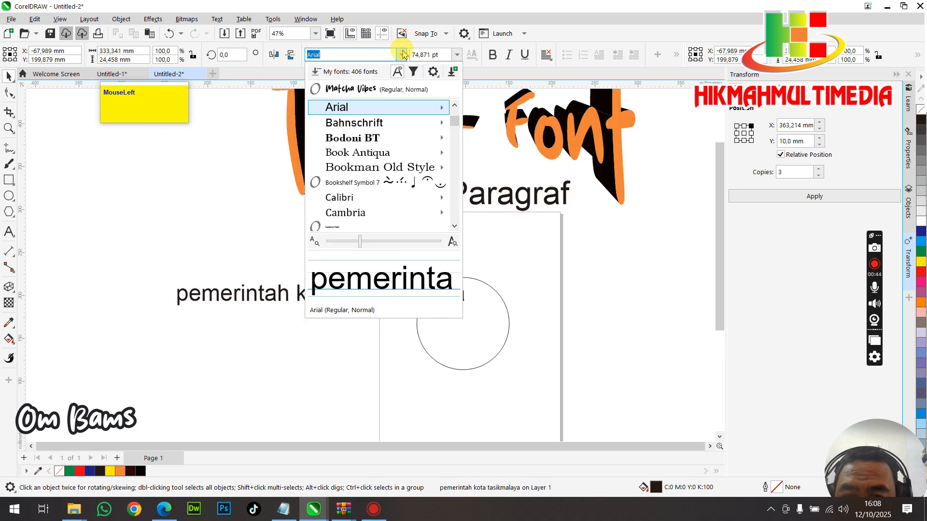
pyautogui.moveTo(442, 108)
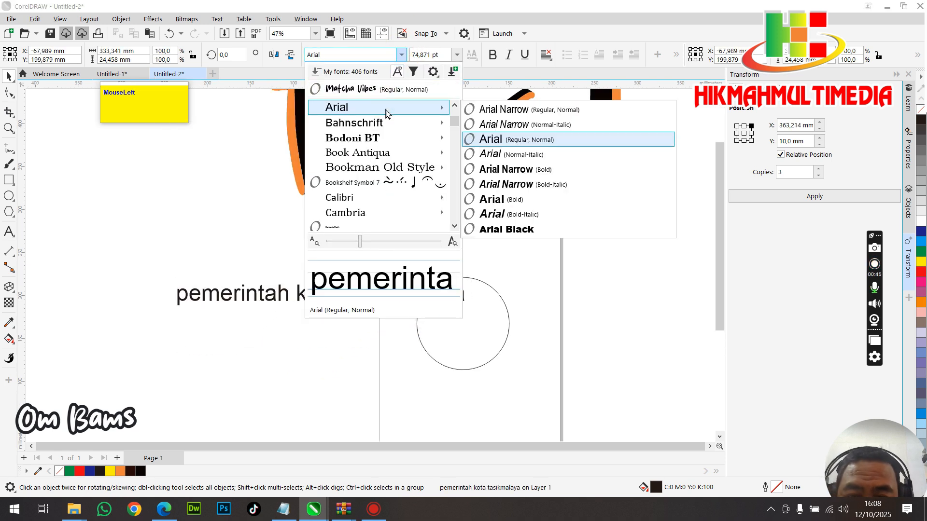
pyautogui.click(485, 110)
pyautogui.click(493, 54)
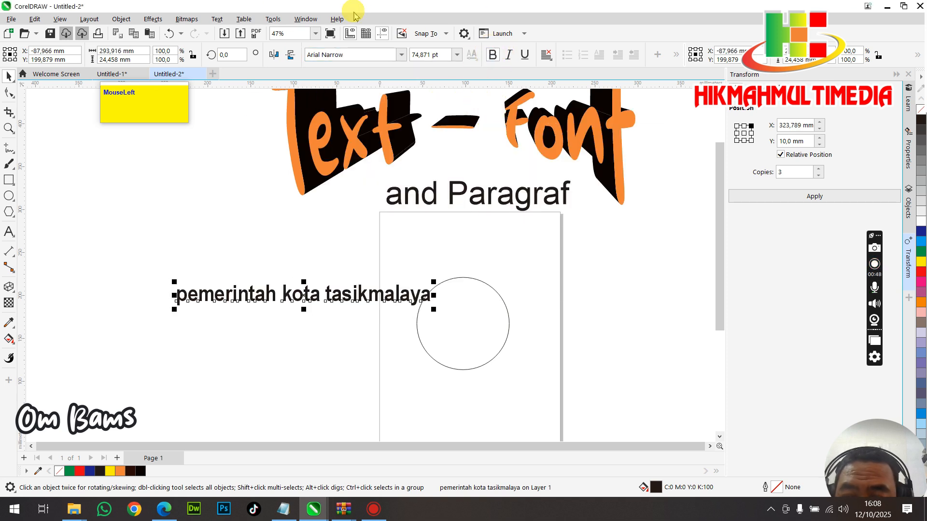
pyautogui.click(216, 19)
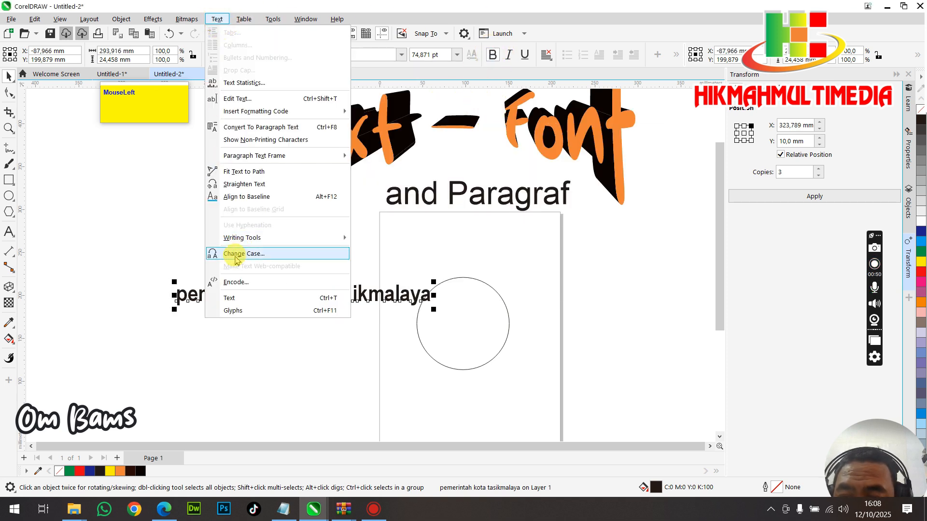
pyautogui.click(476, 22)
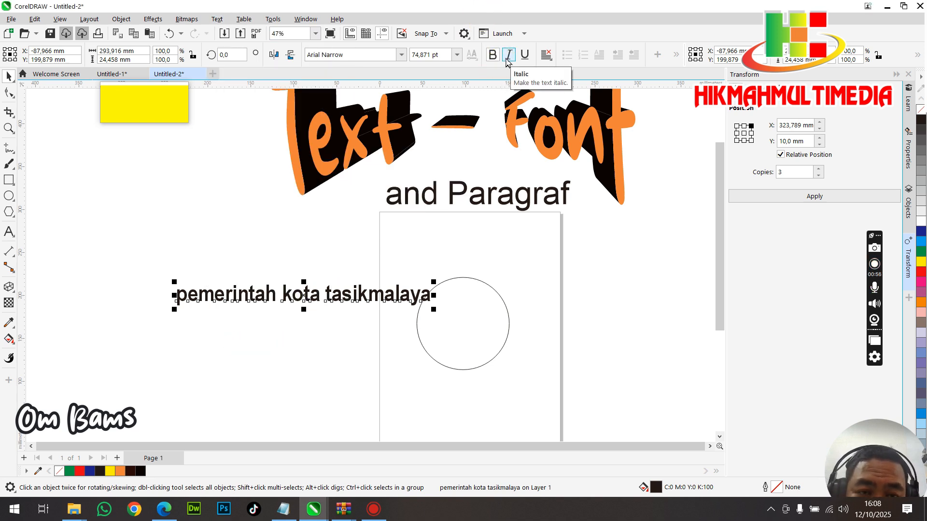
pyautogui.click(549, 57)
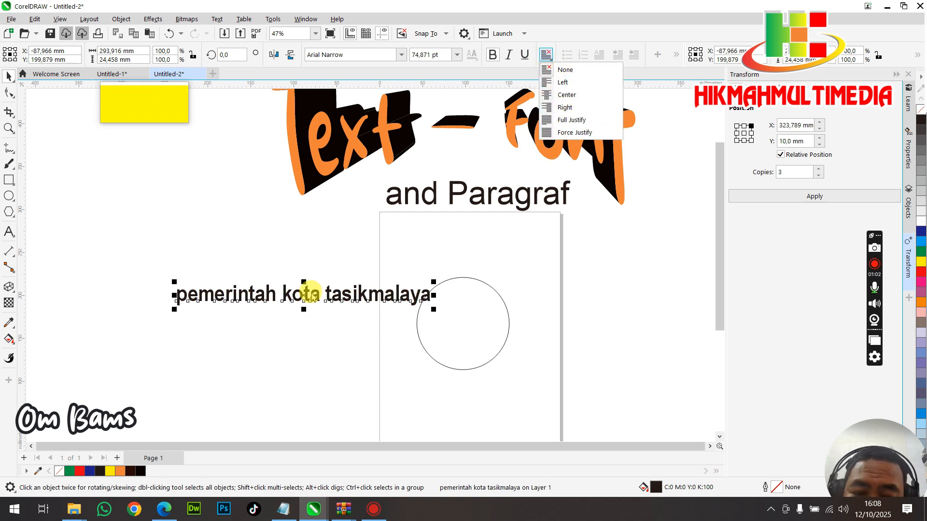
pyautogui.click(321, 269)
# - Change the case of the "pemerintah kota tasikmalaya" text to UPPERCASE
pyautogui.click(330, 295)
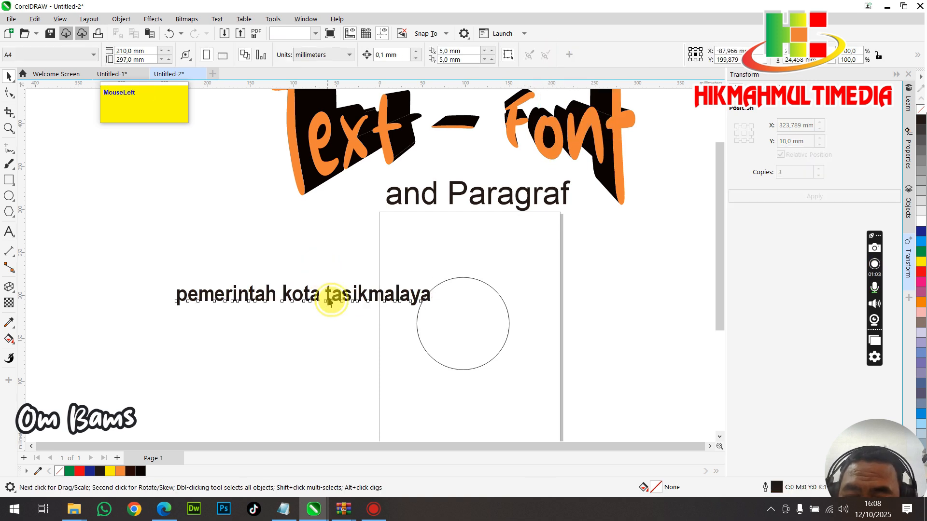
pyautogui.click(218, 20)
pyautogui.click(234, 251)
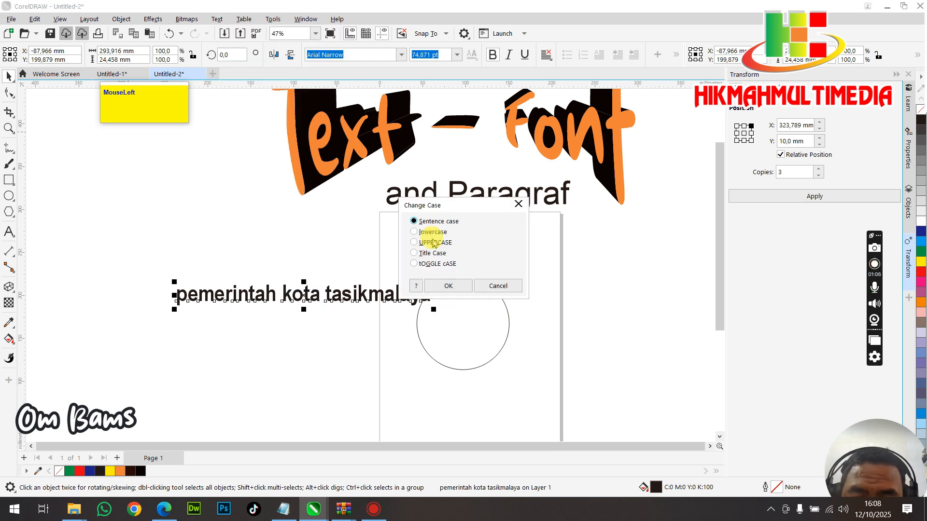
pyautogui.click(449, 285)
pyautogui.scroll(1, 459, 292)
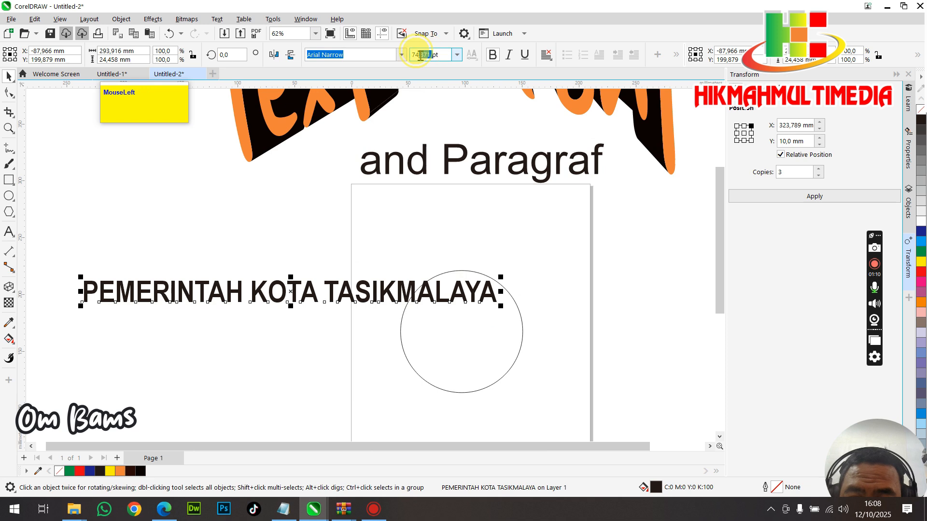
# - Move the "PEMERINTAH KOTA TASIKMALAYA" text above the circle and fit it to the circle's path around the top
pyautogui.moveTo(425, 275); pyautogui.dragTo(480, 223)
pyautogui.scroll(2, 476, 285)
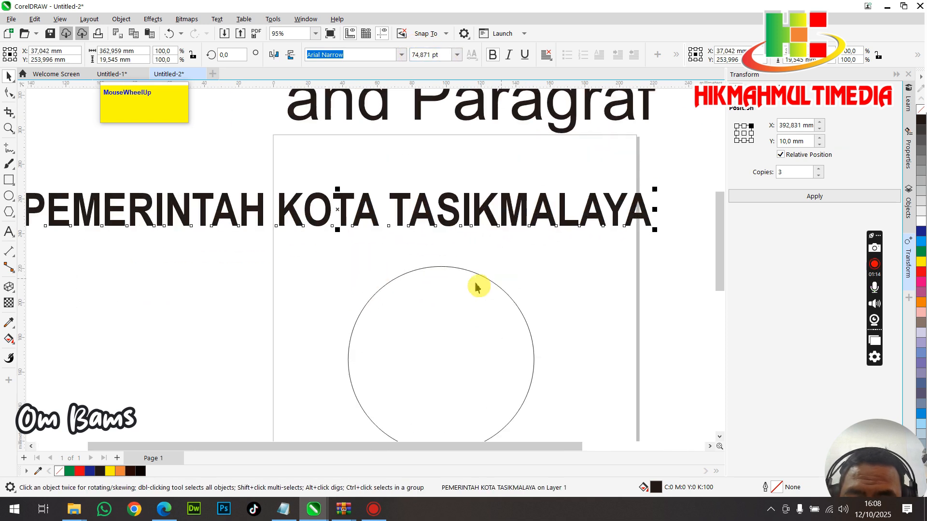
pyautogui.click(443, 270)
pyautogui.click(399, 221)
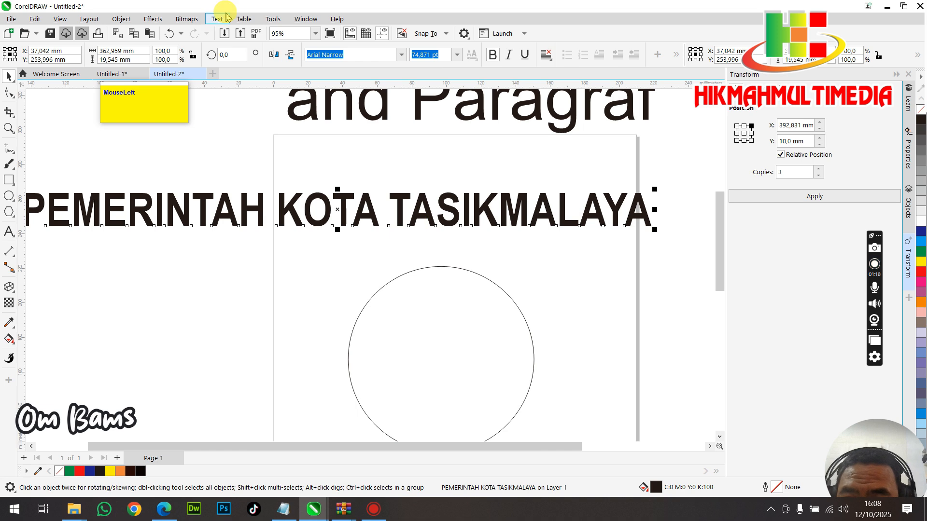
pyautogui.click(217, 19)
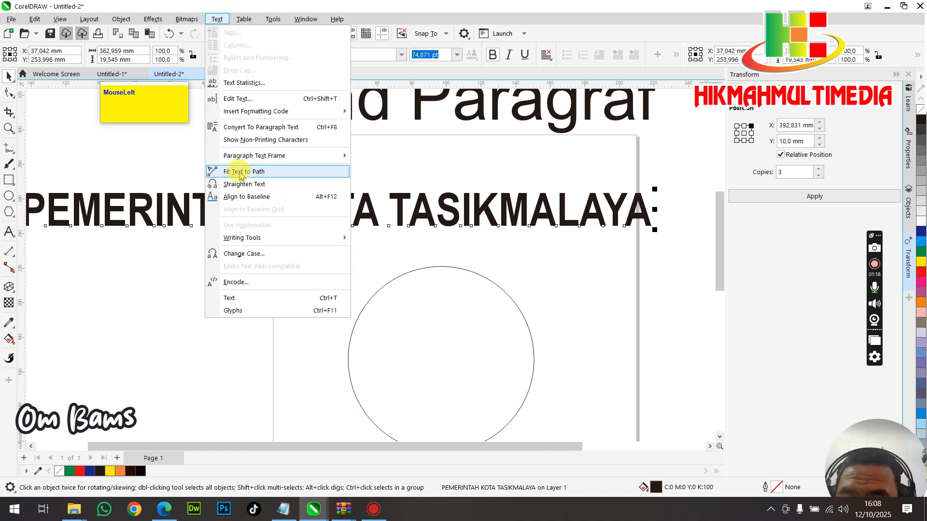
pyautogui.click(240, 173)
pyautogui.click(456, 276)
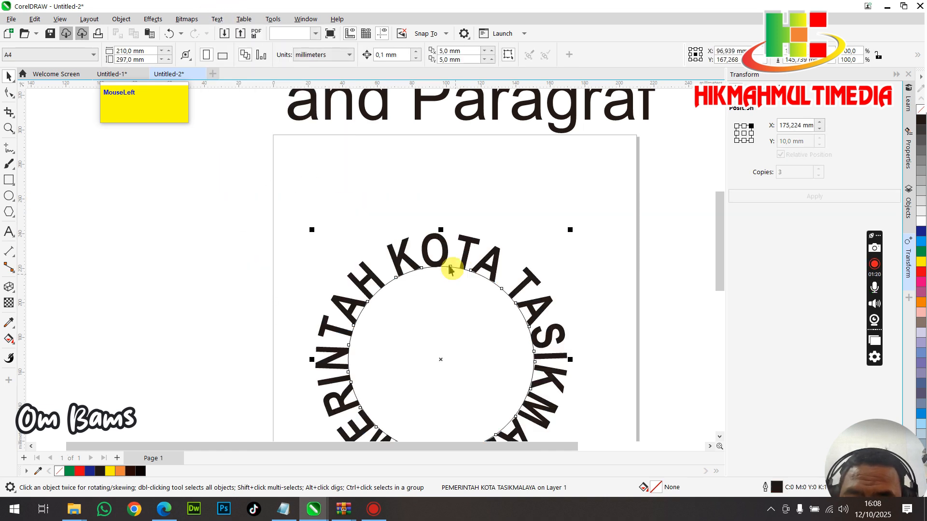
# - Shrink the fitted "PEMERINTAH KOTA TASIKMALAYA" text to about 36 pt so it only spans the circle's upper arc
pyautogui.scroll(-2, 480, 296)
pyautogui.moveTo(522, 228); pyautogui.dragTo(454, 291)
pyautogui.scroll(2, 454, 291)
pyautogui.click(410, 194)
pyautogui.click(407, 221)
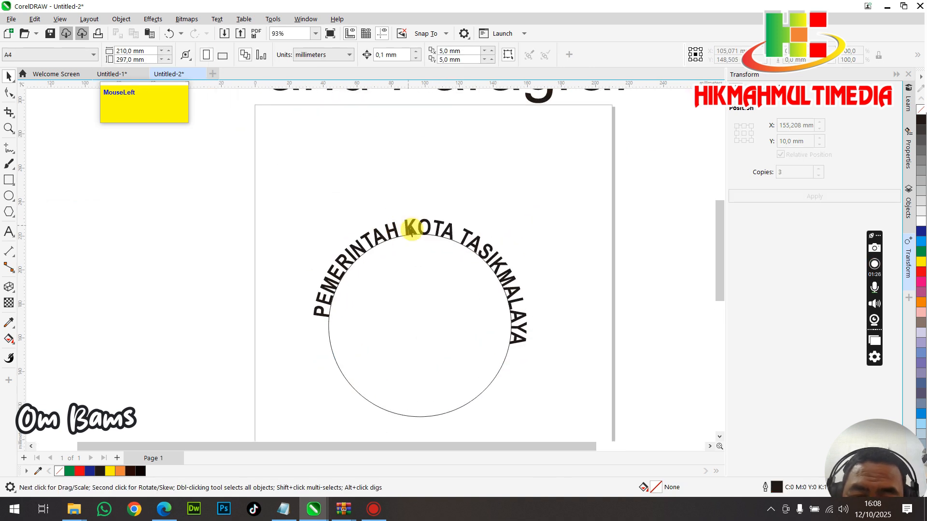
pyautogui.scroll(-2, 426, 213)
pyautogui.click(465, 184)
pyautogui.click(437, 226)
pyautogui.click(492, 200)
# - Add the artistic text "provinsi jawabarat" in the empty area to the left of the page
pyautogui.click(9, 232)
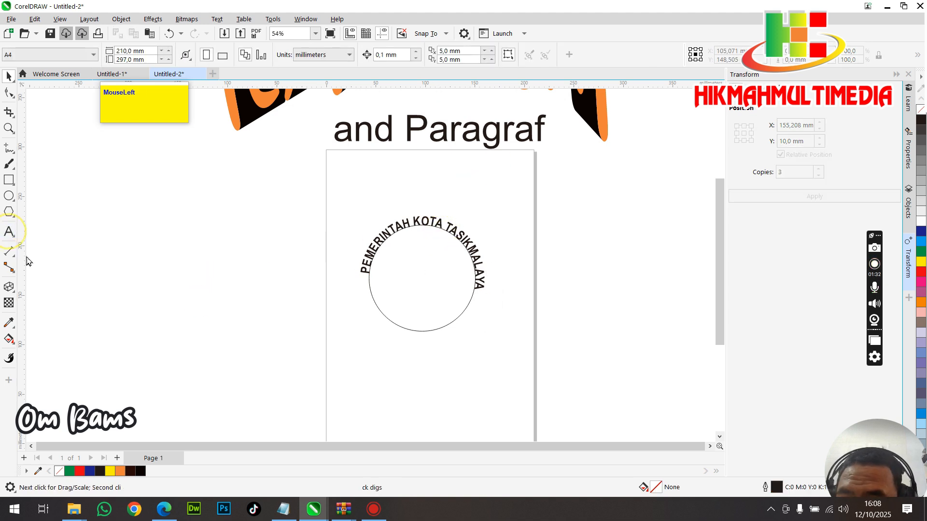
pyautogui.click(186, 354)
pyautogui.write('pro')
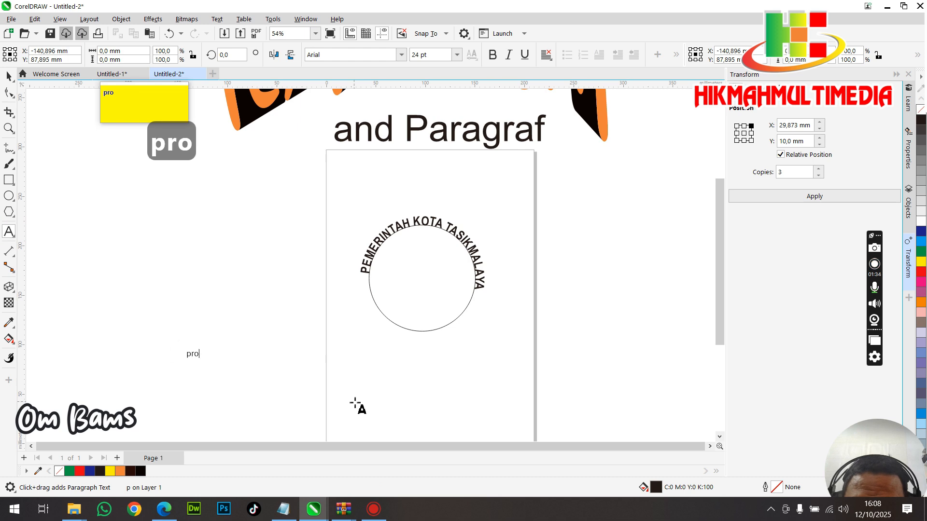
pyautogui.write('vinsi k')
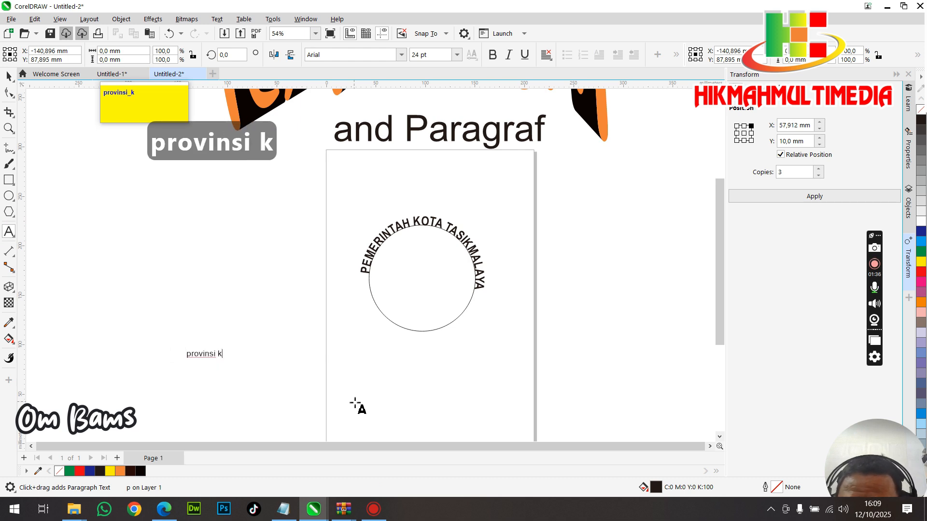
pyautogui.press('BackSpace')
pyautogui.write('jawabarat')
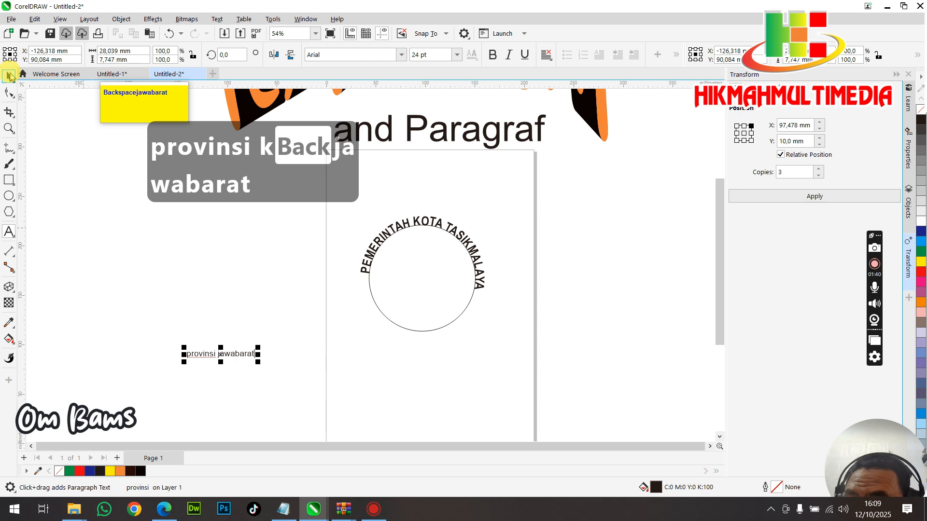
pyautogui.click(8, 76)
# - Set the "provinsi jawabarat" text in Arial Narrow and make it bold
pyautogui.click(401, 55)
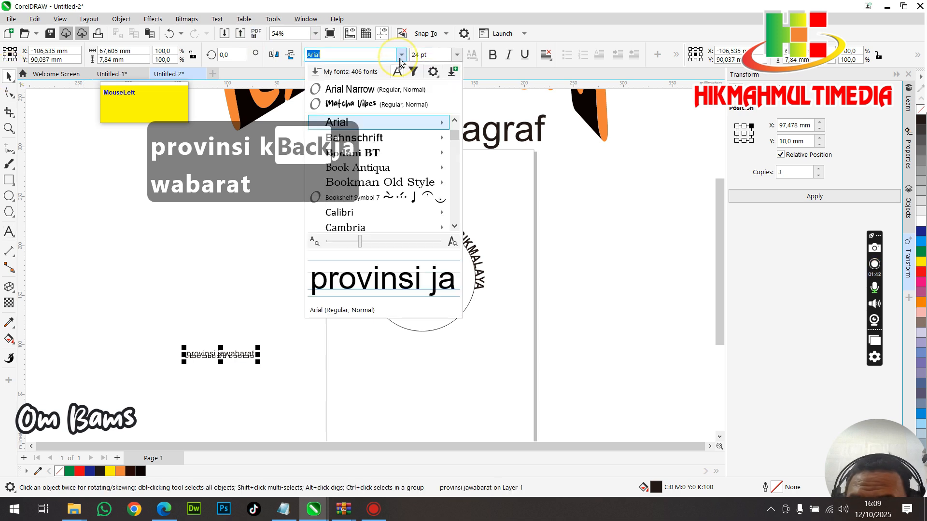
pyautogui.click(449, 120)
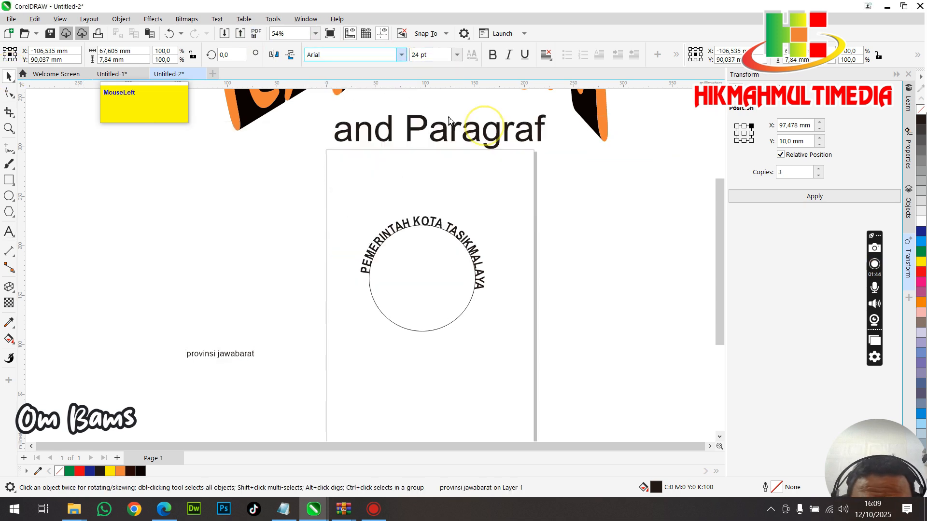
pyautogui.click(493, 57)
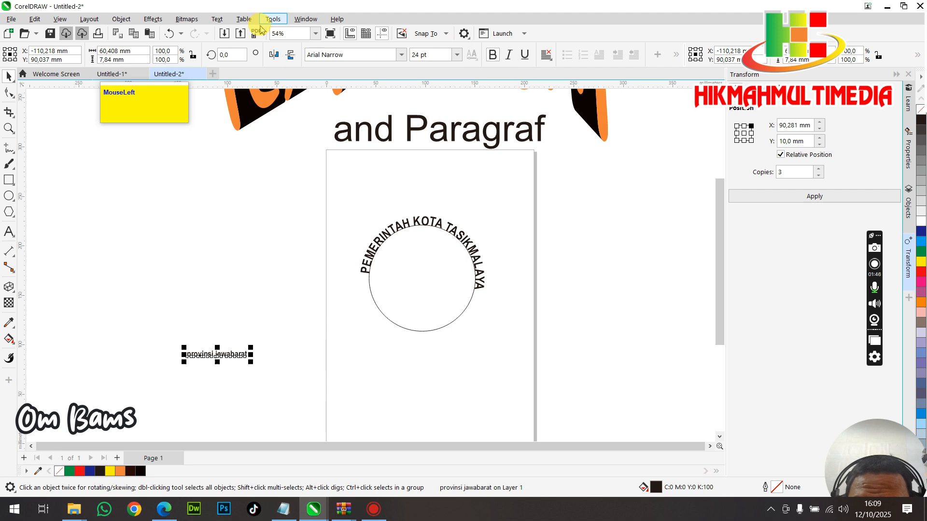
# - Change the case of the "provinsi jawabarat" text to UPPERCASE
pyautogui.click(217, 19)
pyautogui.click(240, 255)
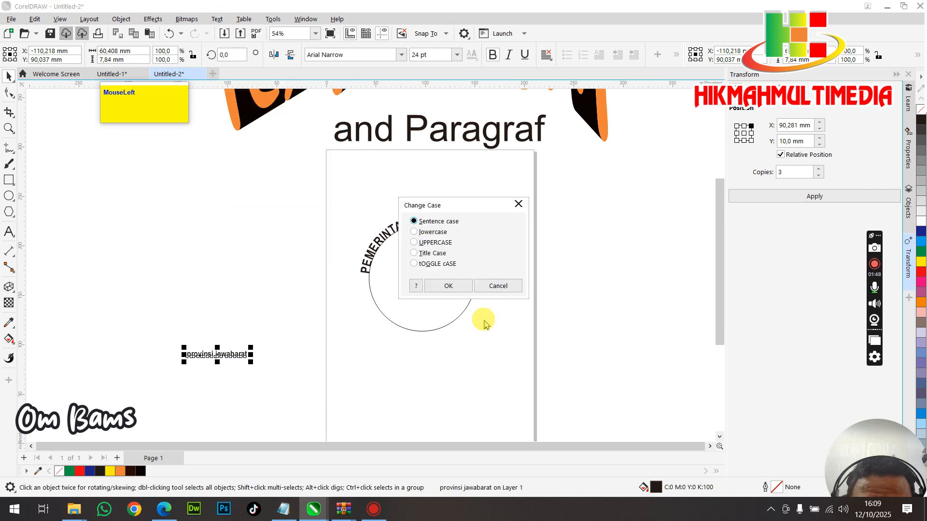
pyautogui.click(448, 286)
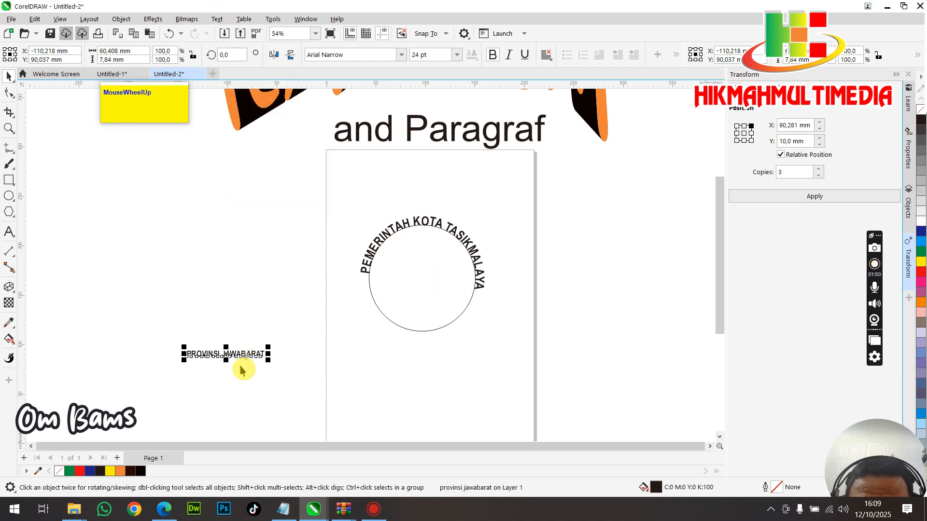
# - Fit the "PROVINSI JAWABARAT" text to the lower arc of the circle's path
pyautogui.scroll(-3, 240, 365)
pyautogui.click(216, 19)
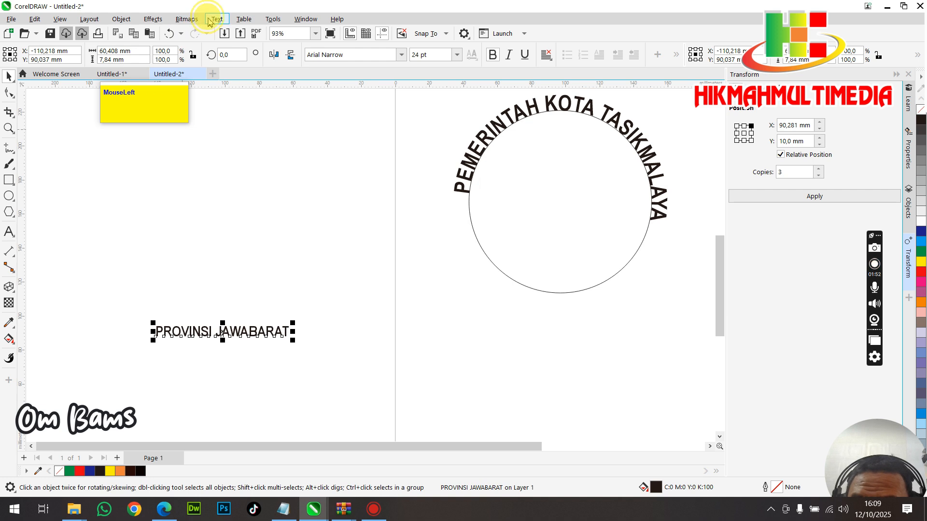
pyautogui.click(220, 178)
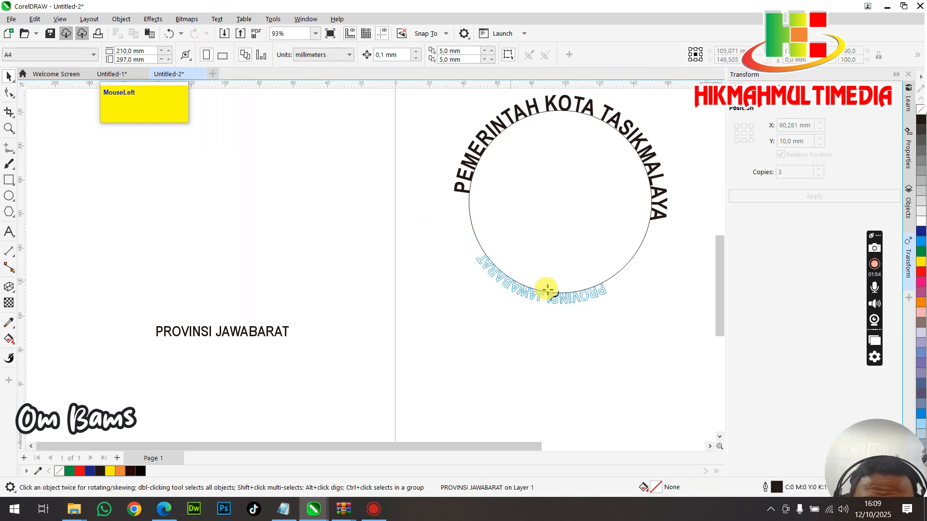
pyautogui.click(550, 291)
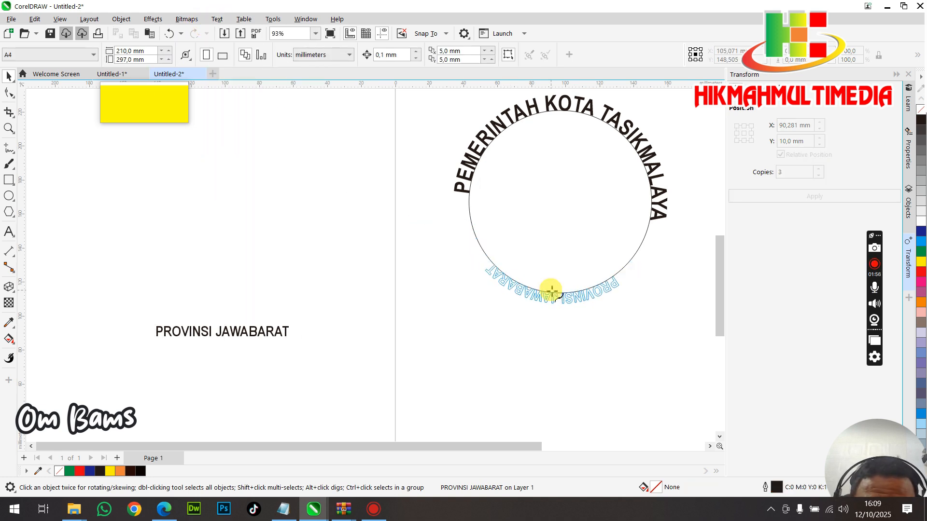
# - Enlarge the fitted "PROVINSI JAWABARAT" text to about 44 pt along the circle's lower arc
pyautogui.scroll(2, 621, 263)
pyautogui.moveTo(622, 251); pyautogui.dragTo(691, 152)
pyautogui.click(647, 253)
# - Check the font size of the upper text and set the "PROVINSI JAWABARAT" text to 36 pt to match
pyautogui.click(585, 181)
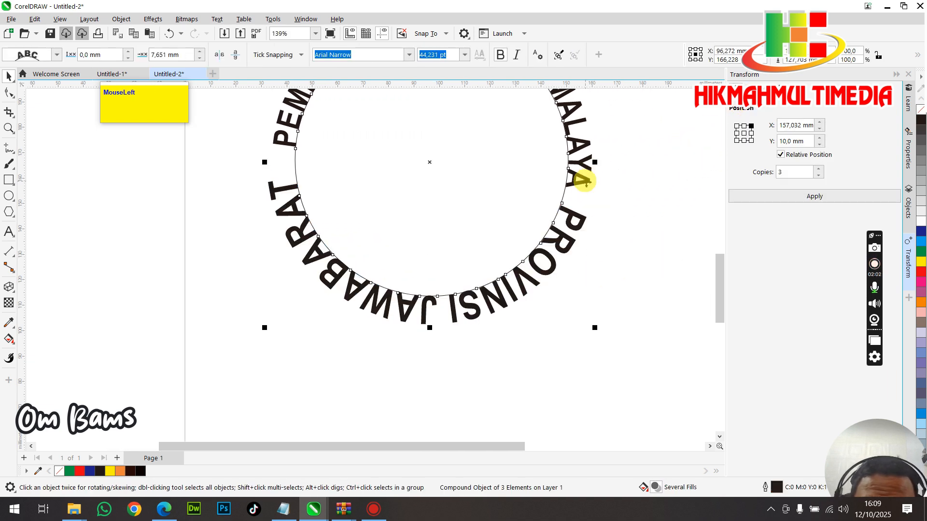
pyautogui.click(315, 132)
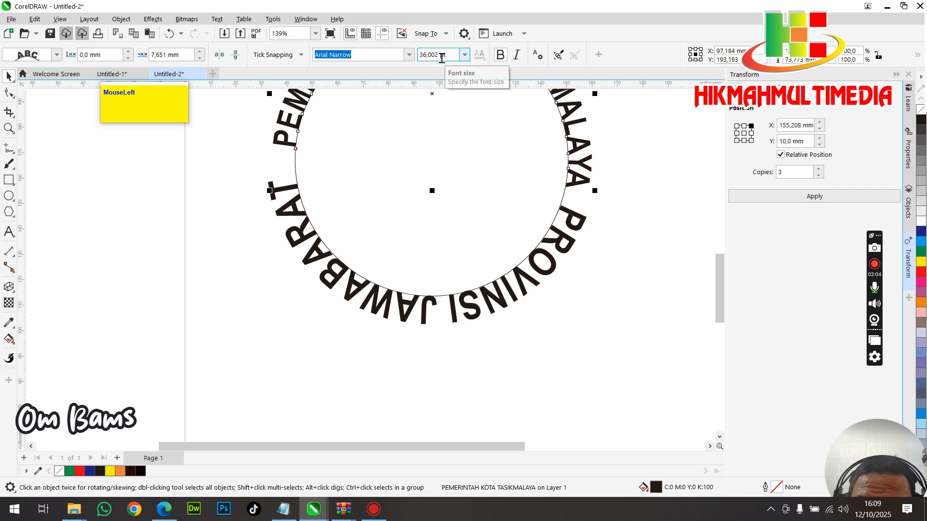
pyautogui.click(550, 272)
pyautogui.click(550, 273)
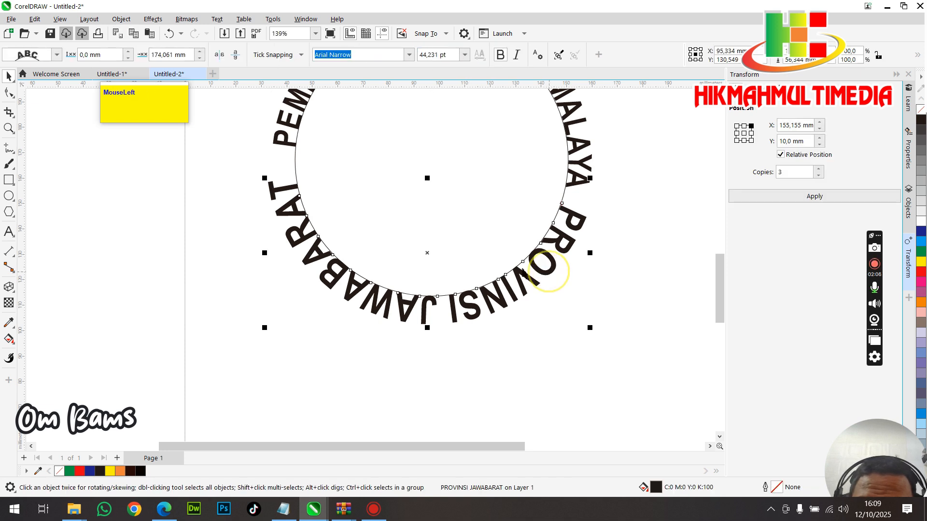
pyautogui.moveTo(437, 56); pyautogui.dragTo(380, 68)
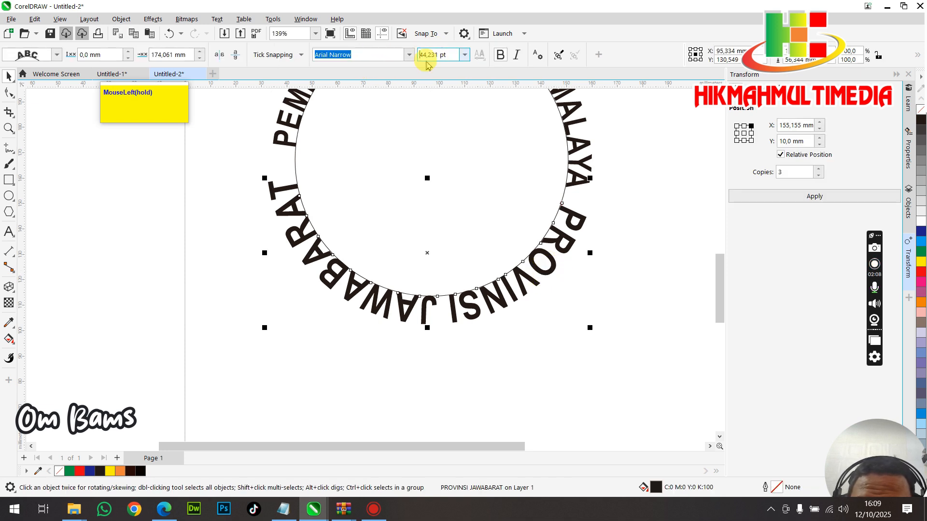
pyautogui.moveTo(439, 57); pyautogui.dragTo(405, 60)
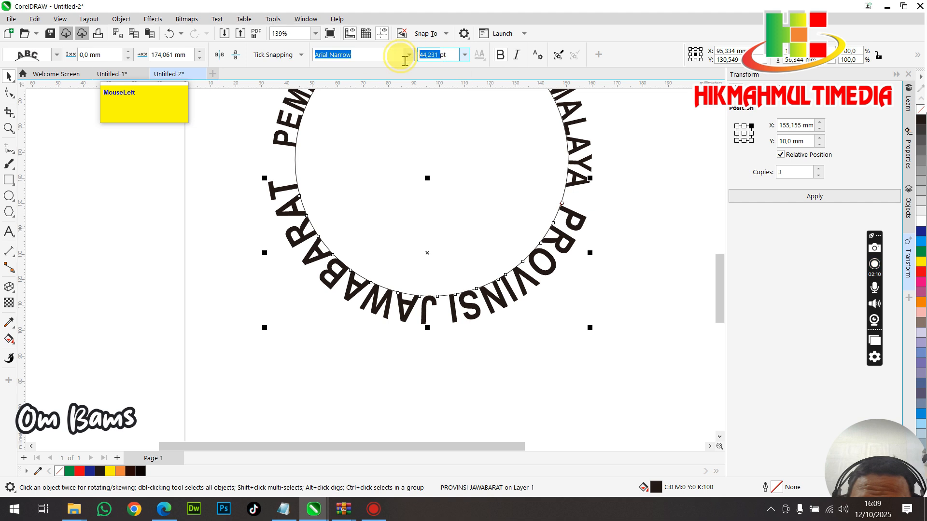
pyautogui.write('36')
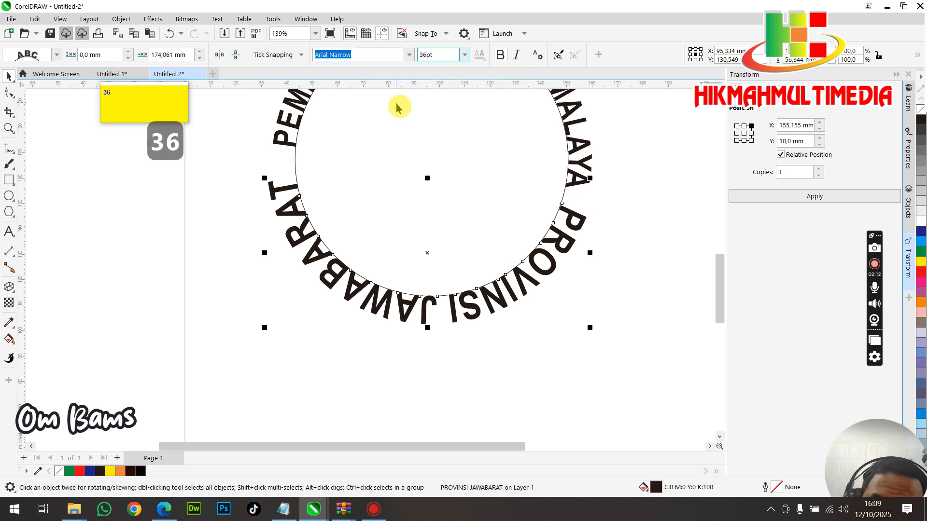
pyautogui.press('Return')
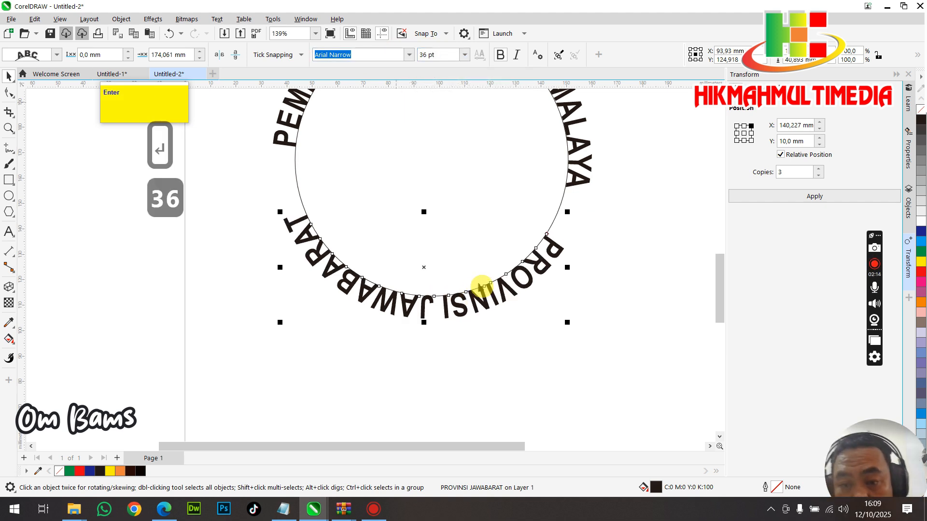
# - Mirror the "PROVINSI JAWABARAT" text on the circle both horizontally and vertically so it reads upright
pyautogui.scroll(-2, 480, 286)
pyautogui.click(457, 331)
pyautogui.scroll(1, 502, 281)
pyautogui.click(495, 287)
pyautogui.scroll(-1, 494, 288)
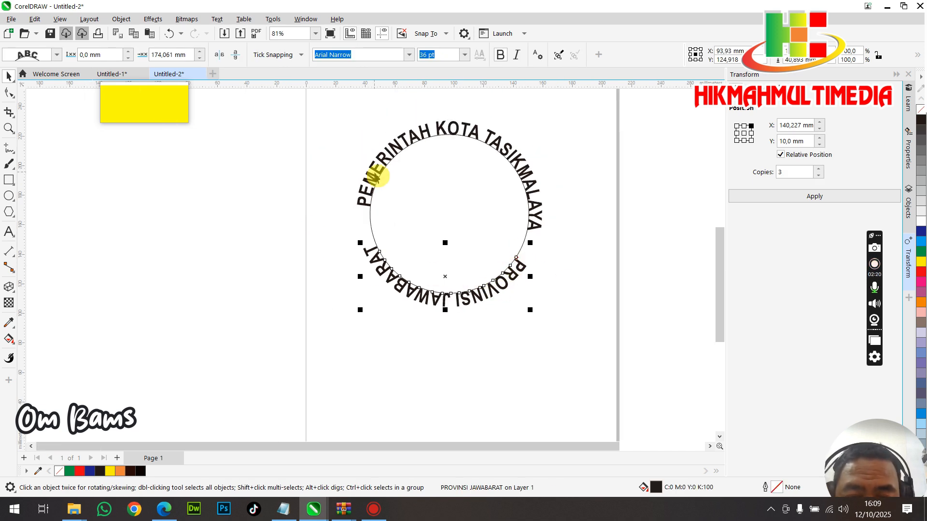
pyautogui.scroll(1, 506, 295)
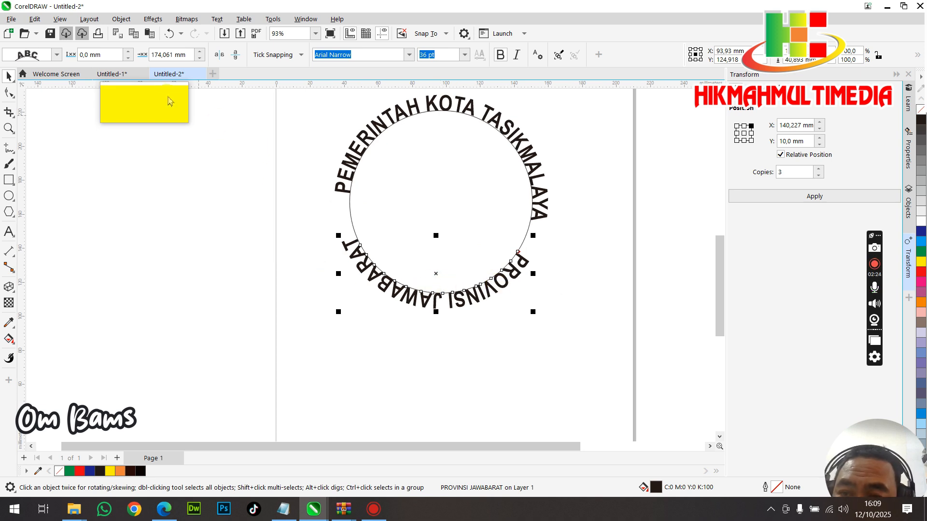
pyautogui.click(224, 60)
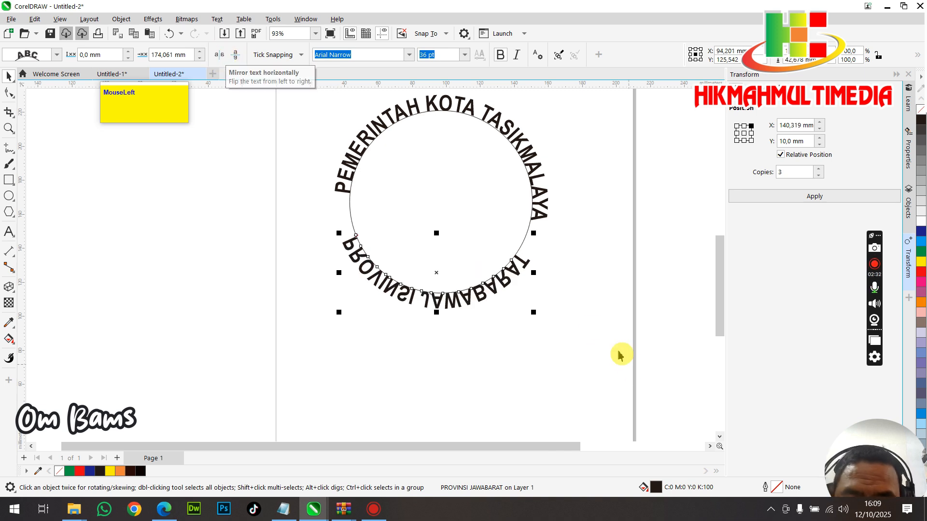
pyautogui.scroll(2, 485, 282)
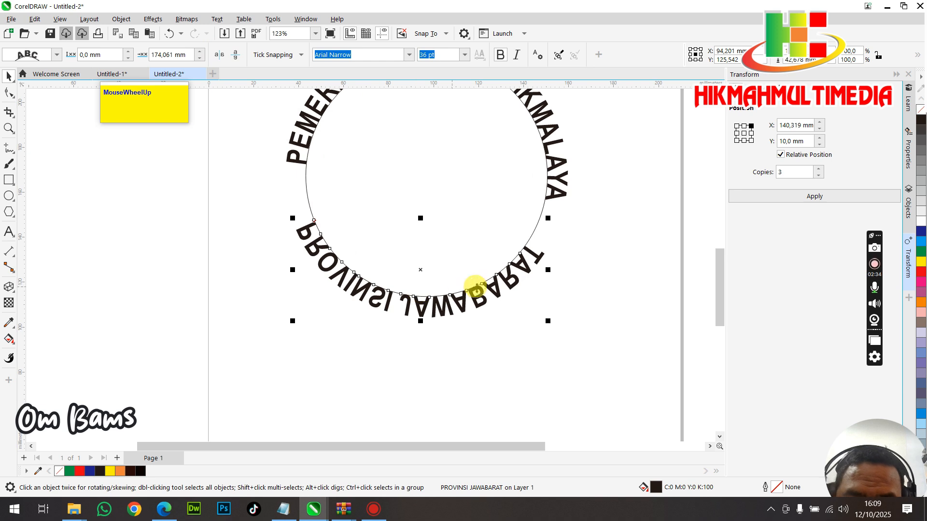
pyautogui.click(235, 56)
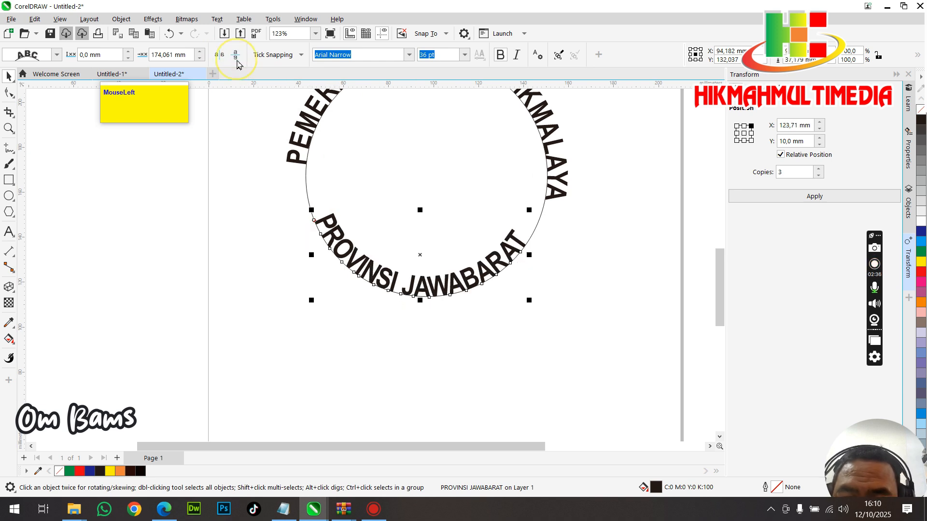
# - Move the "PROVINSI JAWABARAT" text outside the circle at a distance of 10 mm from the path, with an offset of about 210 mm
pyautogui.scroll(1, 300, 232)
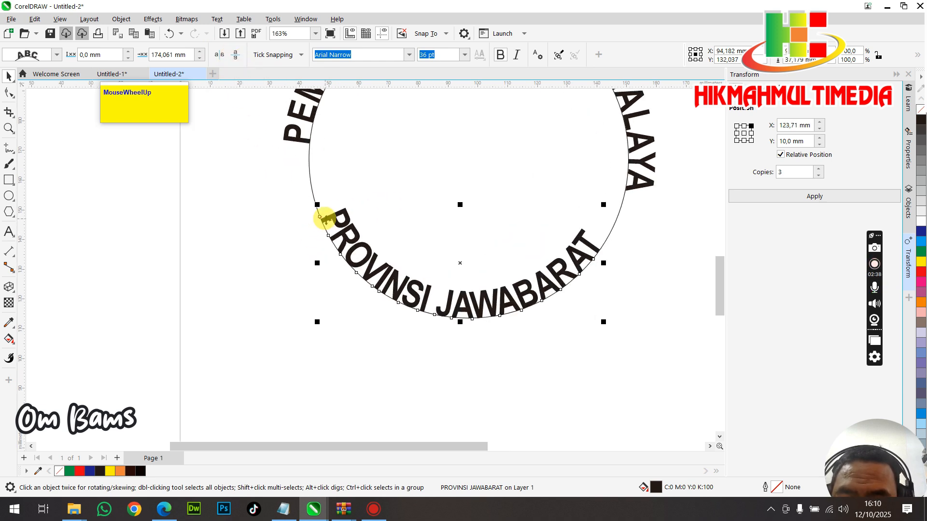
pyautogui.scroll(7, 324, 218)
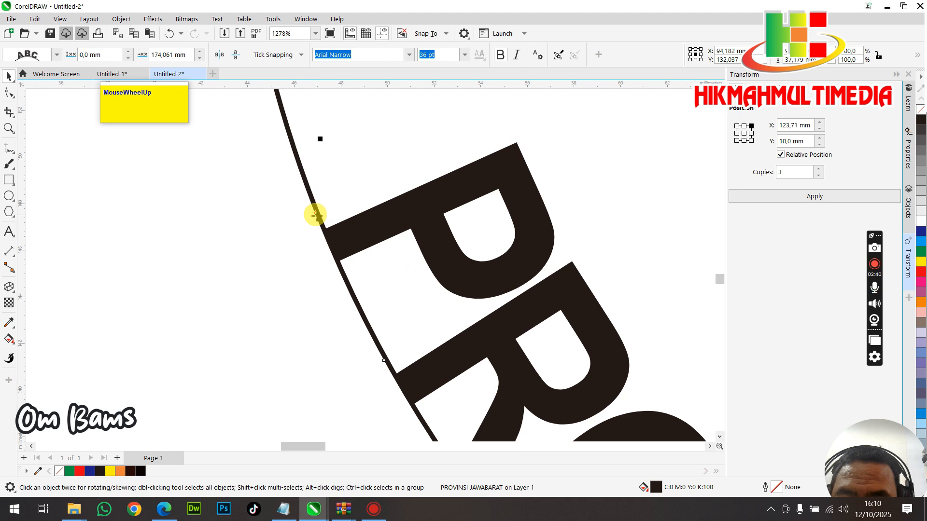
pyautogui.scroll(-5, 316, 215)
pyautogui.click(286, 230)
pyautogui.moveTo(287, 230); pyautogui.dragTo(280, 269)
pyautogui.scroll(-2, 335, 215)
pyautogui.scroll(-2, 467, 321)
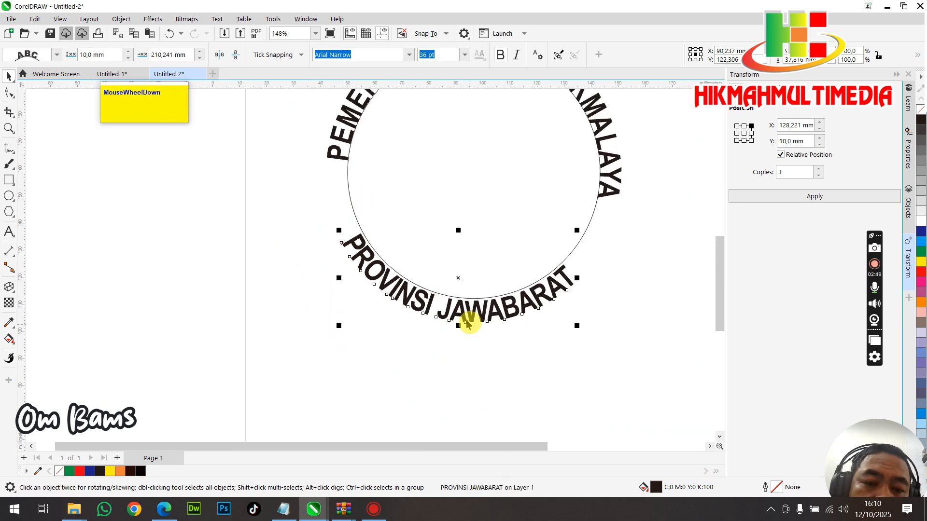
pyautogui.scroll(1, 490, 261)
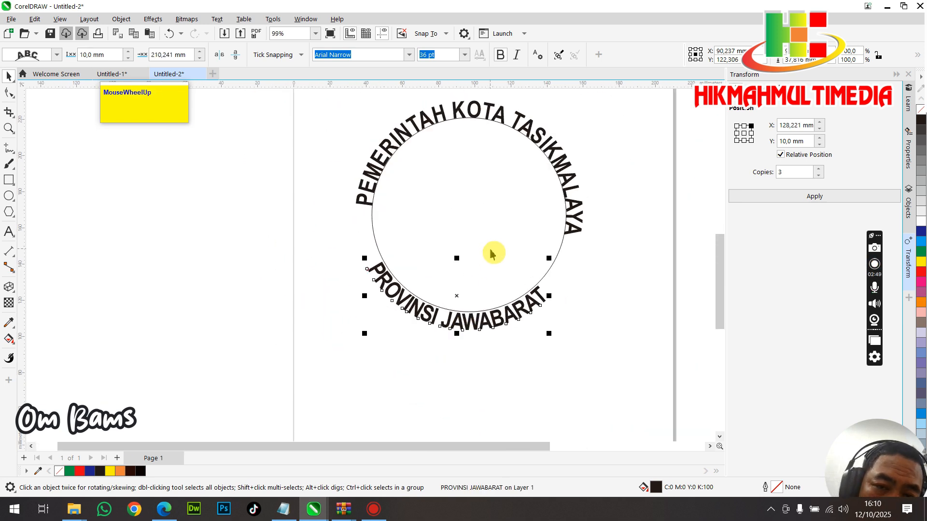
# - Shift the "PEMERINTAH KOTA TASIKMALAYA" text along the circle to an offset of about 0.2 mm, centring it over the upper arc
pyautogui.click(368, 207)
pyautogui.click(362, 201)
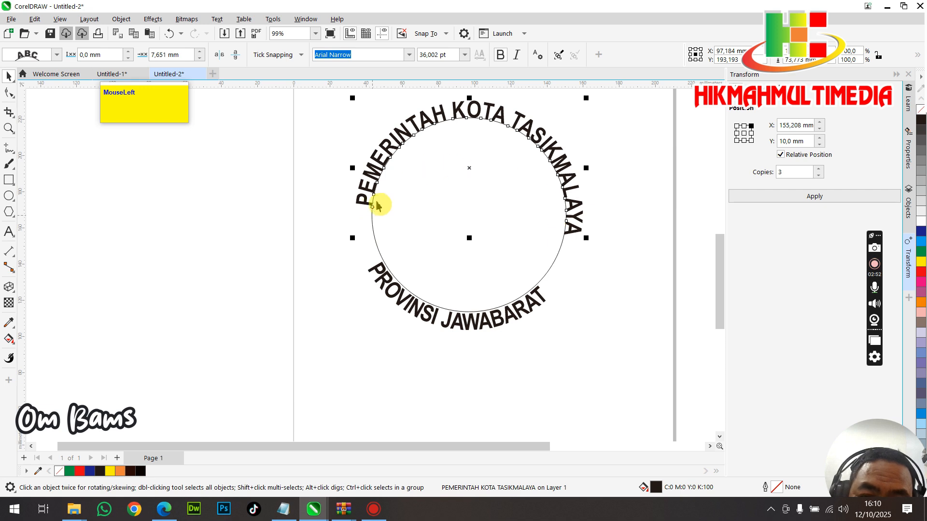
pyautogui.moveTo(372, 209); pyautogui.dragTo(372, 220)
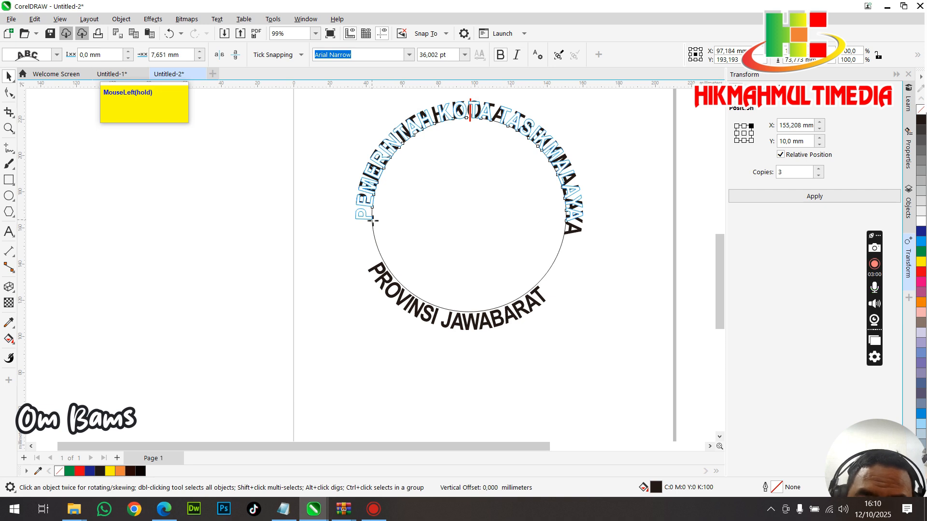
pyautogui.moveTo(372, 220); pyautogui.dragTo(373, 220)
pyautogui.scroll(-1, 445, 95)
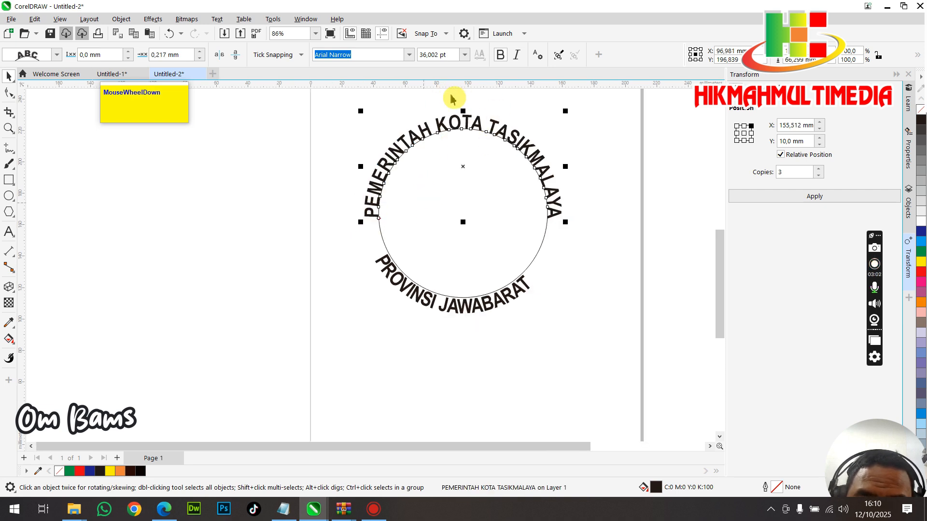
# - Move the "PROVINSI JAWABARAT" text along the lower arc to an offset of about 197 mm, at about 9.2 mm from the path
pyautogui.click(429, 303)
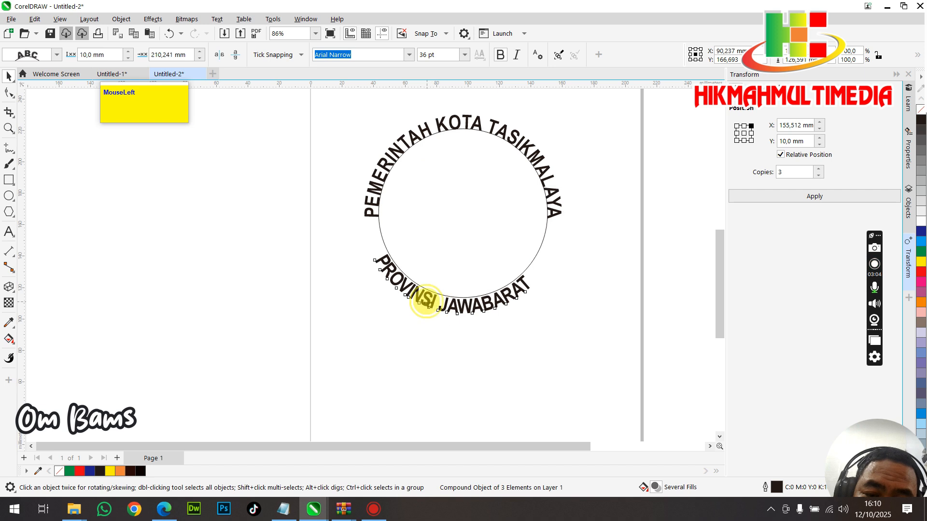
pyautogui.click(376, 278)
pyautogui.moveTo(374, 262); pyautogui.dragTo(384, 276)
pyautogui.click(364, 304)
# - Widen the letter spacing of the "PROVINSI JAWABARAT" text with the Shape tool so it spreads over more of the lower arc
pyautogui.click(433, 303)
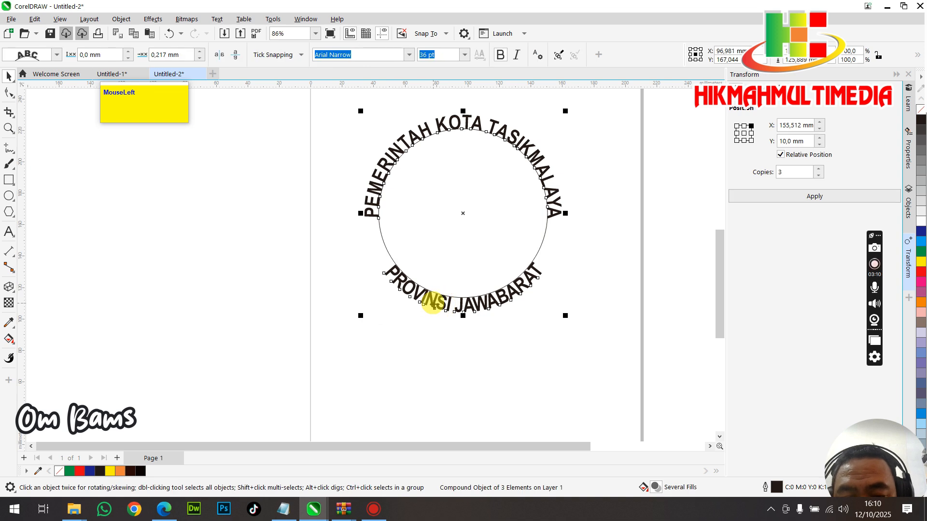
pyautogui.click(433, 303)
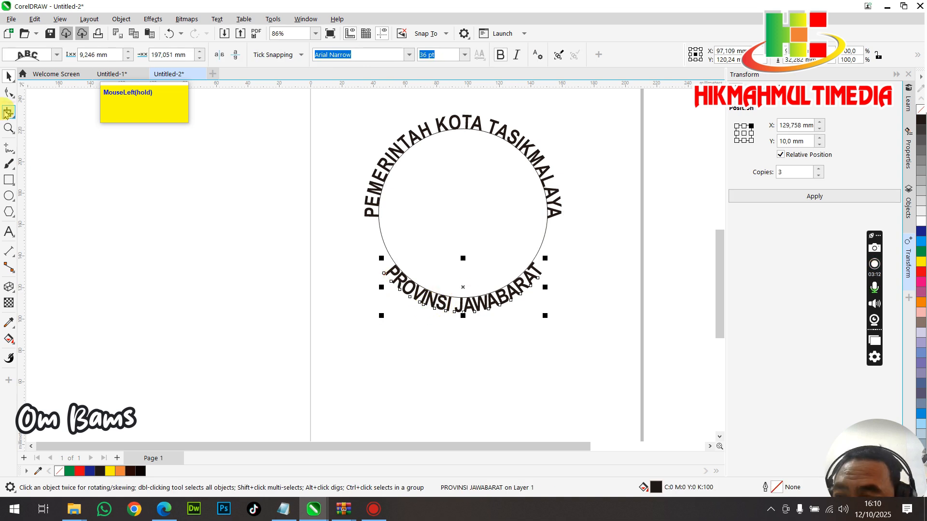
pyautogui.click(8, 94)
pyautogui.moveTo(544, 317); pyautogui.dragTo(563, 320)
# - Slightly widen the letter spacing of the "PEMERINTAH KOTA TASIKMALAYA" text with the Shape tool
pyautogui.click(558, 215)
pyautogui.moveTo(567, 225); pyautogui.dragTo(569, 228)
pyautogui.click(8, 81)
# - Review both text lines around the circle and locate the Fit Text to Path command used for them
pyautogui.scroll(-5, 283, 209)
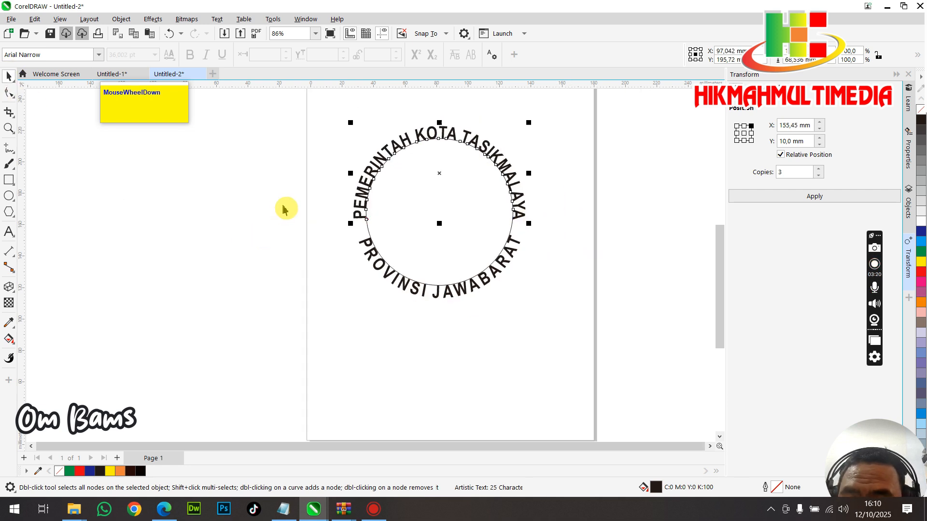
pyautogui.click(270, 253)
pyautogui.scroll(1, 400, 210)
pyautogui.click(338, 230)
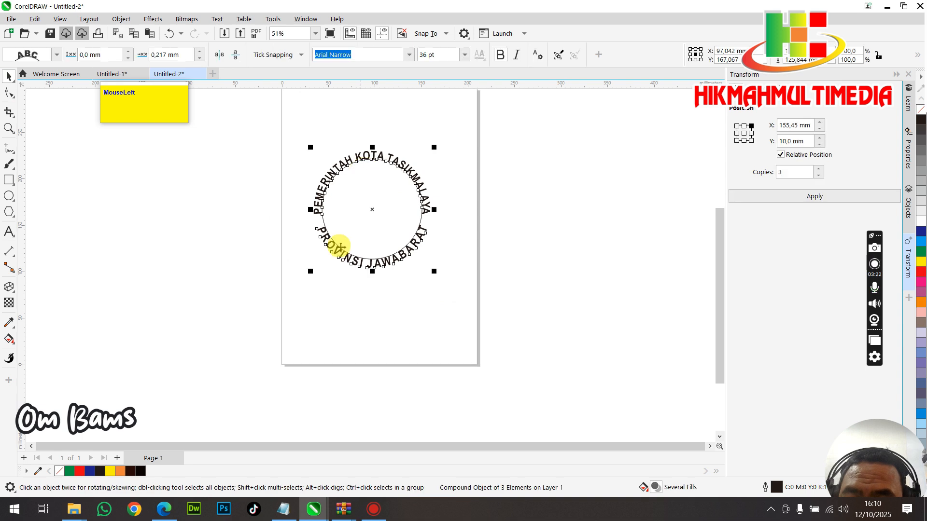
pyautogui.scroll(-3, 251, 256)
pyautogui.click(362, 211)
pyautogui.scroll(1, 371, 215)
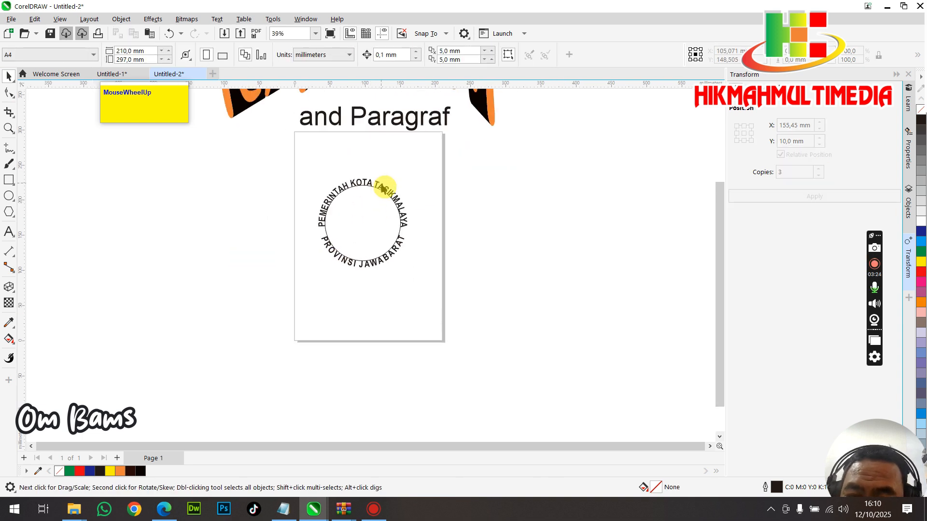
pyautogui.click(382, 185)
pyautogui.keyDown('ctrl'); pyautogui.click(381, 185); pyautogui.keyUp('ctrl')
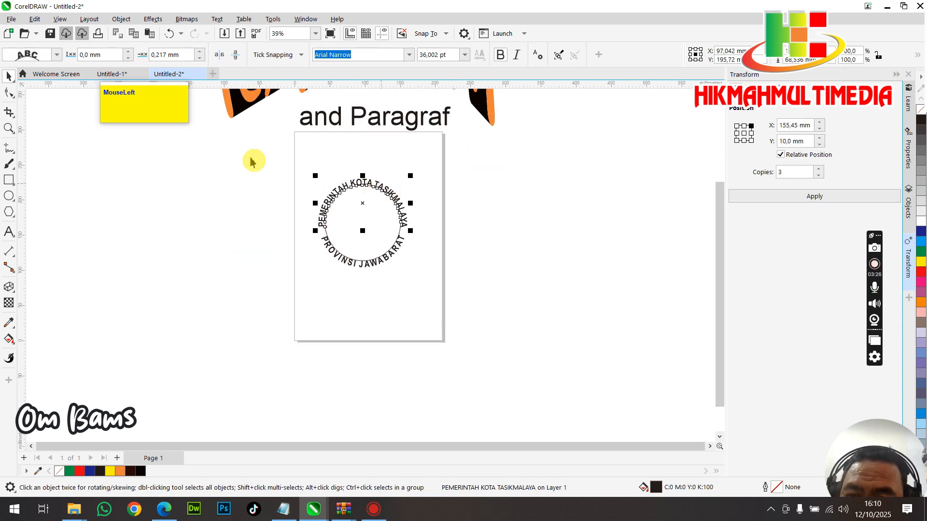
pyautogui.click(217, 20)
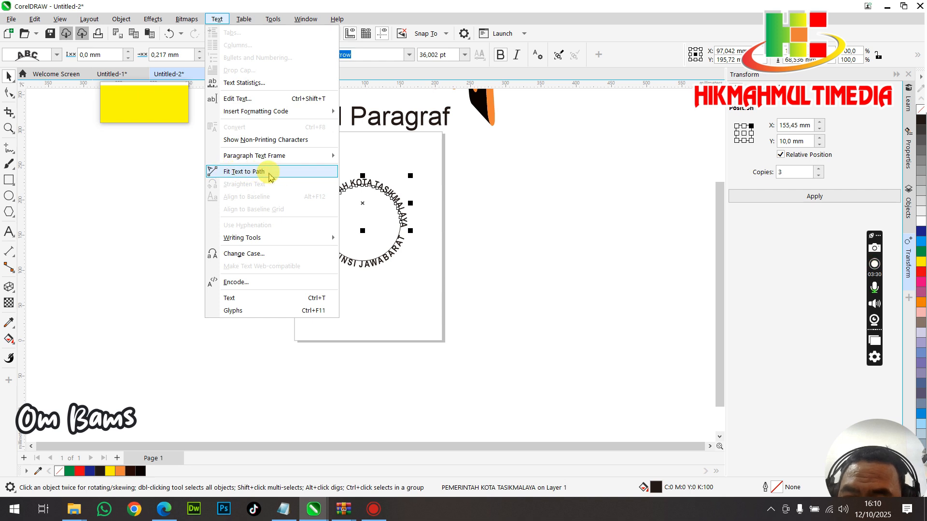
pyautogui.click(166, 209)
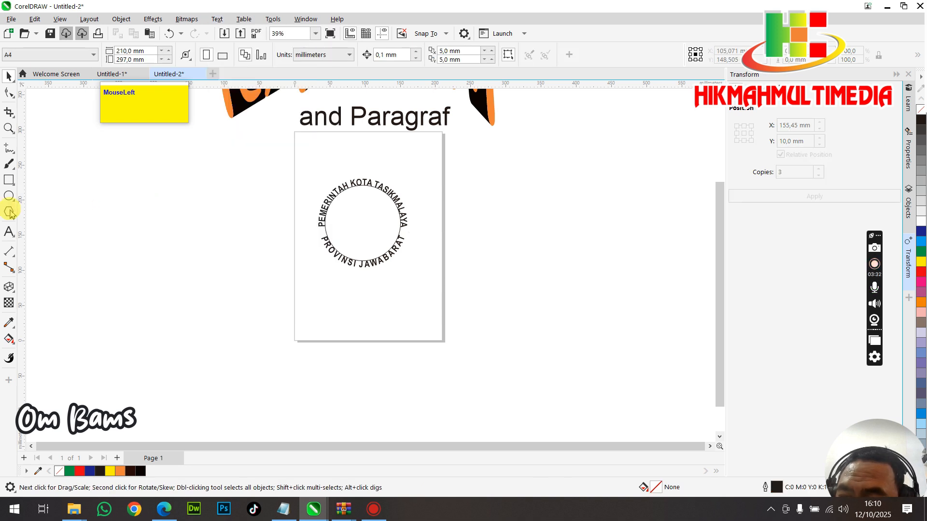
# - Draw three overlapping ellipses in a row below the circle, spanning about 578 mm in total
pyautogui.click(8, 196)
pyautogui.moveTo(318, 389); pyautogui.dragTo(391, 398)
pyautogui.moveTo(369, 306); pyautogui.dragTo(521, 407)
pyautogui.moveTo(485, 311); pyautogui.dragTo(647, 407)
pyautogui.rightClick(642, 403)
# - Select the three overlapping ellipses and weld them into a single cloud-like outline
pyautogui.click(9, 77)
pyautogui.scroll(-2, 217, 234)
pyautogui.moveTo(173, 263); pyautogui.dragTo(605, 383)
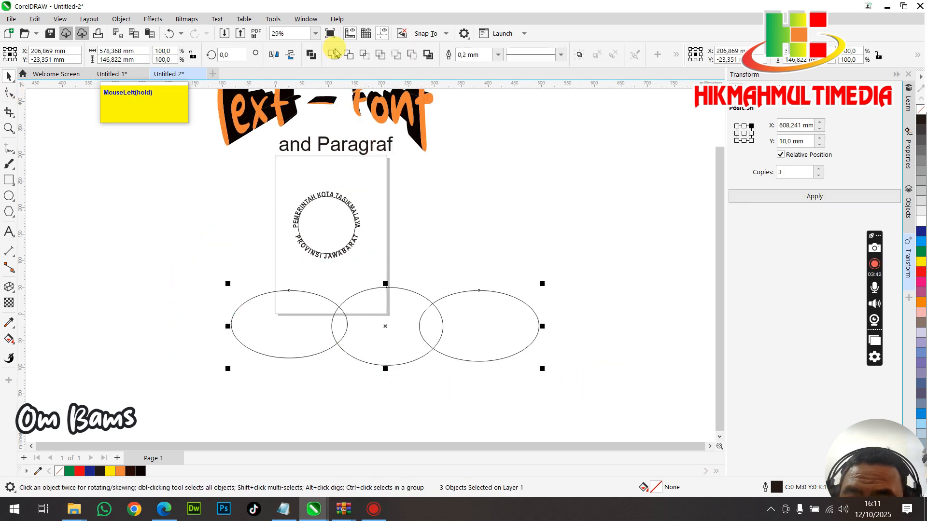
pyautogui.press('t')
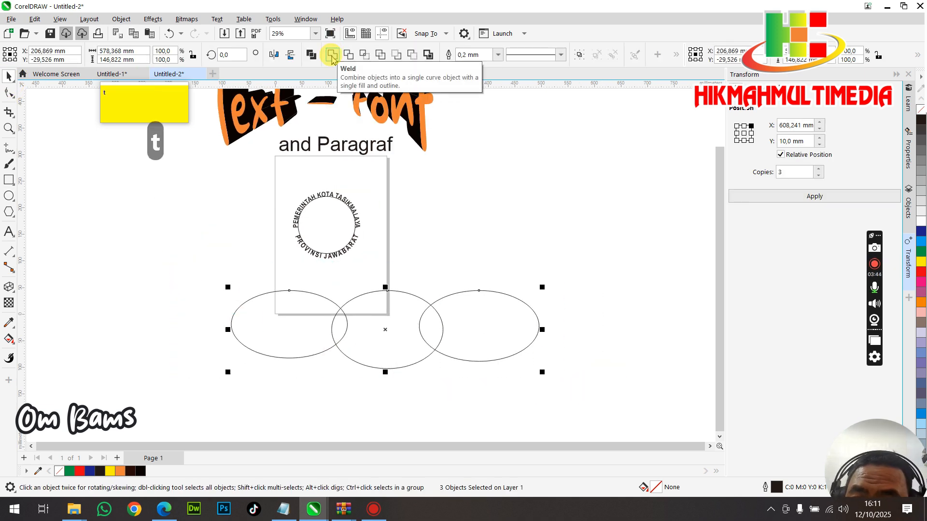
pyautogui.click(332, 55)
pyautogui.scroll(1, 388, 345)
pyautogui.click(257, 262)
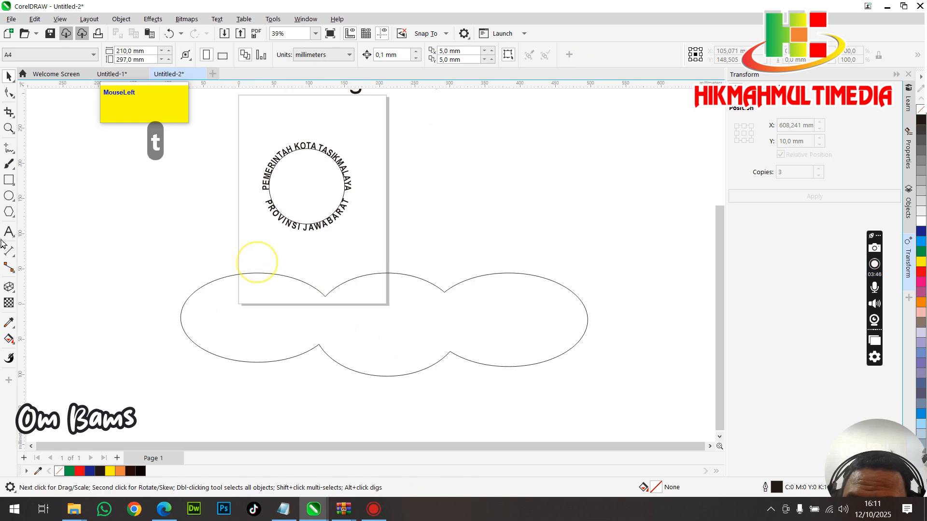
# - Add the artistic text "pemerintah kota tasikmalaya provinsi jawabarat" above the welded shape
pyautogui.click(9, 231)
pyautogui.click(133, 261)
pyautogui.write('pemerint')
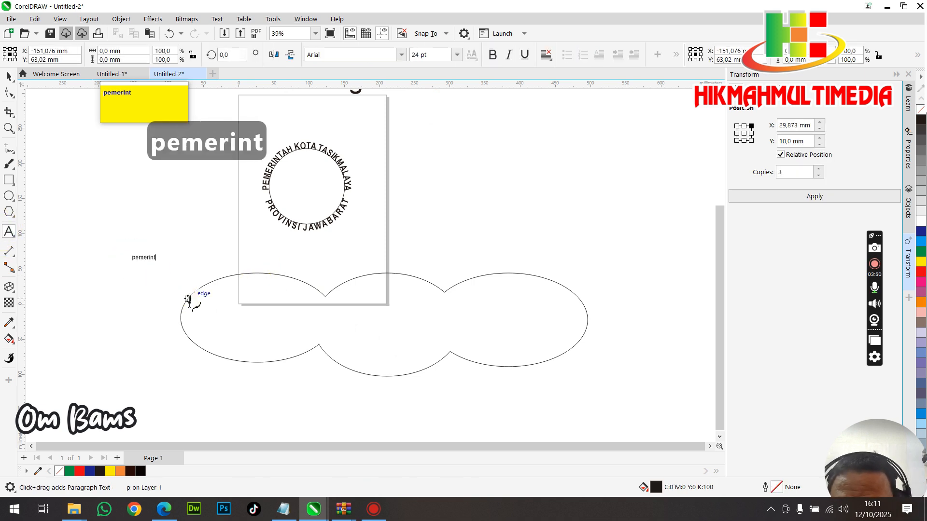
pyautogui.write('ah kota tasikmalata')
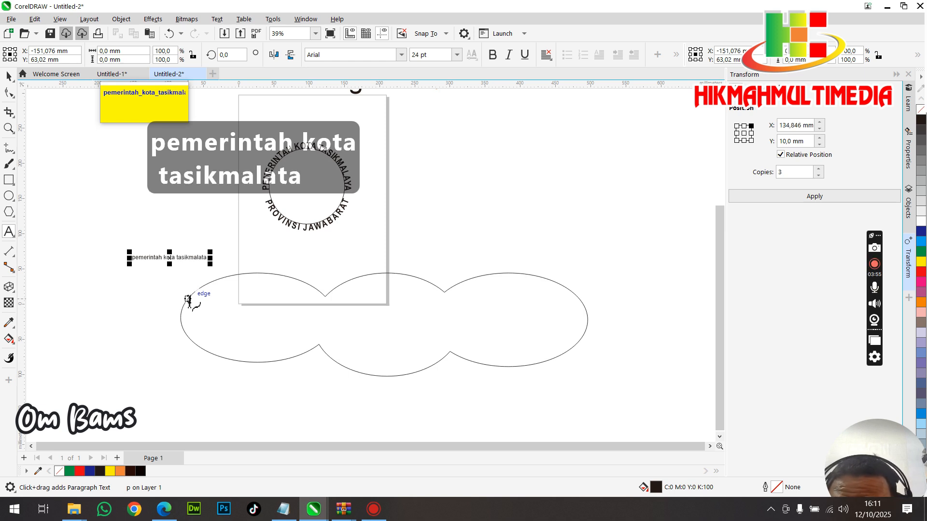
pyautogui.press('Num_Lock')
pyautogui.press('Num_Lock')
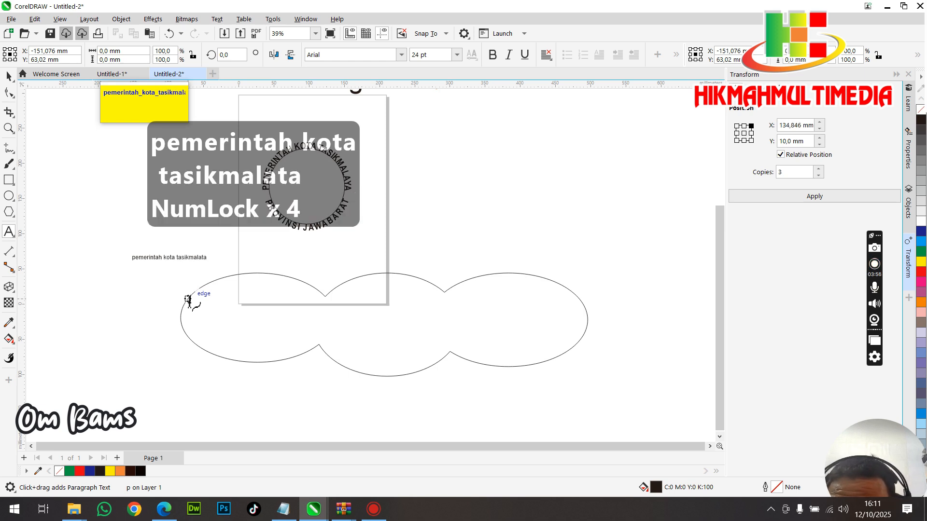
pyautogui.press('BackSpace')
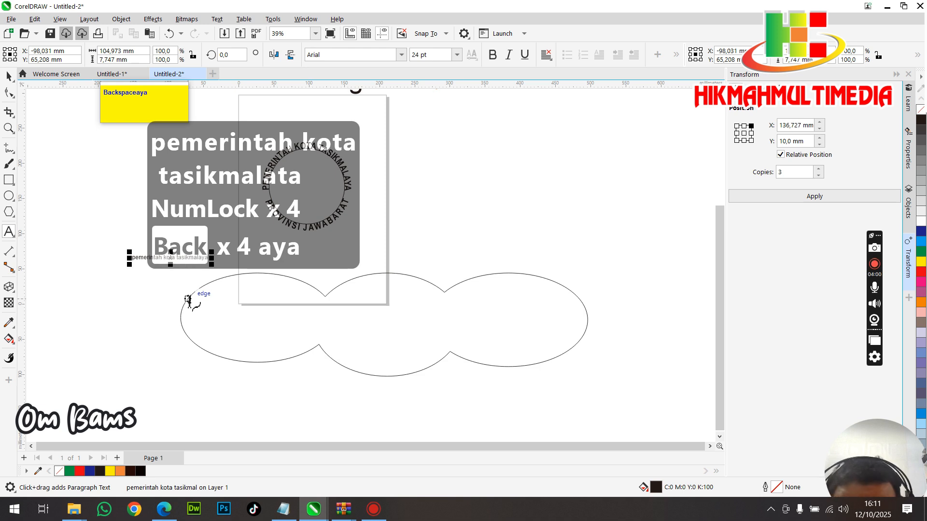
pyautogui.write('provinsi')
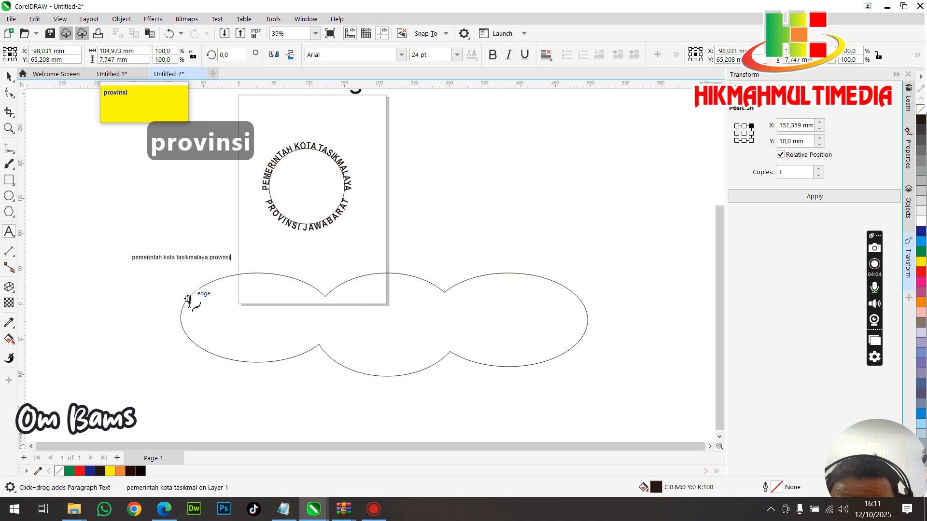
pyautogui.write(' jawabarat')
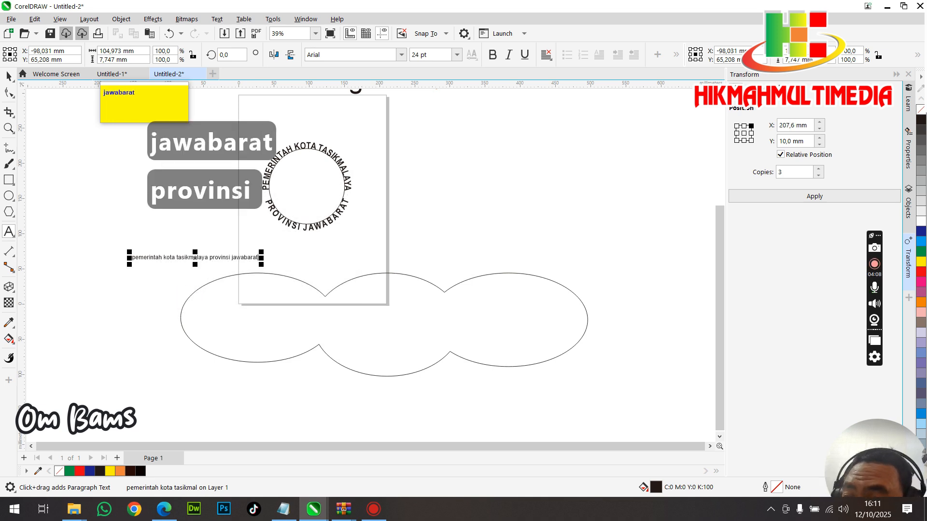
pyautogui.hotkey('ctrl', 'space')
# - Change the case of the new text line to UPPERCASE
pyautogui.click(216, 19)
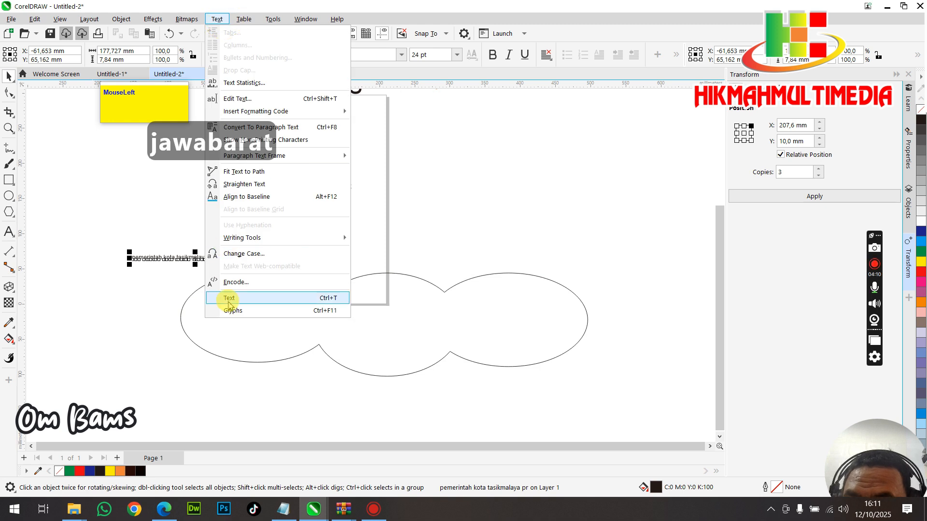
pyautogui.click(242, 254)
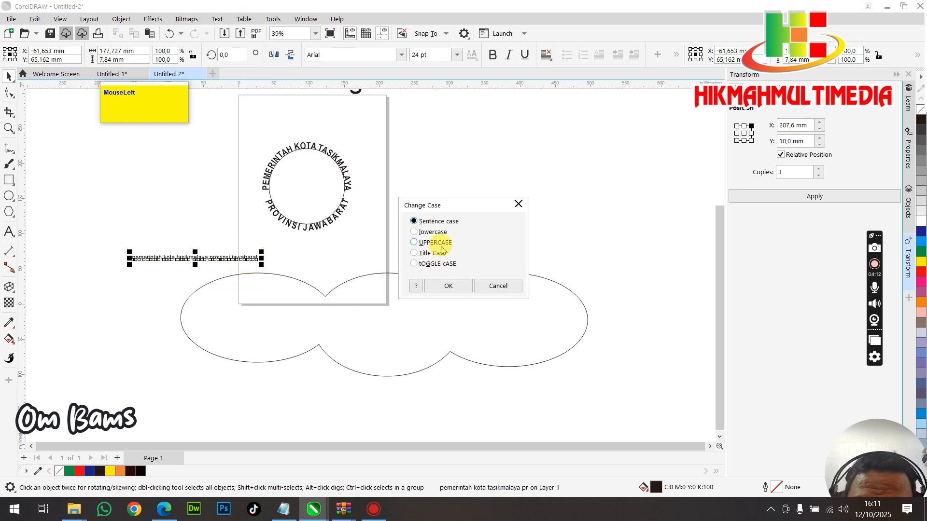
pyautogui.click(449, 285)
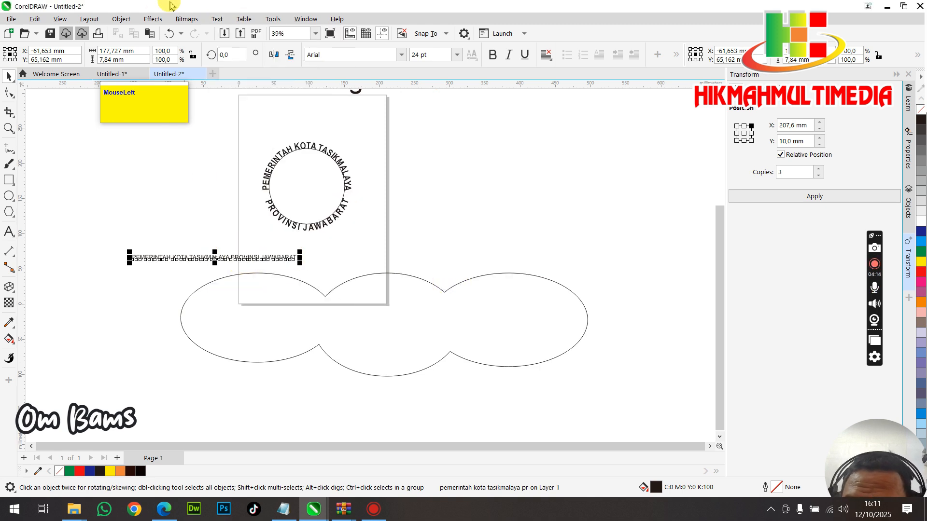
# - Fit the uppercase text line to the upper edge of the welded shape
pyautogui.click(217, 19)
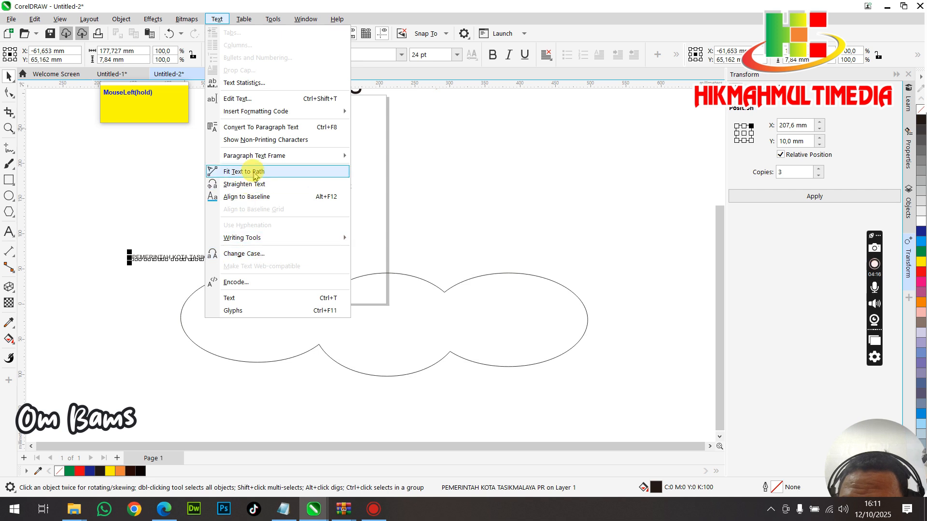
pyautogui.click(247, 171)
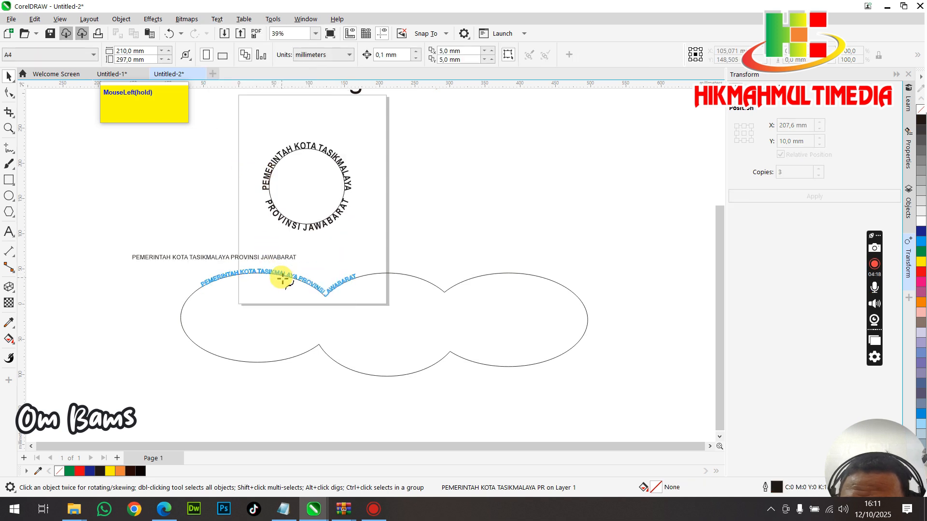
pyautogui.click(323, 290)
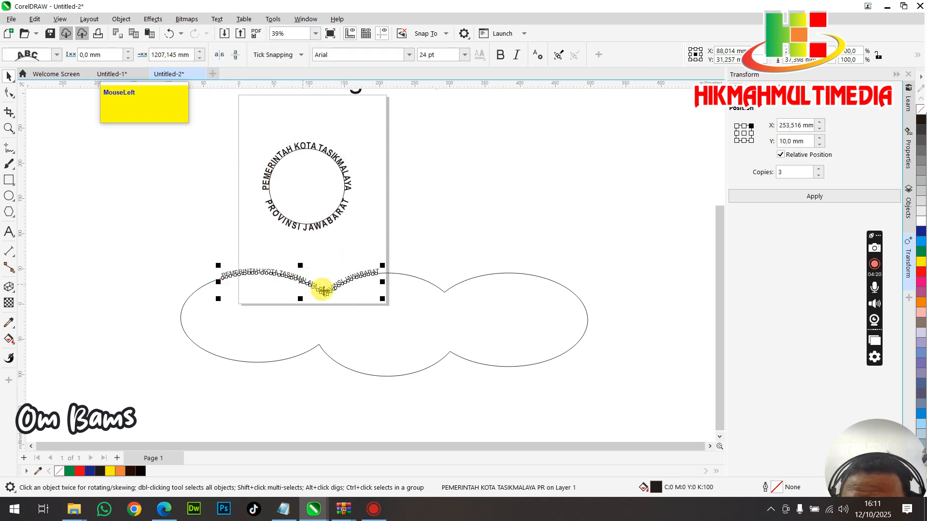
# - Enlarge the fitted text to about 40.75 pt and shift it along the welded outline to an offset of about 1291 mm
pyautogui.moveTo(385, 264); pyautogui.dragTo(555, 246)
pyautogui.scroll(1, 182, 325)
pyautogui.moveTo(182, 312); pyautogui.dragTo(238, 268)
pyautogui.scroll(-4, 305, 228)
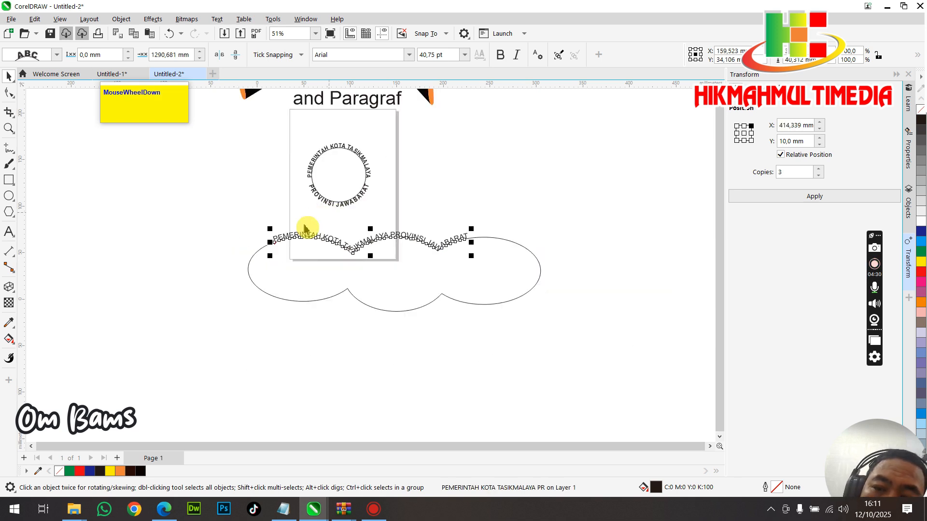
pyautogui.click(295, 336)
pyautogui.scroll(1, 379, 236)
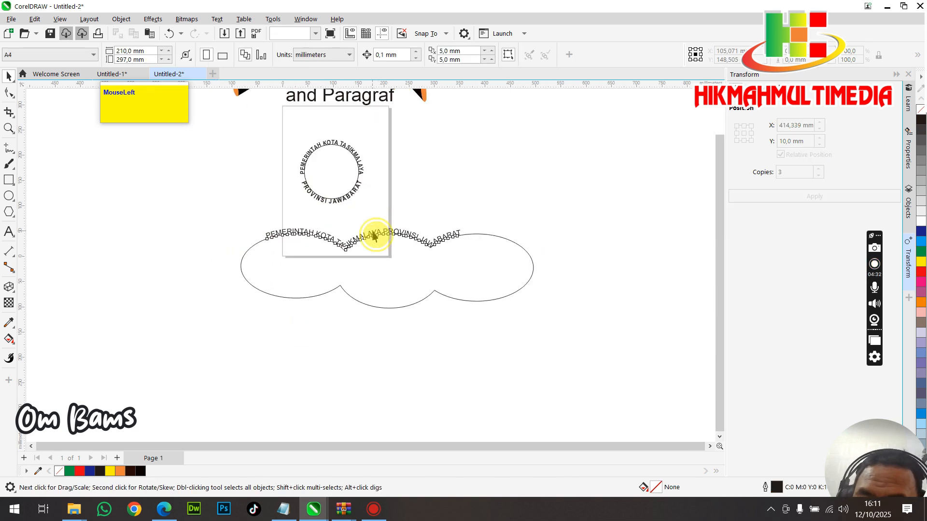
pyautogui.click(374, 234)
pyautogui.click(371, 231)
pyautogui.scroll(-3, 387, 312)
pyautogui.click(391, 314)
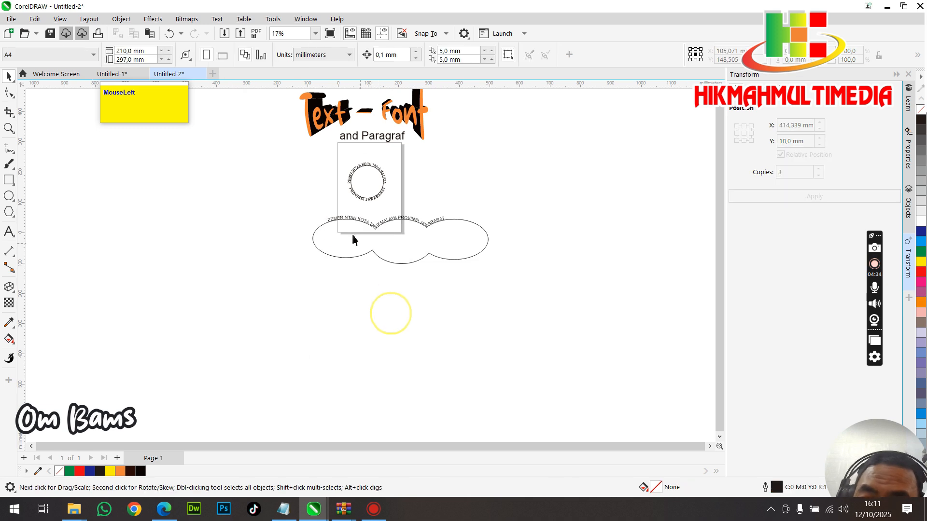
# - Draw a five-sided polygon about 314 mm wide and 312 mm high below the welded shape
pyautogui.scroll(2, 325, 228)
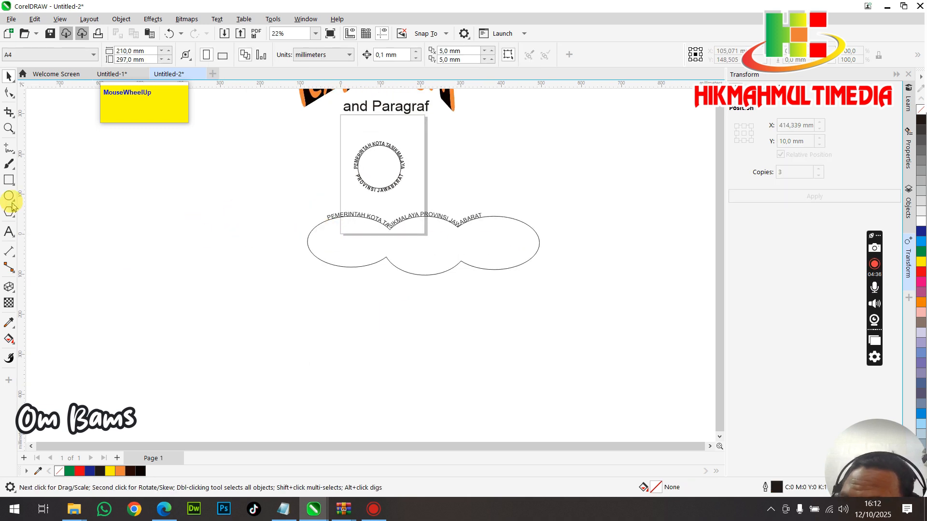
pyautogui.click(9, 212)
pyautogui.moveTo(280, 314); pyautogui.dragTo(409, 423)
pyautogui.click(8, 81)
pyautogui.click(260, 231)
pyautogui.scroll(-2, 431, 228)
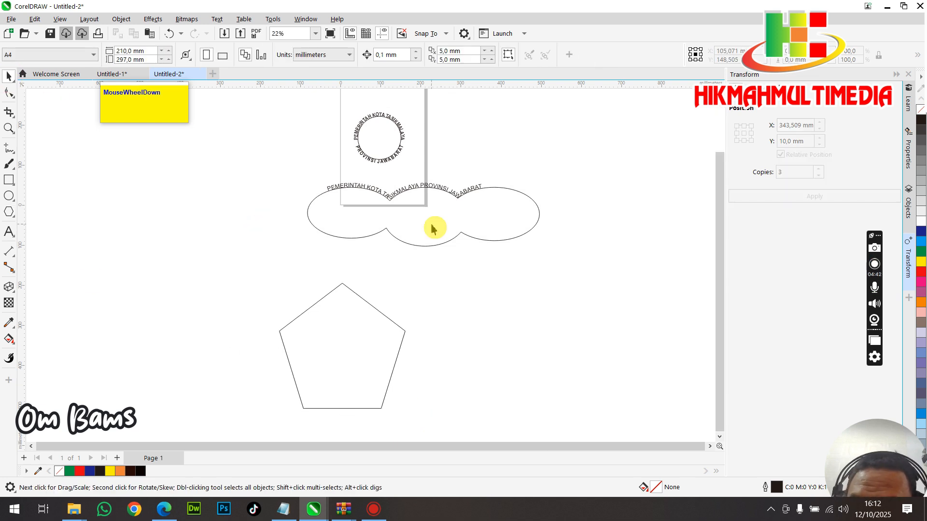
pyautogui.scroll(3, 388, 333)
# - Create a paragraph text frame inside the five-sided polygon with the Text tool
pyautogui.click(387, 332)
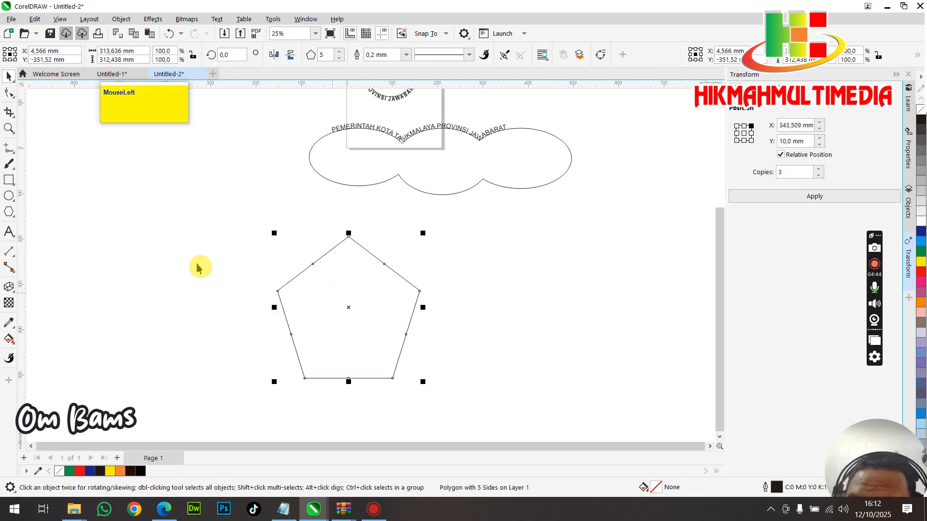
pyautogui.click(9, 234)
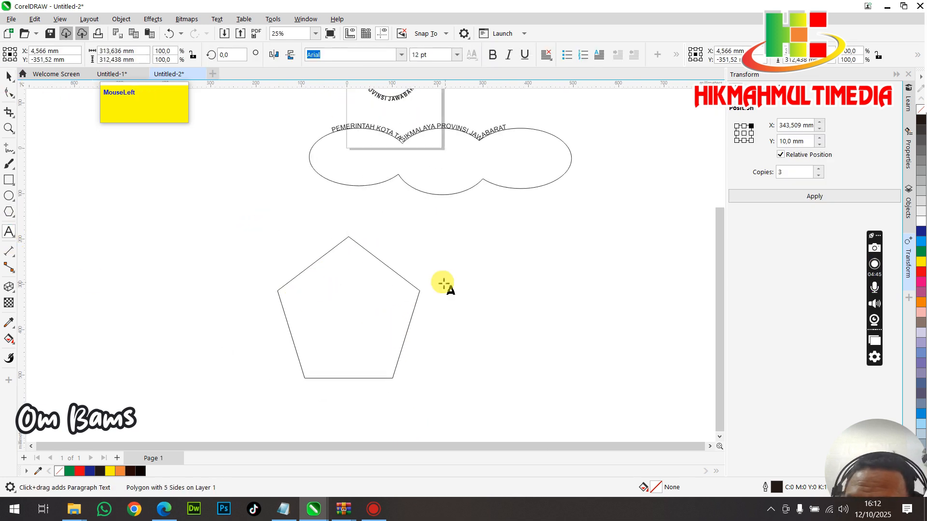
pyautogui.click(374, 258)
pyautogui.scroll(1, 365, 300)
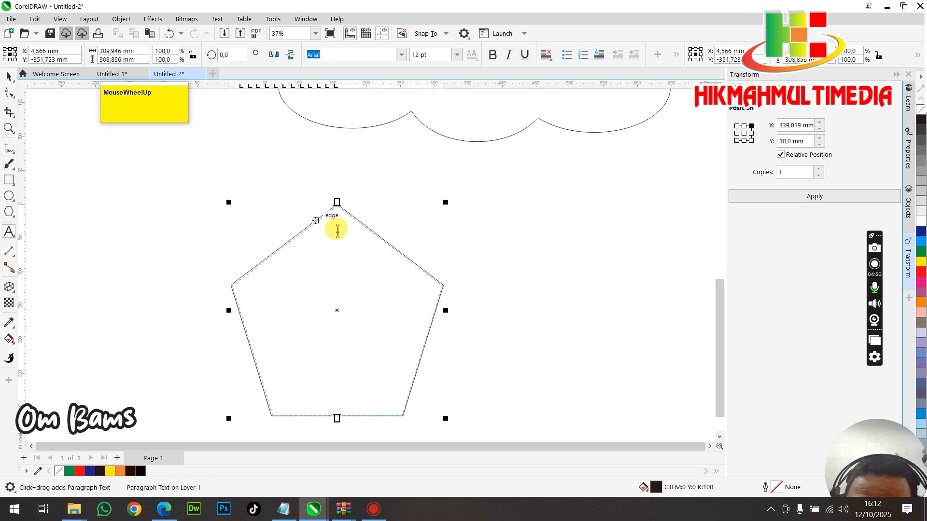
pyautogui.scroll(2, 337, 231)
pyautogui.scroll(-2, 362, 180)
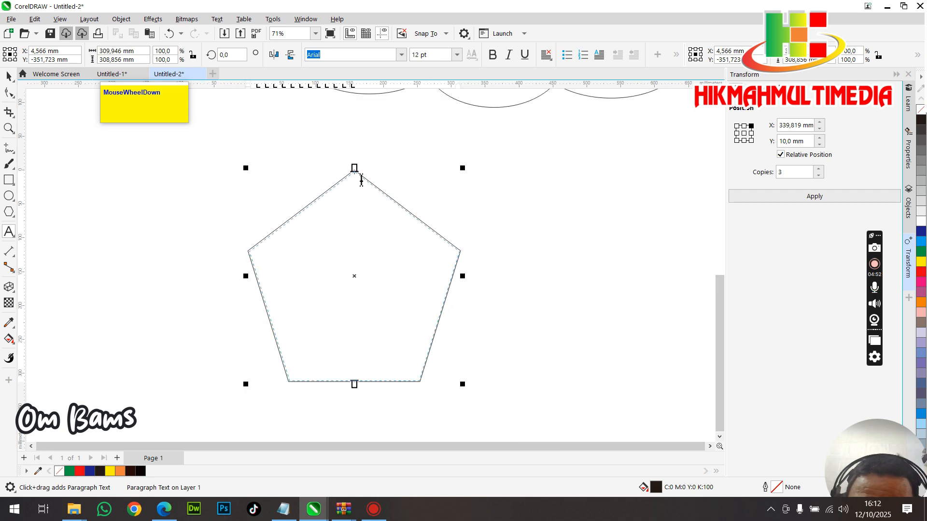
pyautogui.scroll(-3, 361, 180)
# - Switch to the Edge browser and search the web for "cara bikin anak" in the tab showing the carnac releases page
pyautogui.moveTo(284, 512)
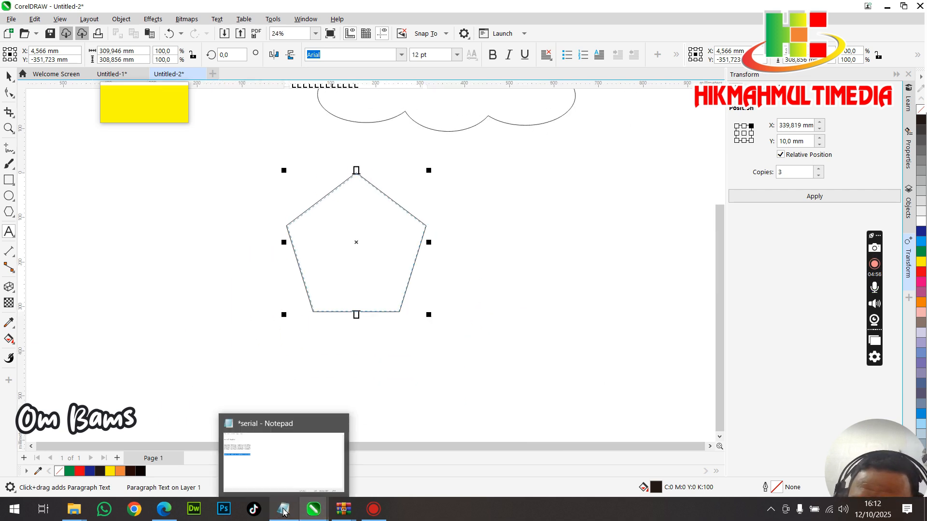
pyautogui.click(164, 509)
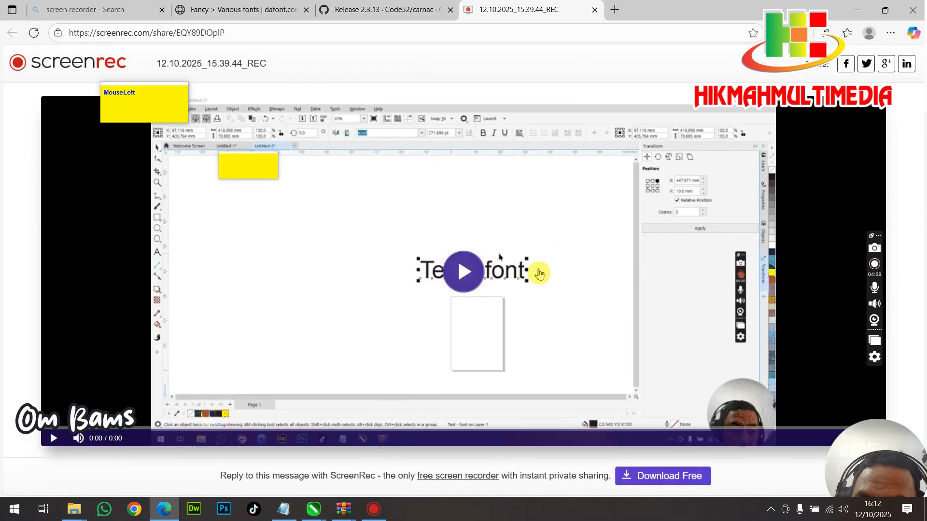
pyautogui.click(241, 9)
pyautogui.click(351, 10)
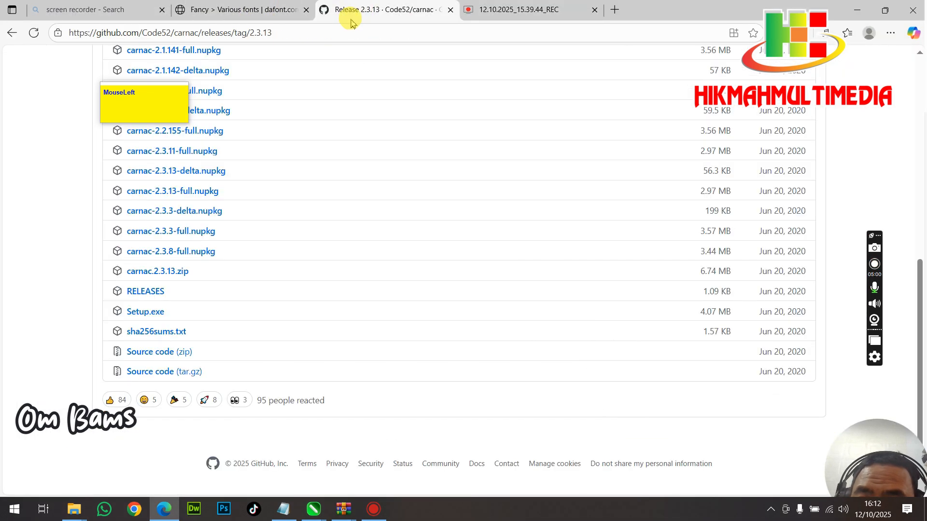
pyautogui.click(336, 32)
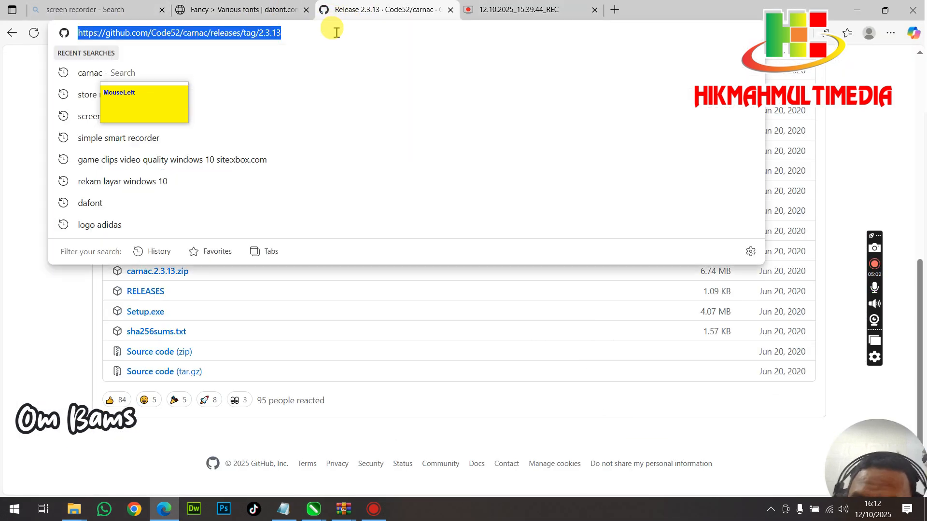
pyautogui.write('cara b')
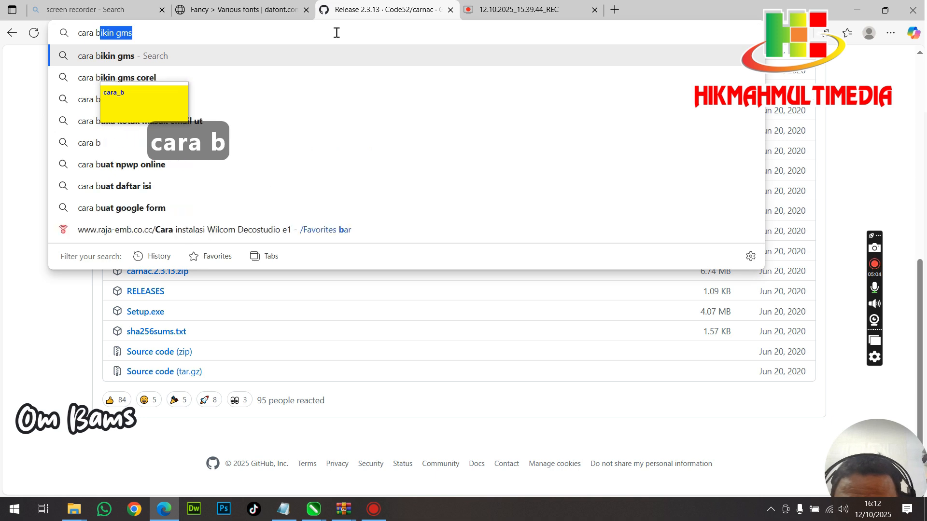
pyautogui.write('ikin anak')
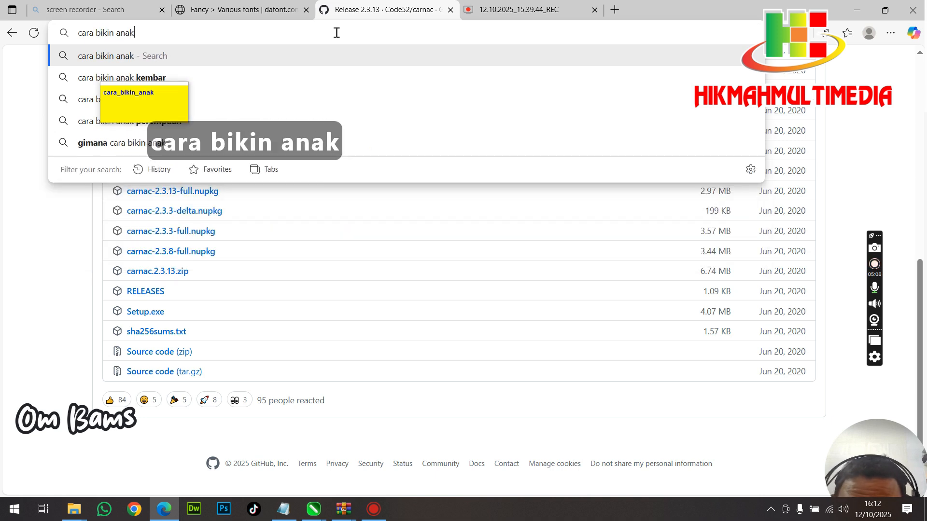
pyautogui.press('Return')
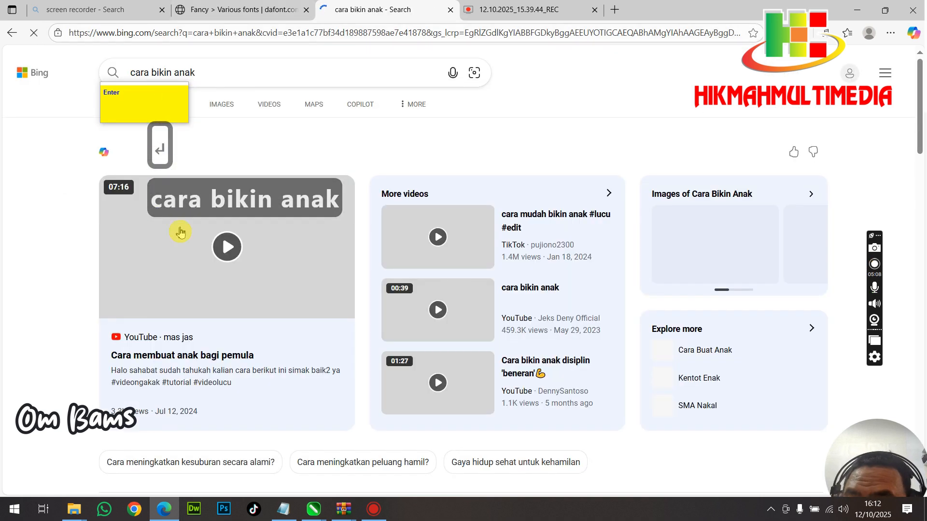
# - Open the Teknosional article and copy its section "Siklus Menstruasi dan Kemungkinan Kehamilan" through the paragraph ending "ingin menunda kehamilan."
pyautogui.scroll(-15, 291, 278)
pyautogui.scroll(6, 259, 213)
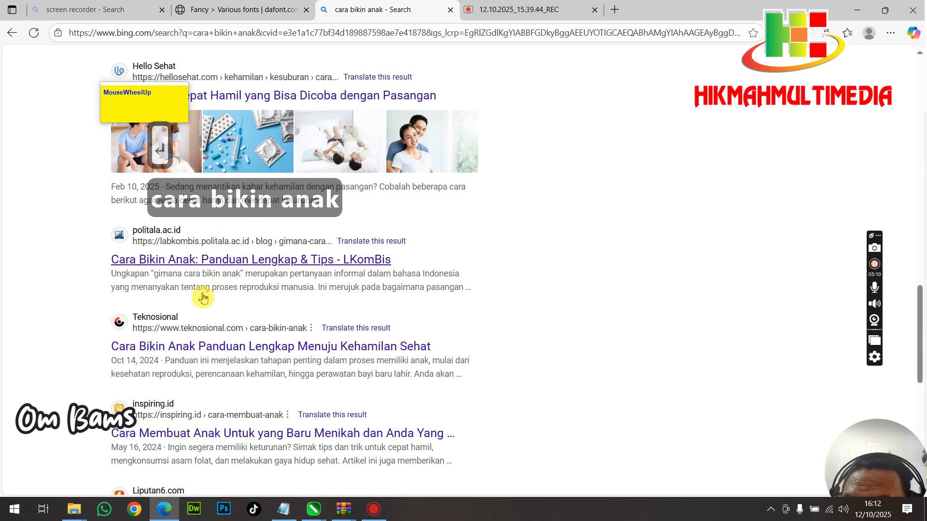
pyautogui.click(182, 356)
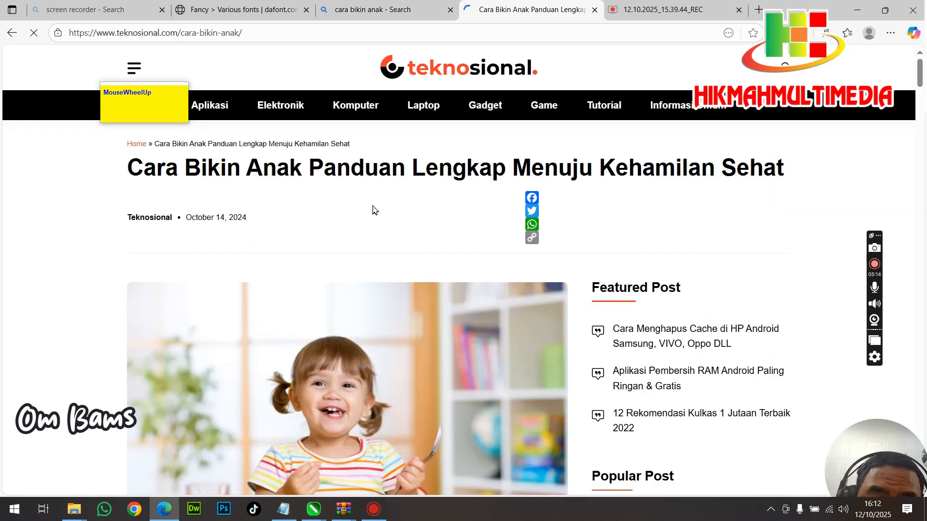
pyautogui.scroll(-6, 482, 280)
pyautogui.scroll(5, 467, 283)
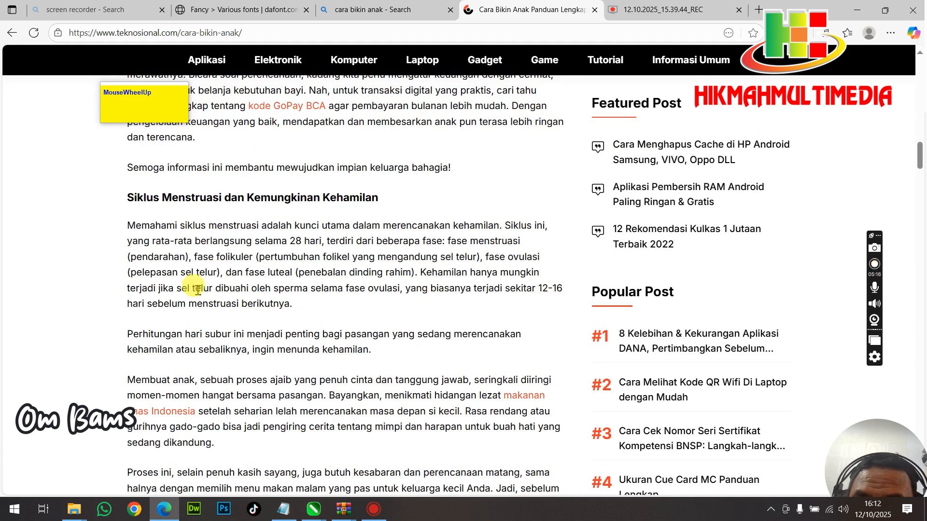
pyautogui.moveTo(128, 197); pyautogui.dragTo(382, 356)
pyautogui.hotkey('ctrl', 'c')
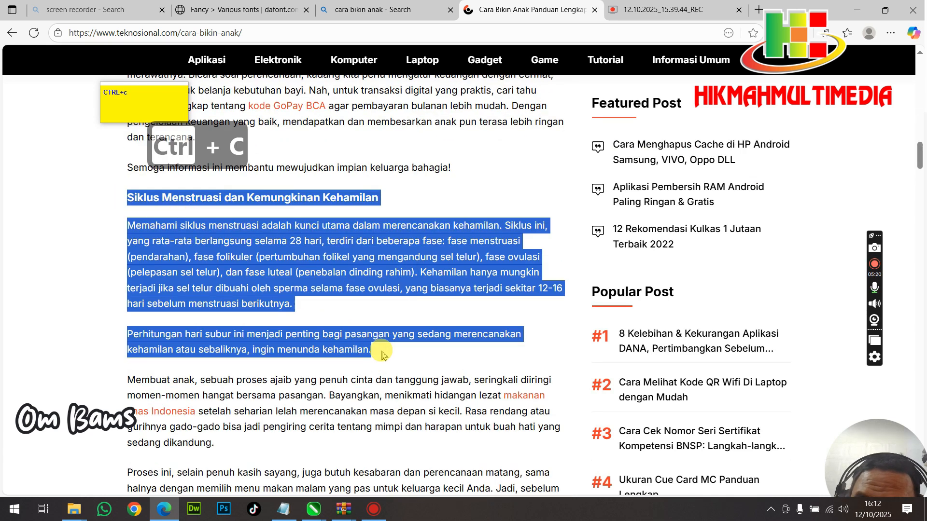
# - Return to CorelDRAW, paste the copied article section into the text frame inside the pentagon, and deselect it
pyautogui.click(857, 10)
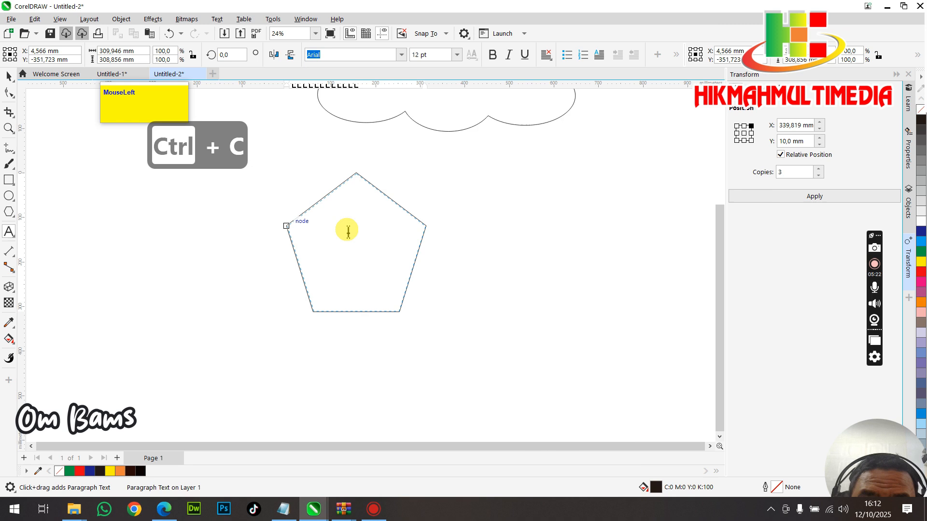
pyautogui.scroll(1, 359, 192)
pyautogui.click(362, 183)
pyautogui.hotkey('ctrl', 'v')
pyautogui.scroll(1, 359, 192)
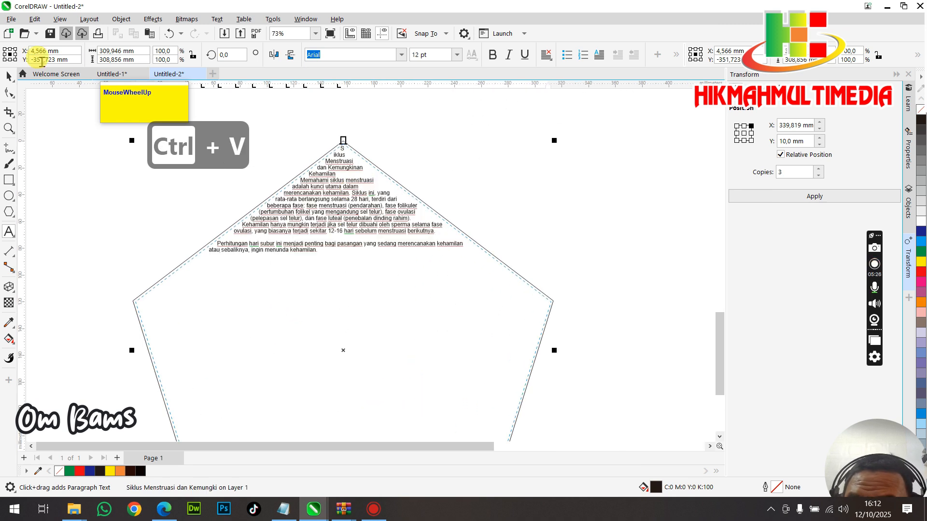
pyautogui.click(9, 77)
pyautogui.click(427, 190)
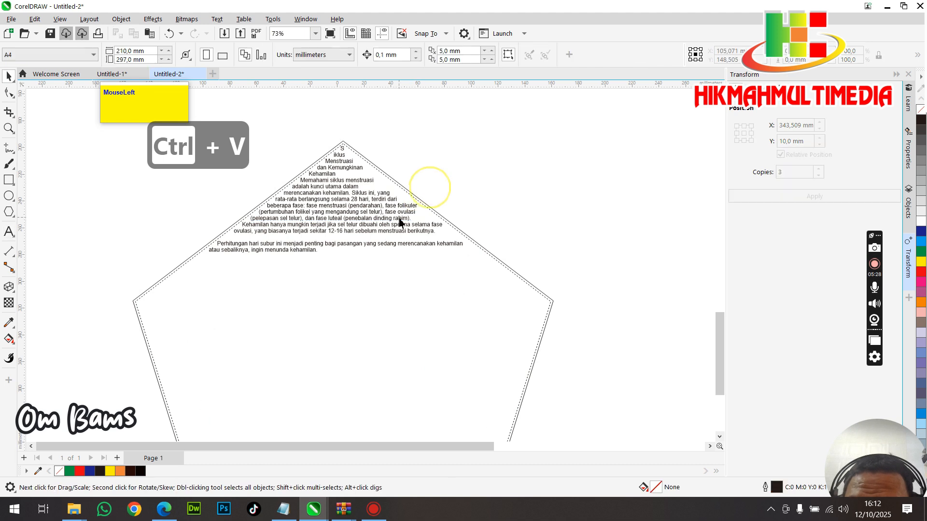
# - Open the paragraph text inside the pentagon for editing and select its last word, "kehamilan"
pyautogui.click(399, 221)
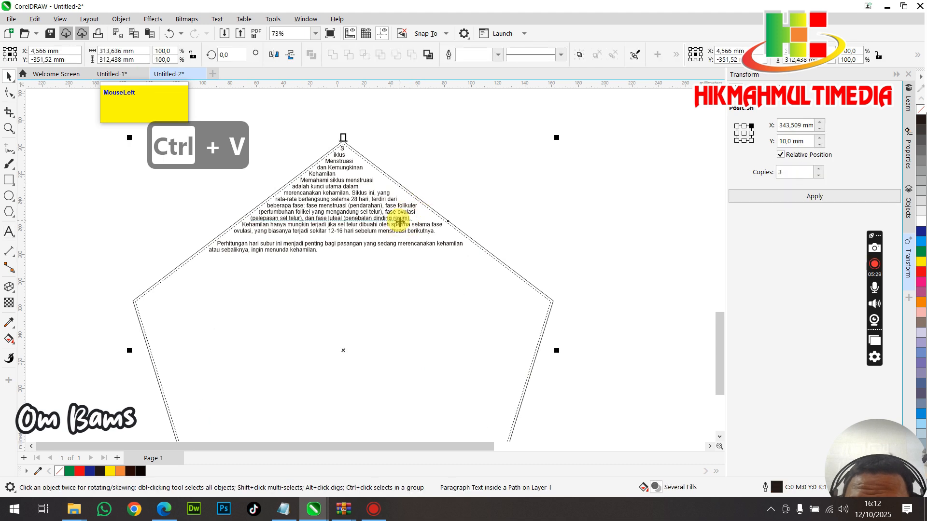
pyautogui.click(9, 232)
pyautogui.doubleClick(319, 251)
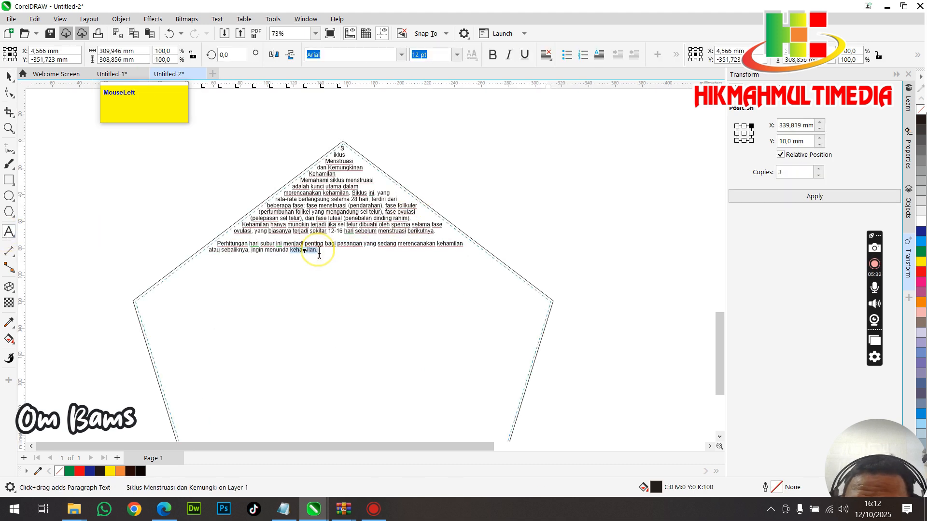
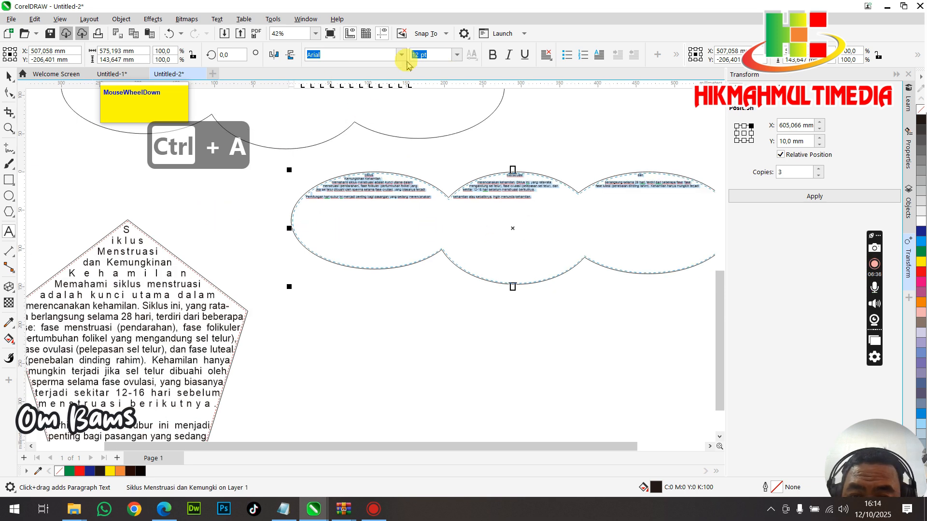
# - Set the font size of all the paragraph text inside the second welded shape to 24 pt and leave text editing
pyautogui.click(457, 55)
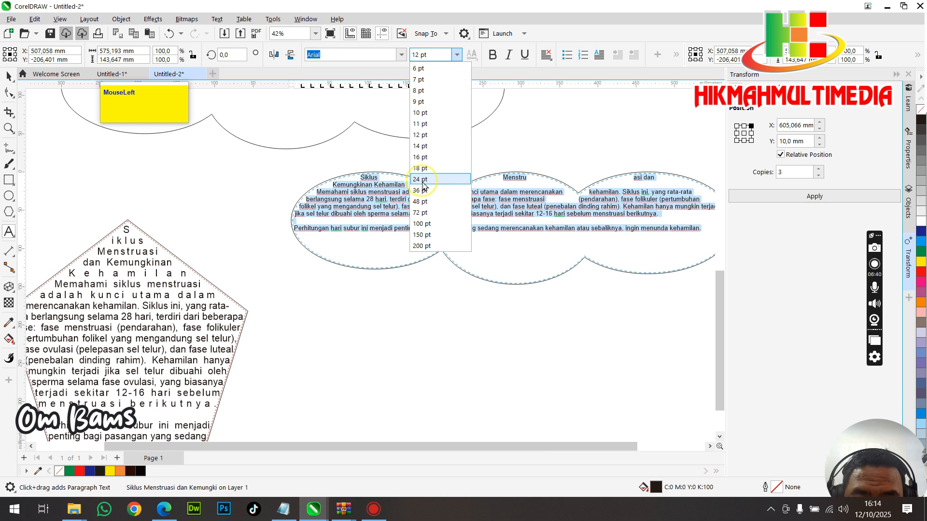
pyautogui.click(421, 181)
pyautogui.click(457, 55)
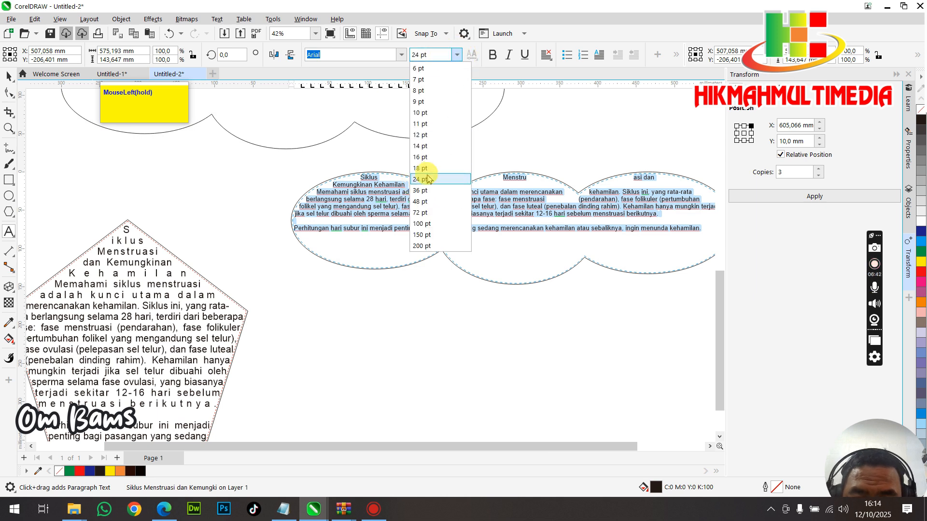
pyautogui.click(421, 178)
pyautogui.scroll(-1, 453, 191)
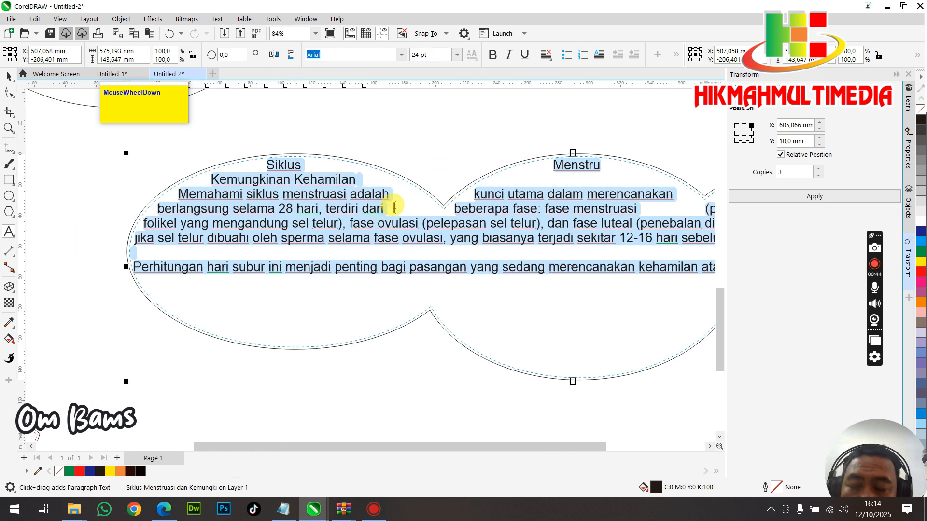
pyautogui.click(9, 77)
pyautogui.scroll(-4, 289, 187)
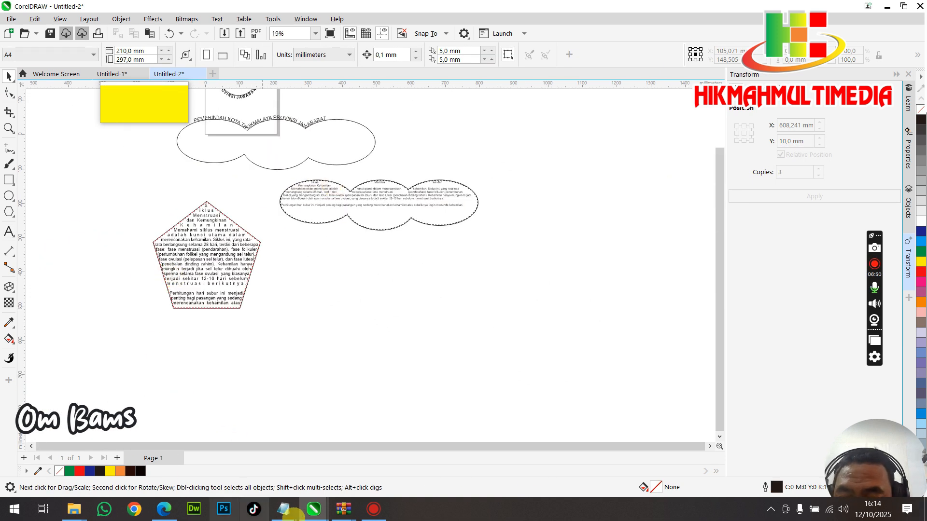
pyautogui.click(280, 517)
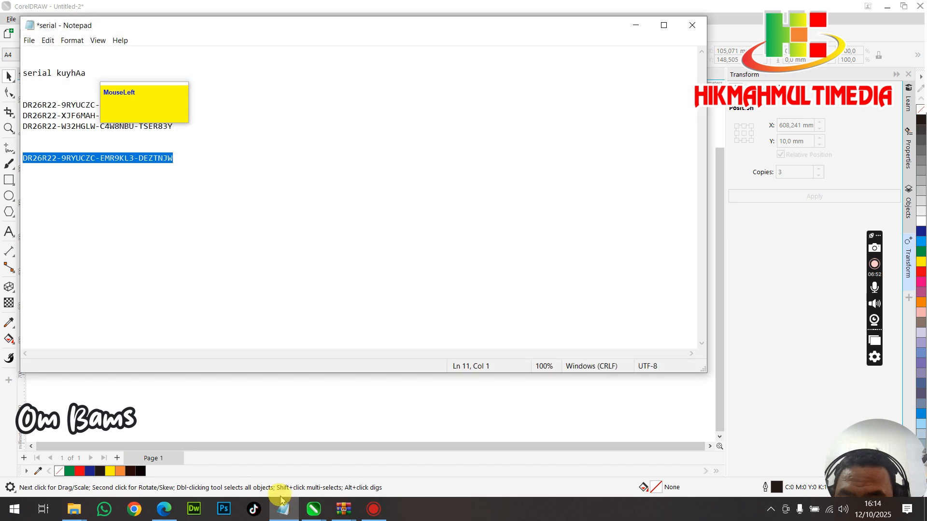
pyautogui.click(283, 511)
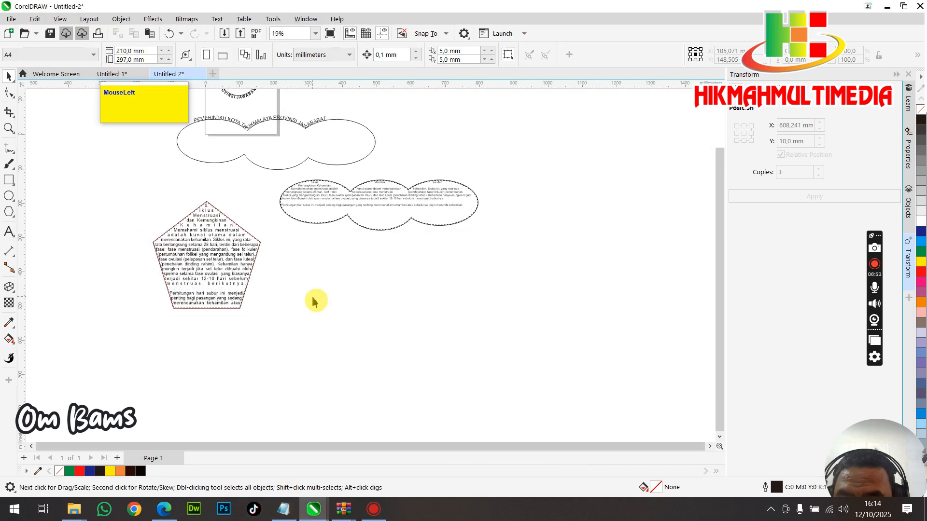
# - Paste the copied article section as artistic text in the empty area below the second welded shape
pyautogui.click(8, 232)
pyautogui.click(375, 292)
pyautogui.scroll(2, 392, 297)
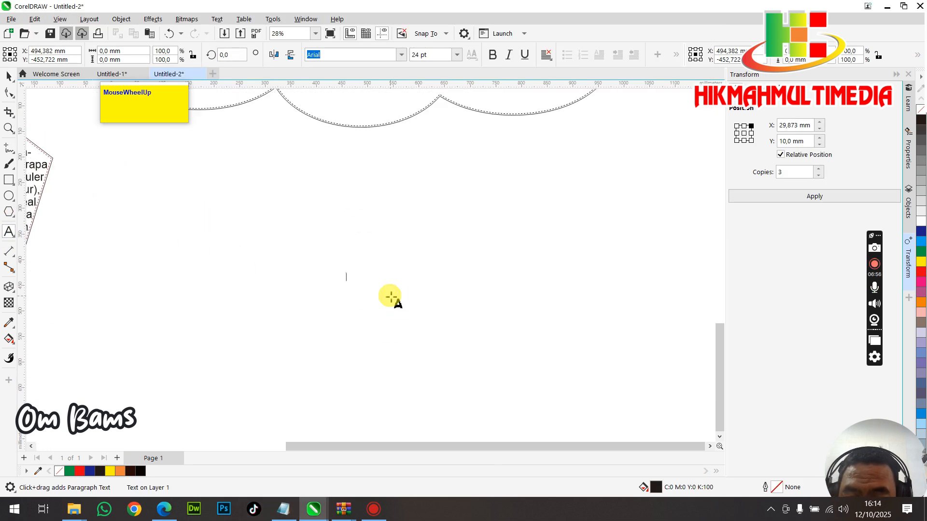
pyautogui.scroll(3, 390, 298)
pyautogui.hotkey('ctrl', 'v')
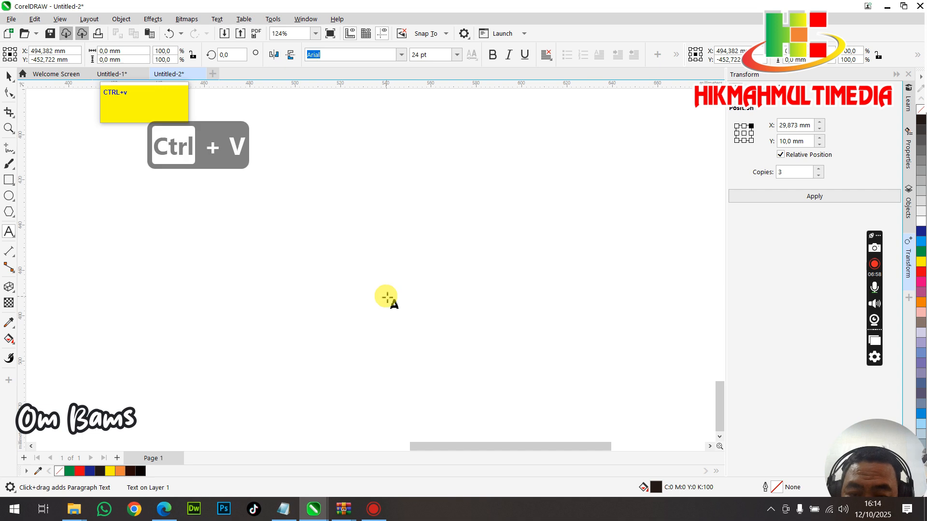
pyautogui.scroll(-2, 213, 269)
pyautogui.scroll(-3, 311, 294)
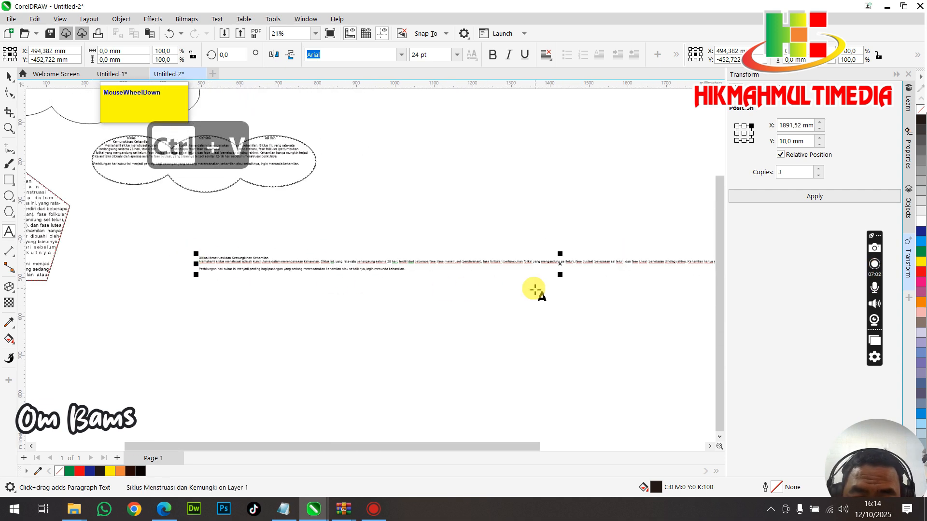
pyautogui.scroll(-4, 533, 289)
pyautogui.scroll(4, 486, 287)
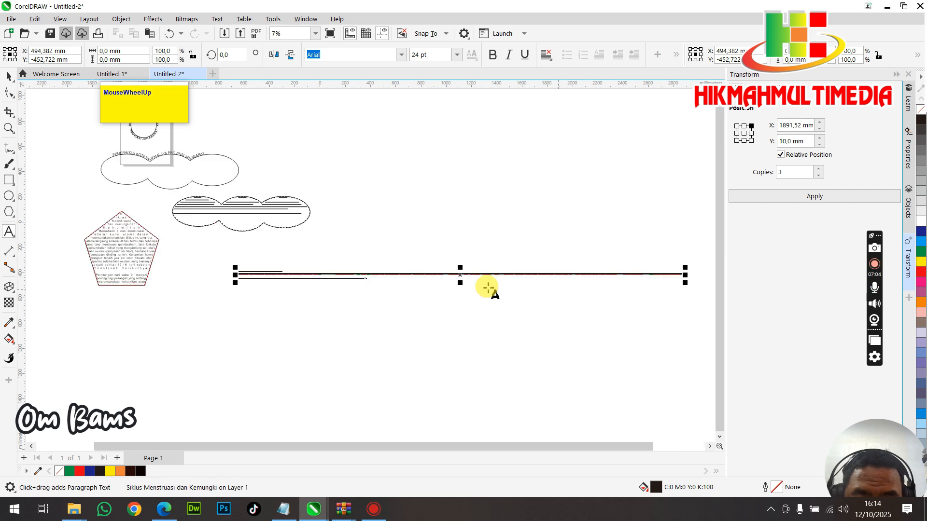
pyautogui.click(7, 77)
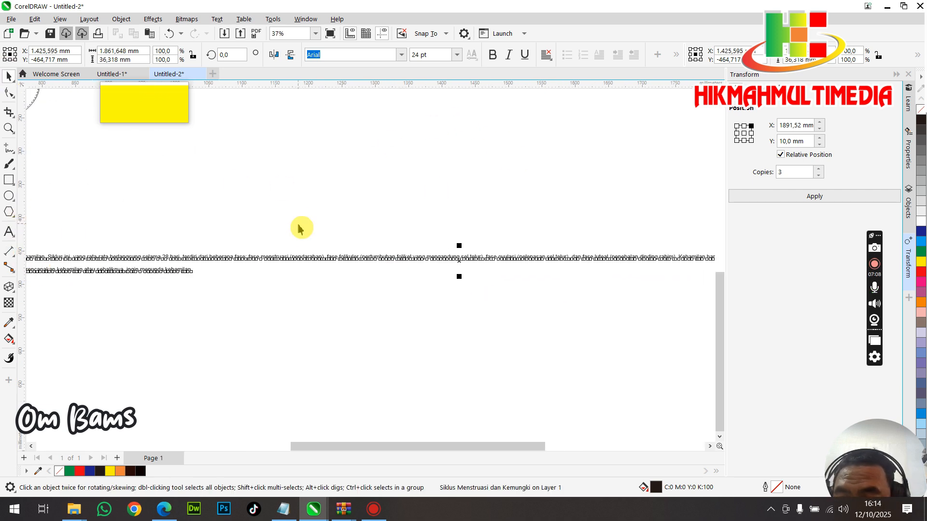
pyautogui.scroll(-1, 345, 239)
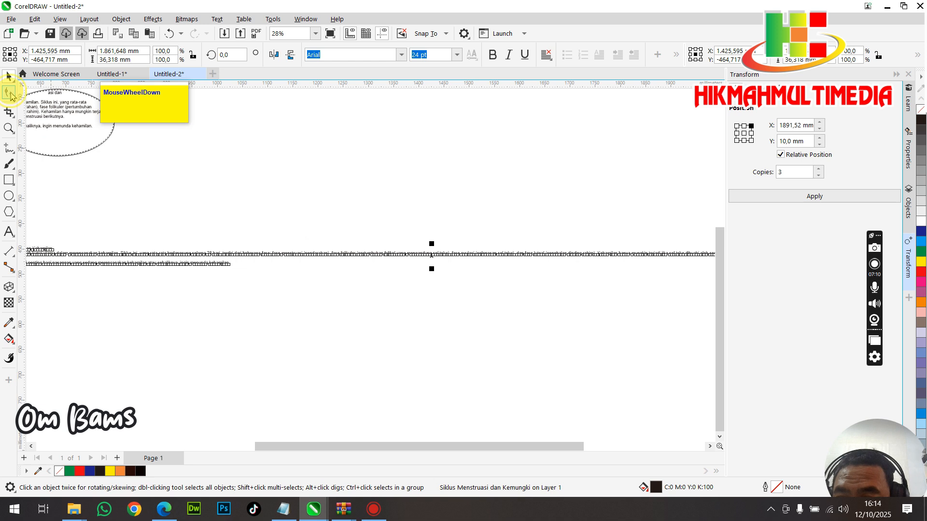
pyautogui.click(9, 93)
pyautogui.scroll(-1, 304, 209)
pyautogui.click(8, 77)
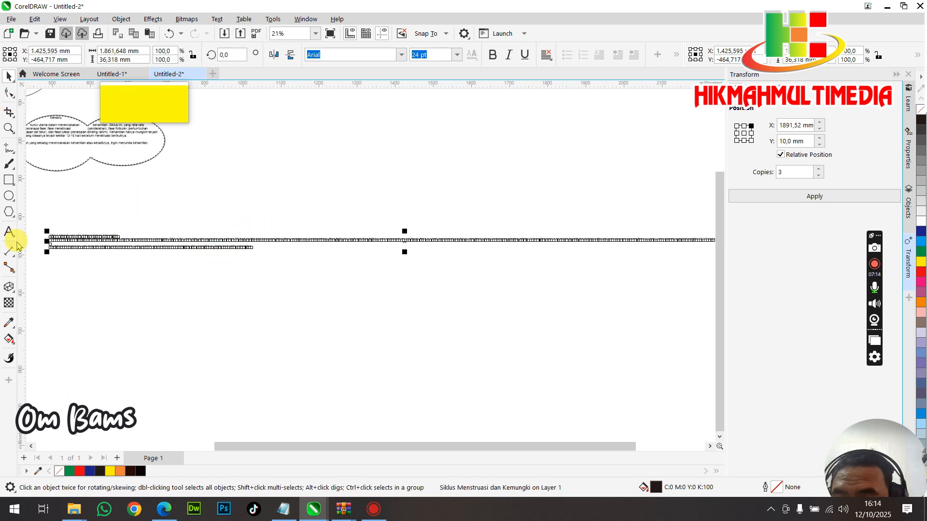
pyautogui.scroll(1, 130, 247)
pyautogui.doubleClick(133, 241)
pyautogui.scroll(-1, 172, 242)
pyautogui.click(72, 238)
pyautogui.click(10, 80)
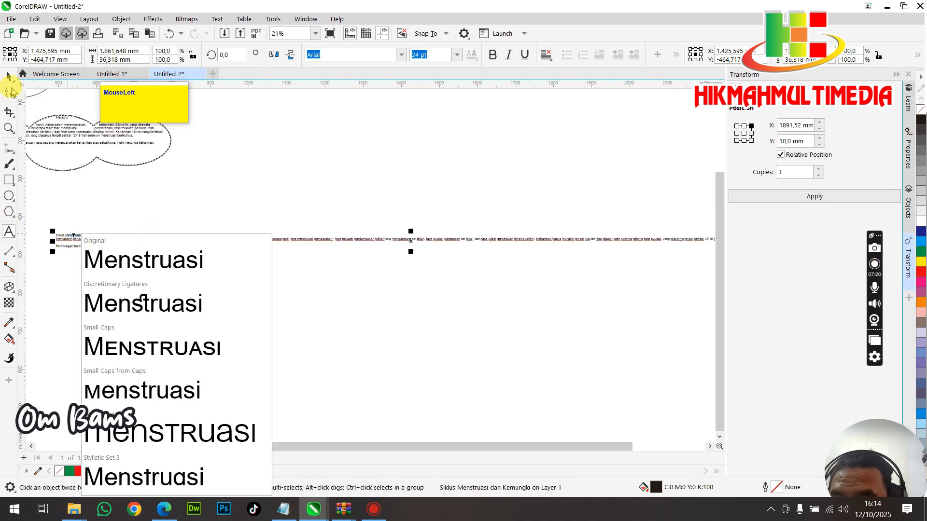
# - Select the artistic text pasted below the second welded shape and convert it to paragraph text
pyautogui.click(324, 240)
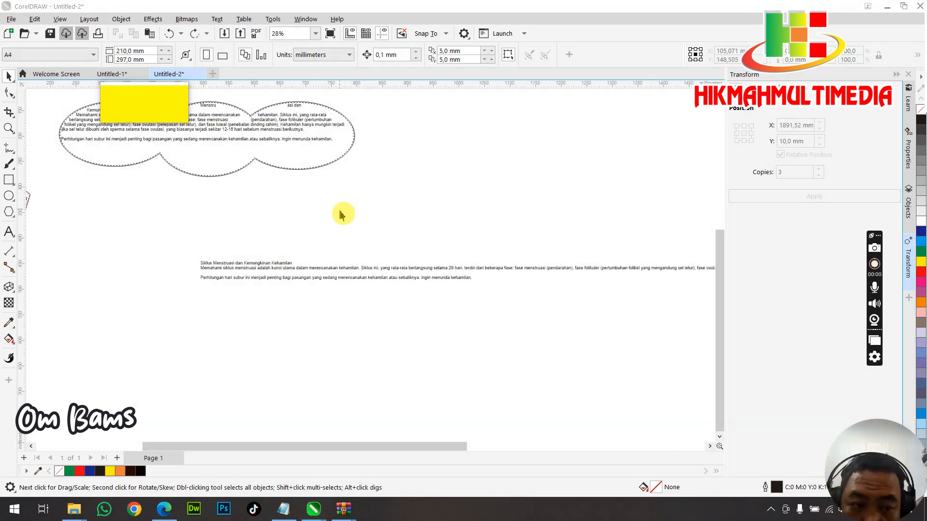
pyautogui.click(265, 277)
pyautogui.scroll(3, 229, 261)
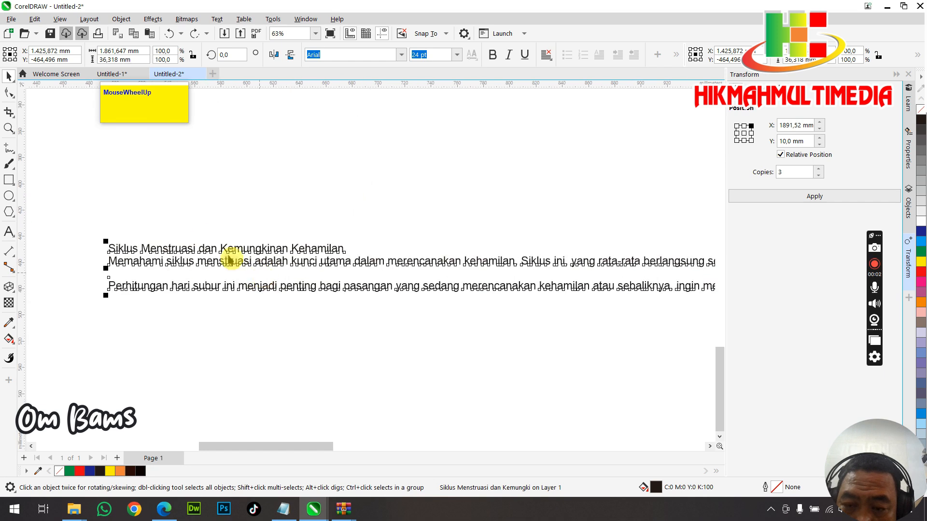
pyautogui.scroll(-2, 177, 210)
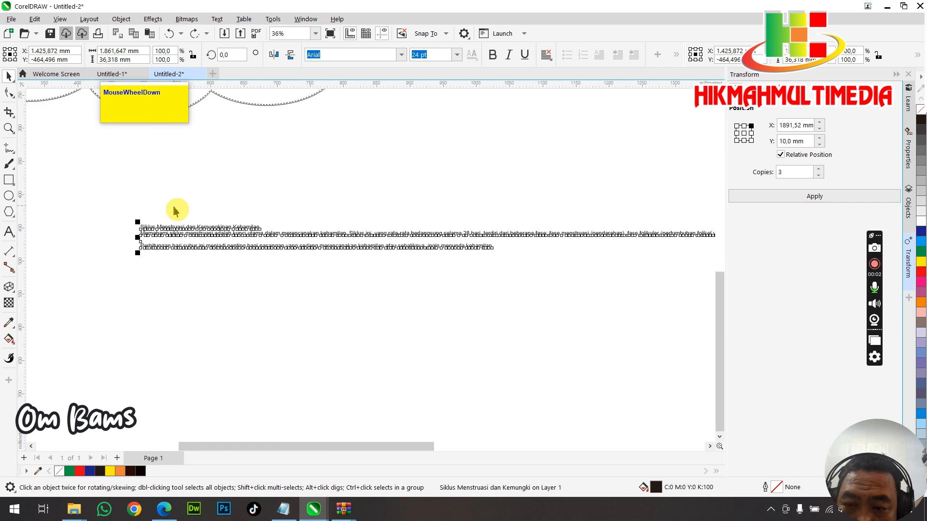
pyautogui.click(546, 55)
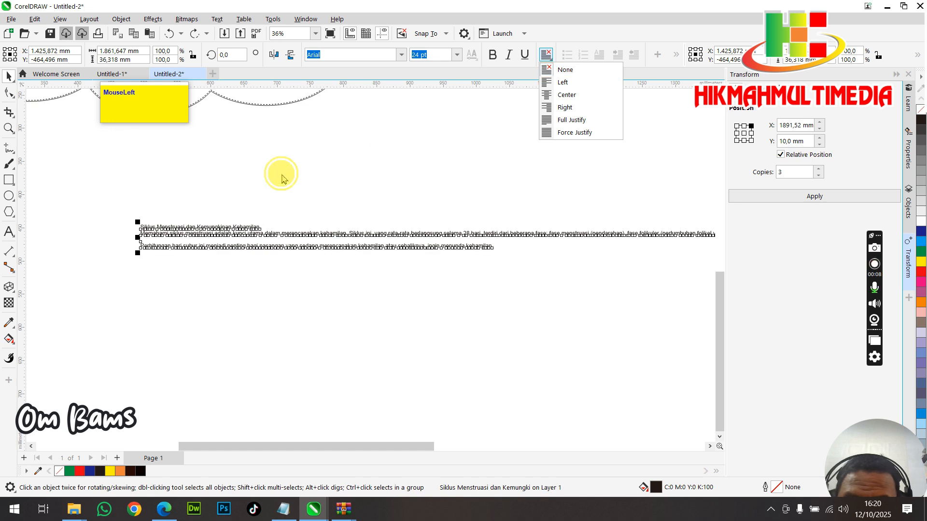
pyautogui.click(282, 175)
pyautogui.click(241, 239)
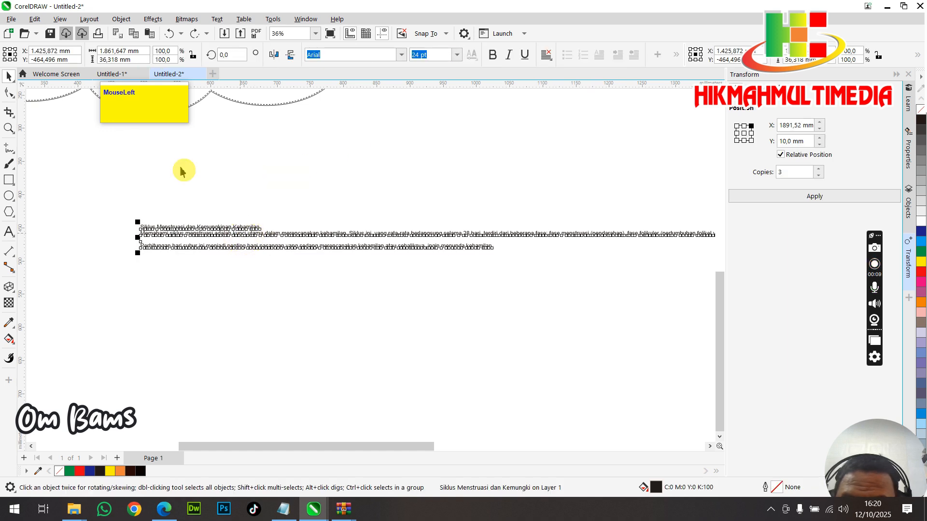
pyautogui.click(218, 20)
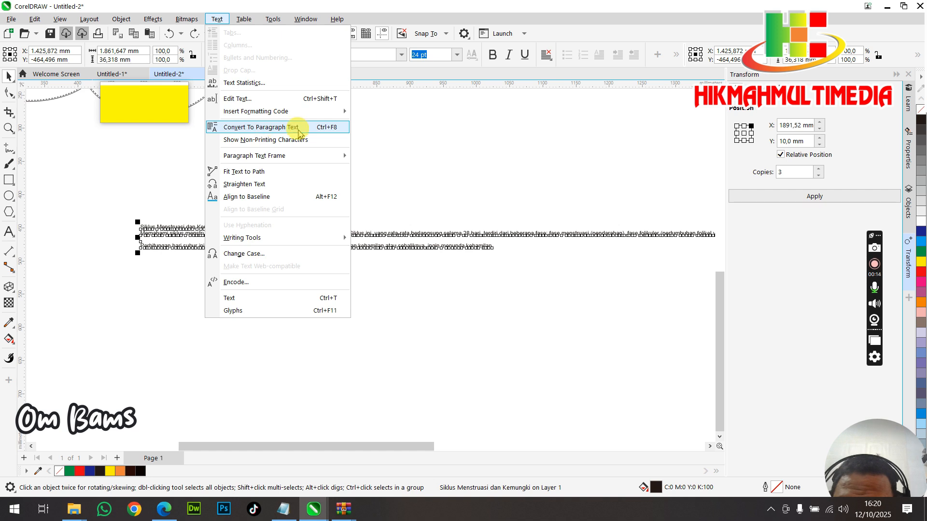
pyautogui.click(283, 129)
pyautogui.scroll(-3, 183, 201)
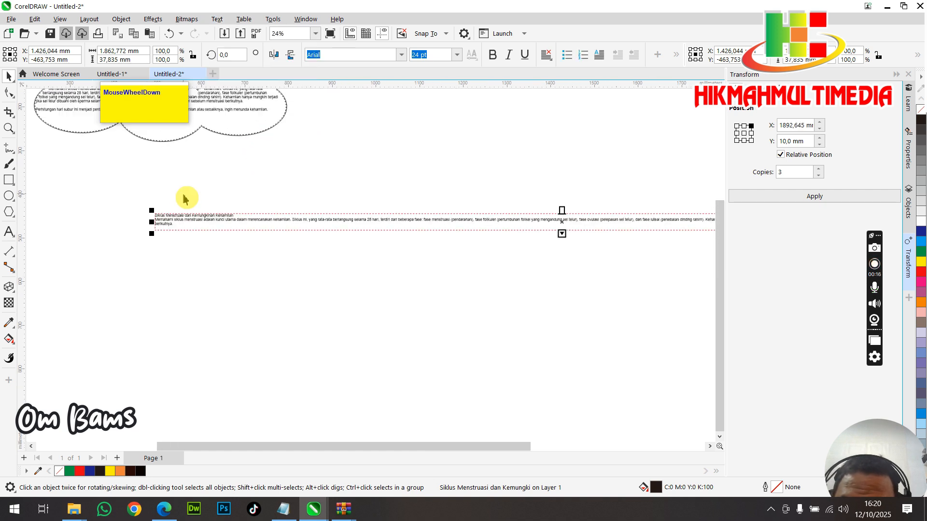
# - Narrow the converted paragraph text frame to about 549 mm and move it closer beneath the second welded shape
pyautogui.scroll(-2, 232, 214)
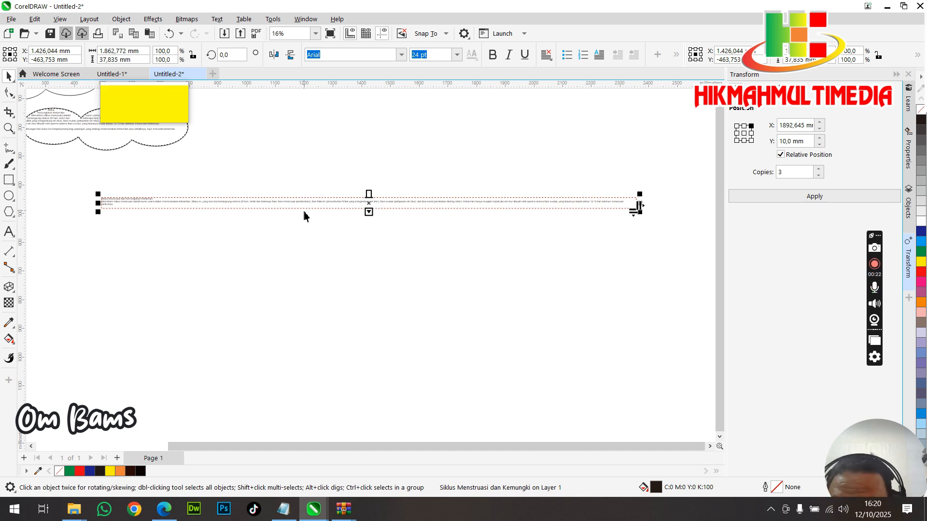
pyautogui.scroll(1, 221, 213)
pyautogui.scroll(-1, 357, 189)
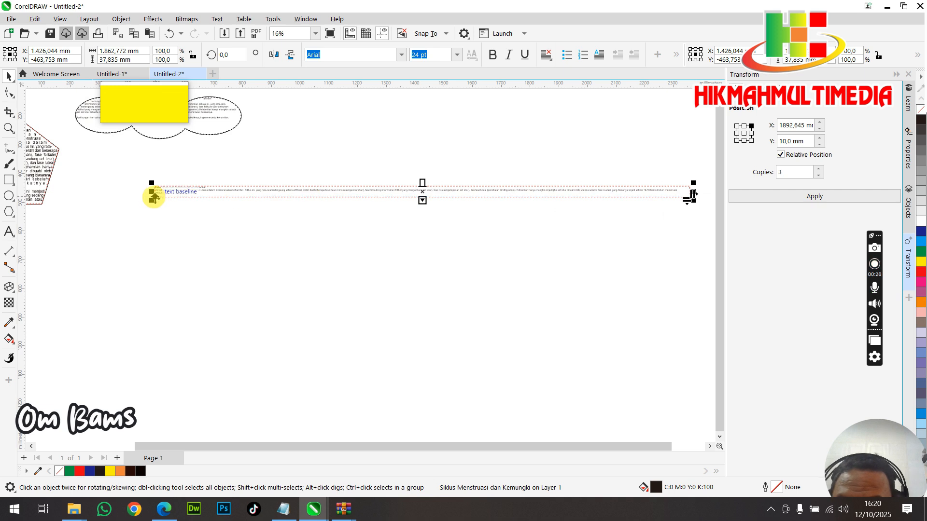
pyautogui.moveTo(151, 192); pyautogui.dragTo(528, 193)
pyautogui.moveTo(616, 198); pyautogui.dragTo(217, 191)
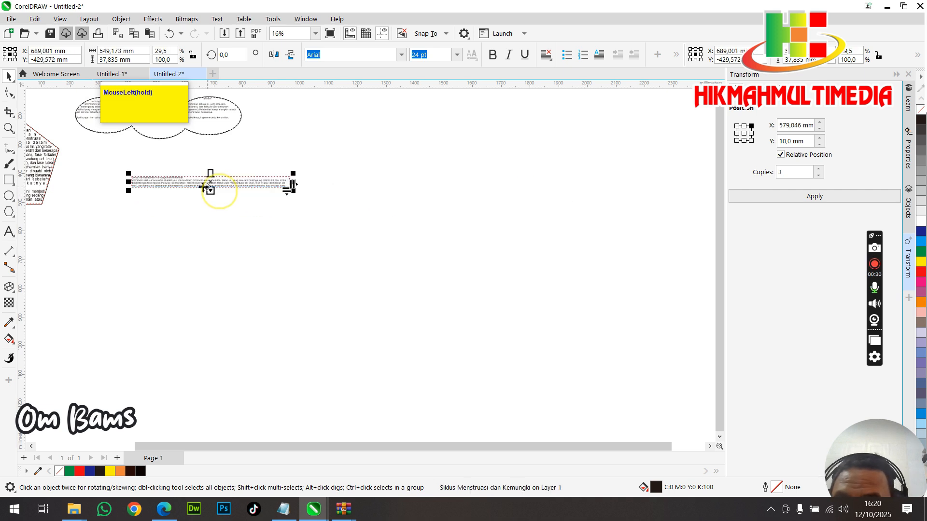
pyautogui.scroll(-2, 218, 191)
pyautogui.scroll(1, 173, 185)
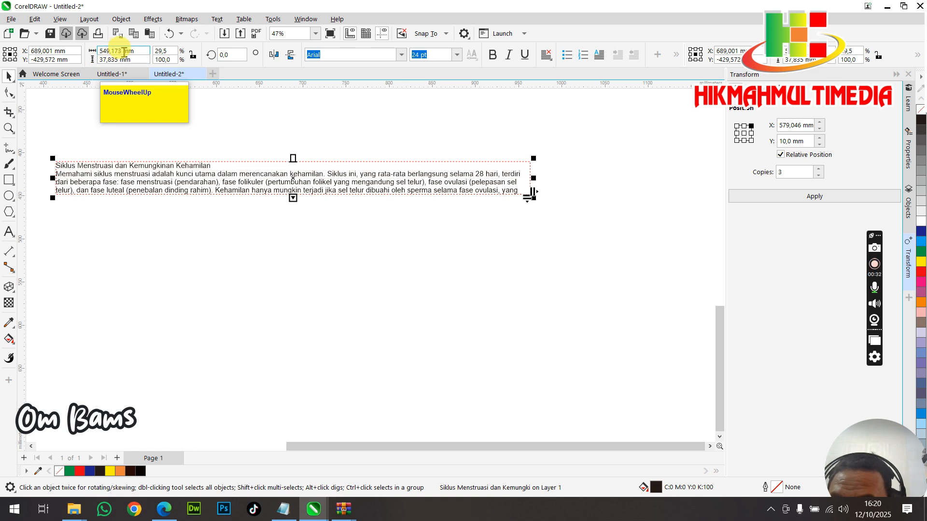
pyautogui.moveTo(110, 54); pyautogui.dragTo(89, 58)
pyautogui.press('End')
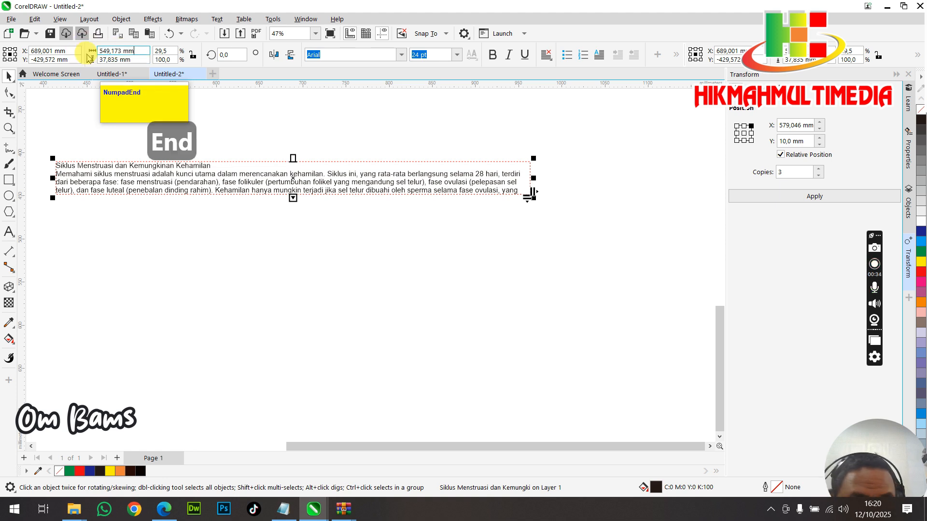
pyautogui.press('Insert')
pyautogui.moveTo(104, 55); pyautogui.dragTo(75, 54)
pyautogui.press('End')
pyautogui.press('Insert')
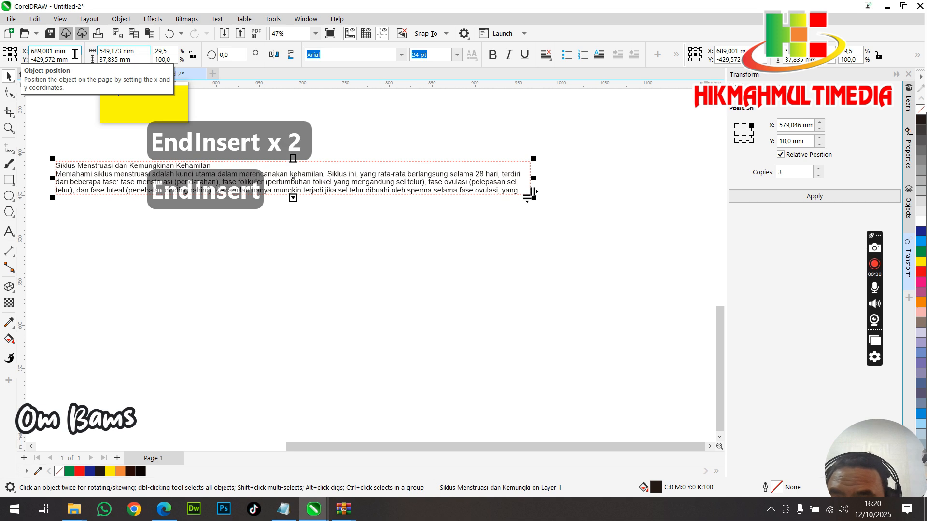
pyautogui.click(110, 55)
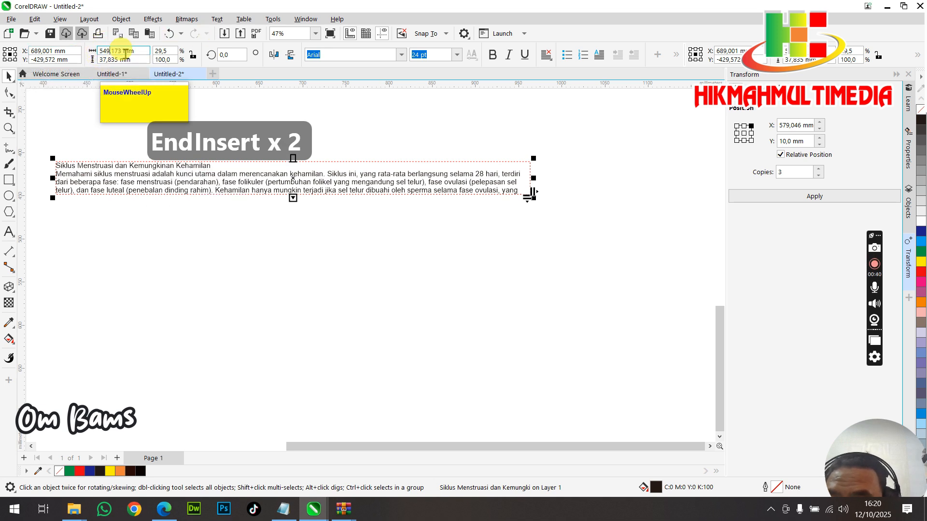
# - Set the width of the converted paragraph text frame to 100 mm
pyautogui.moveTo(126, 54); pyautogui.dragTo(98, 53)
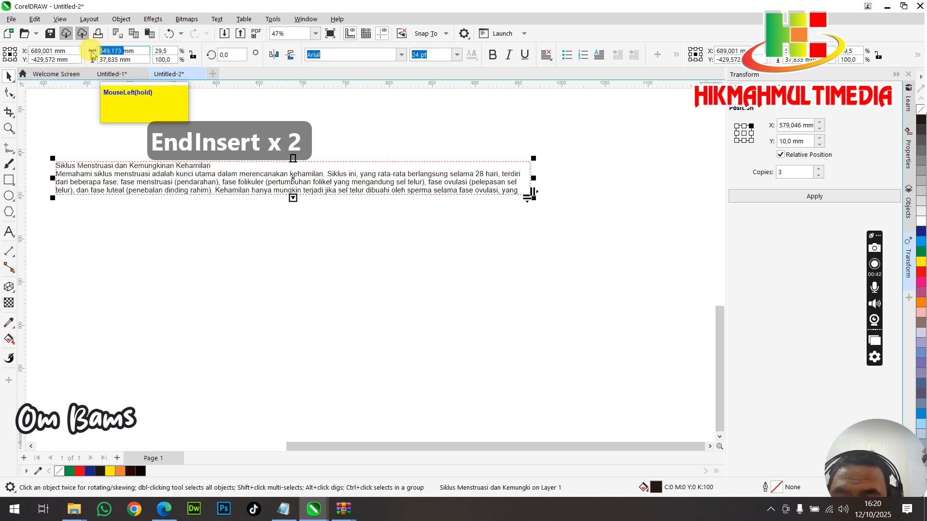
pyautogui.write('10')
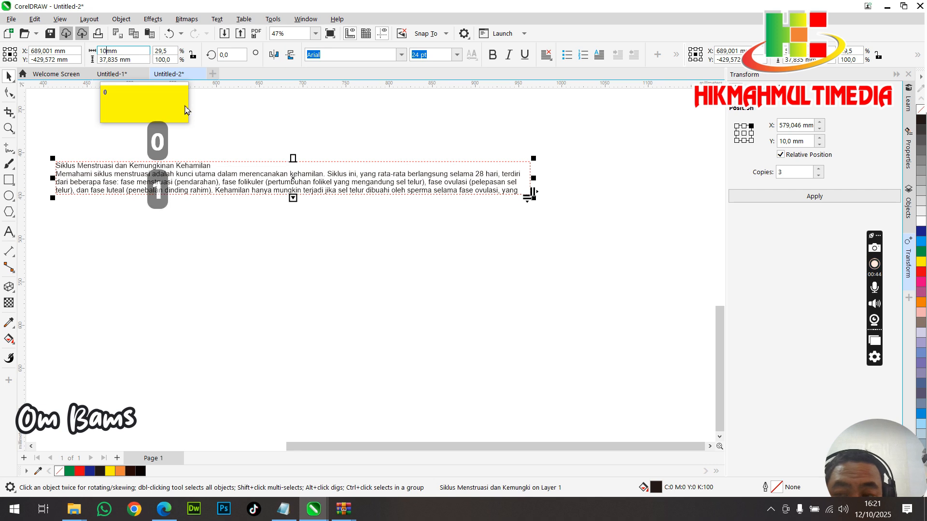
pyautogui.write('0')
pyautogui.press('Return')
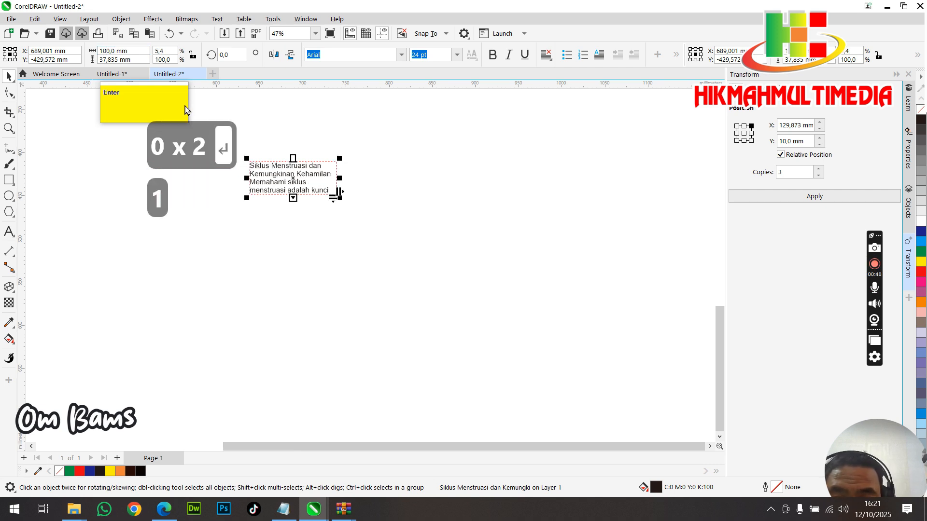
# - Set the paragraph text's font size to 7 pt and extend its frame downward to about 52 mm high
pyautogui.click(456, 55)
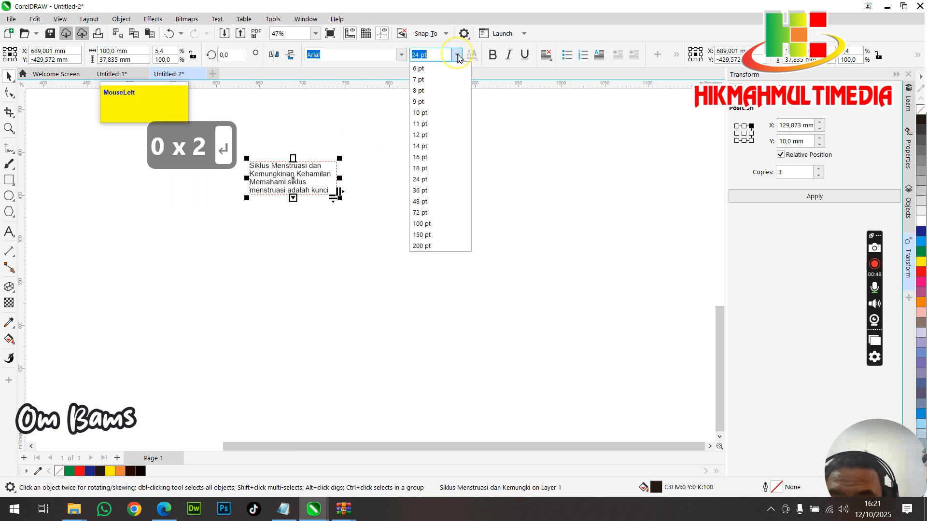
pyautogui.click(419, 79)
pyautogui.scroll(3, 299, 176)
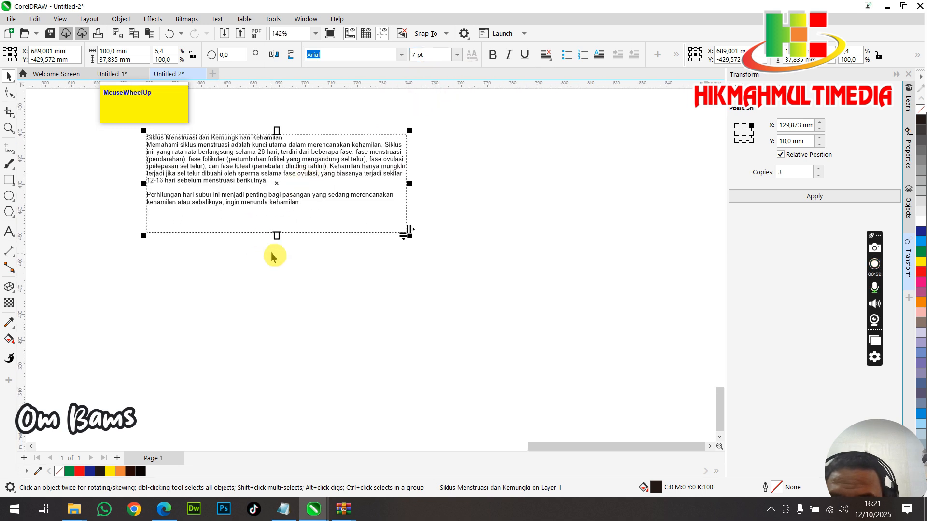
pyautogui.moveTo(276, 239); pyautogui.dragTo(276, 276)
pyautogui.scroll(1, 252, 183)
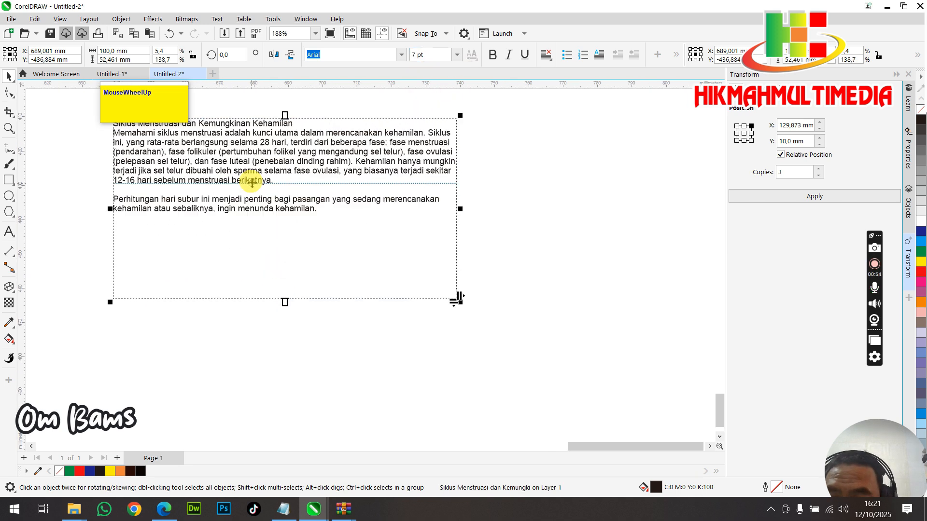
# - Try Full Justify and Force Justify alignment on the 100 mm wide paragraph text
pyautogui.click(546, 55)
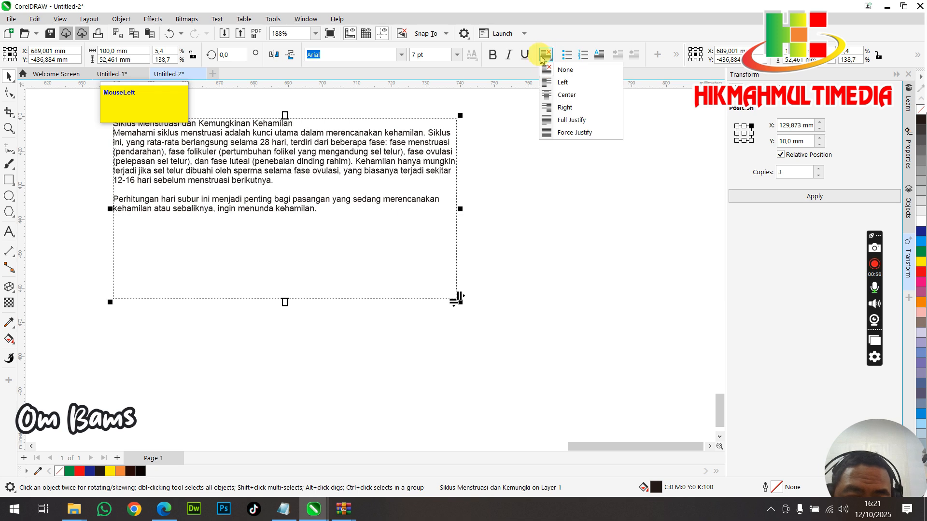
pyautogui.click(542, 121)
pyautogui.click(544, 55)
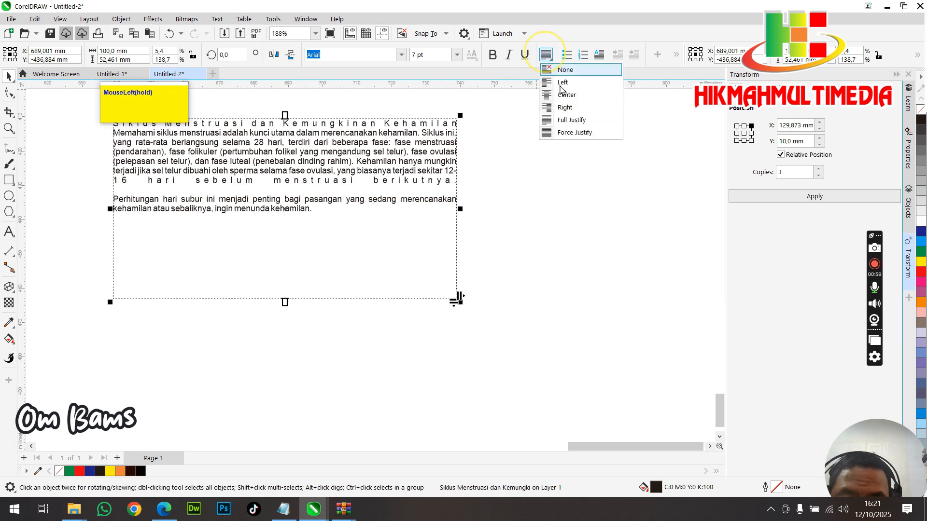
pyautogui.click(548, 130)
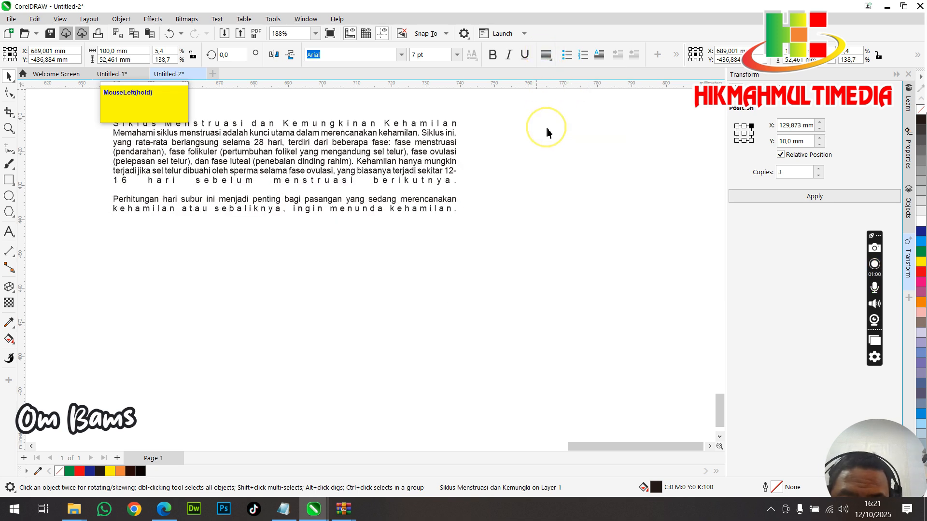
# - Set the alignment of the 100 mm wide paragraph text to Left
pyautogui.click(545, 54)
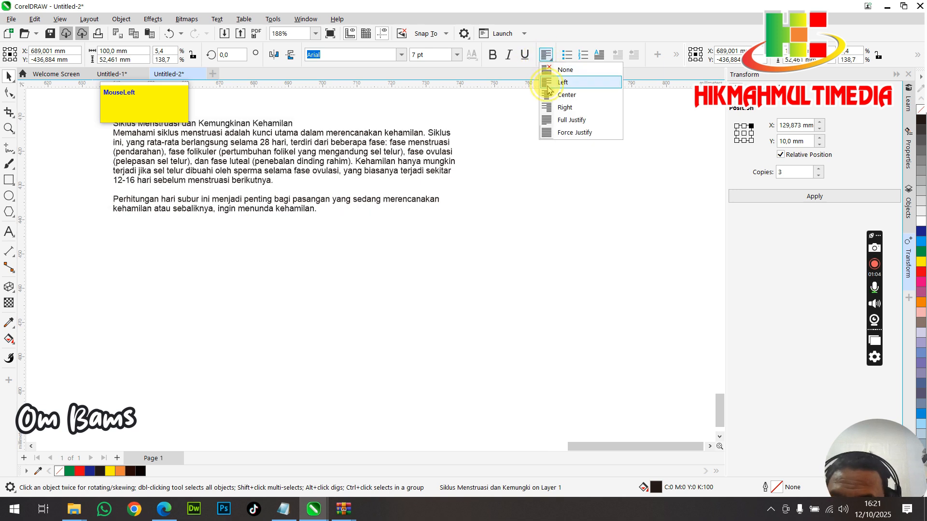
pyautogui.click(548, 82)
pyautogui.scroll(-2, 529, 239)
pyautogui.scroll(1, 365, 185)
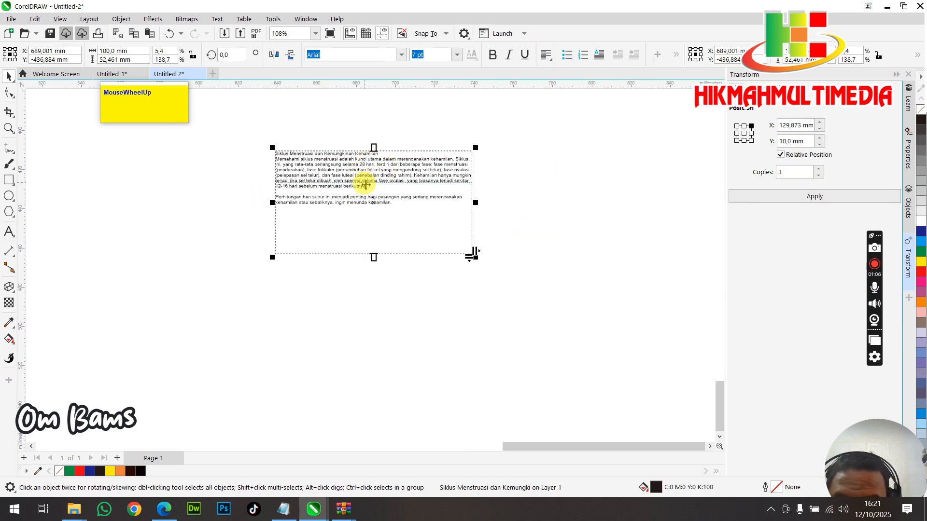
# - Shorten the paragraph frame from its lower edge to about 29 mm high, fitting the text, and reselect it
pyautogui.scroll(1, 365, 184)
pyautogui.moveTo(377, 280); pyautogui.dragTo(378, 218)
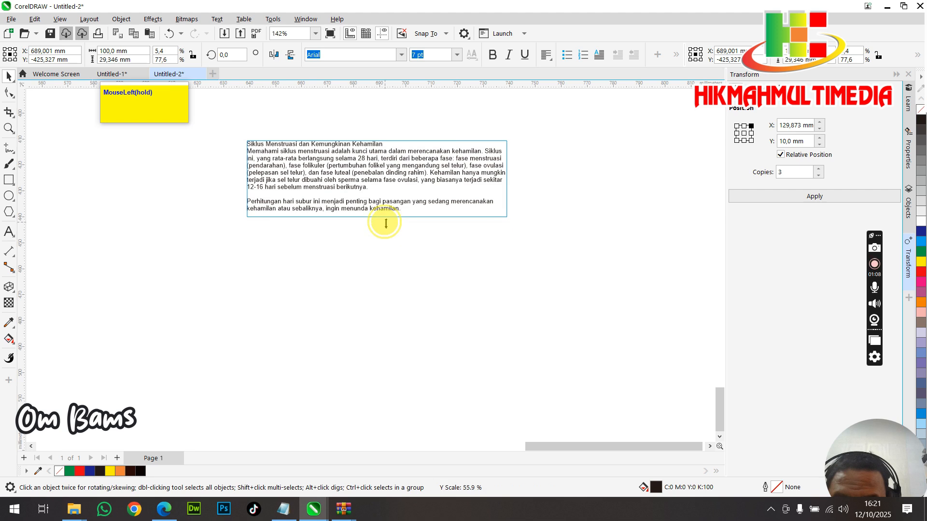
pyautogui.scroll(3, 370, 203)
pyautogui.scroll(-4, 370, 203)
pyautogui.click(338, 296)
pyautogui.click(376, 200)
pyautogui.scroll(3, 377, 199)
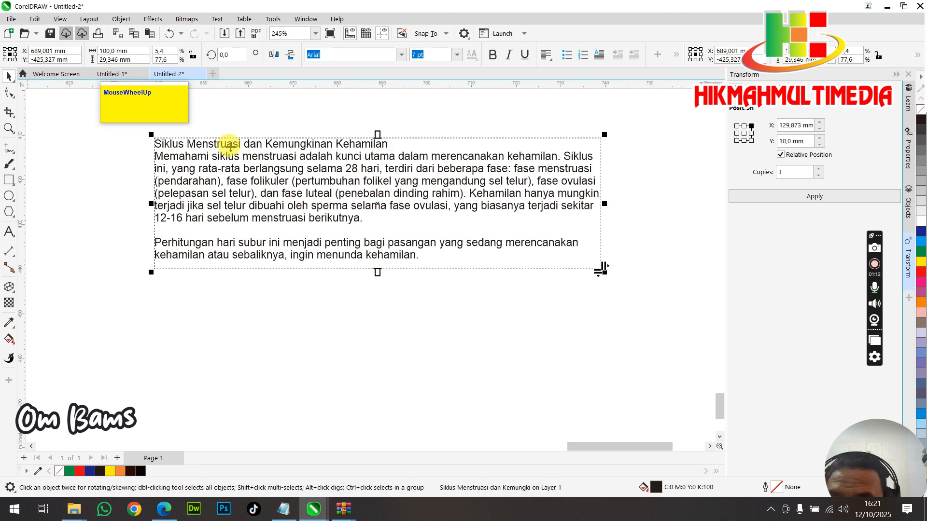
# - Change the paragraph text's case to UPPERCASE and extend its frame downward to about 48 mm high
pyautogui.click(218, 19)
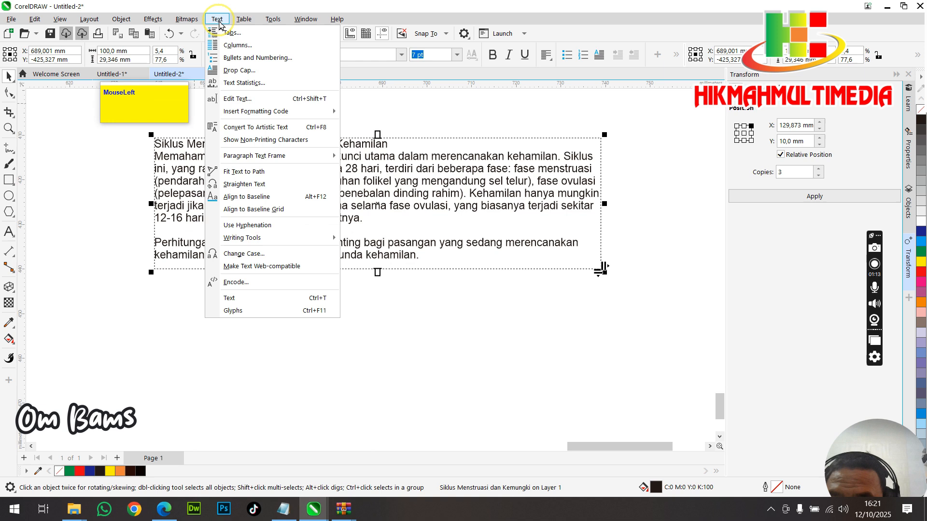
pyautogui.click(236, 251)
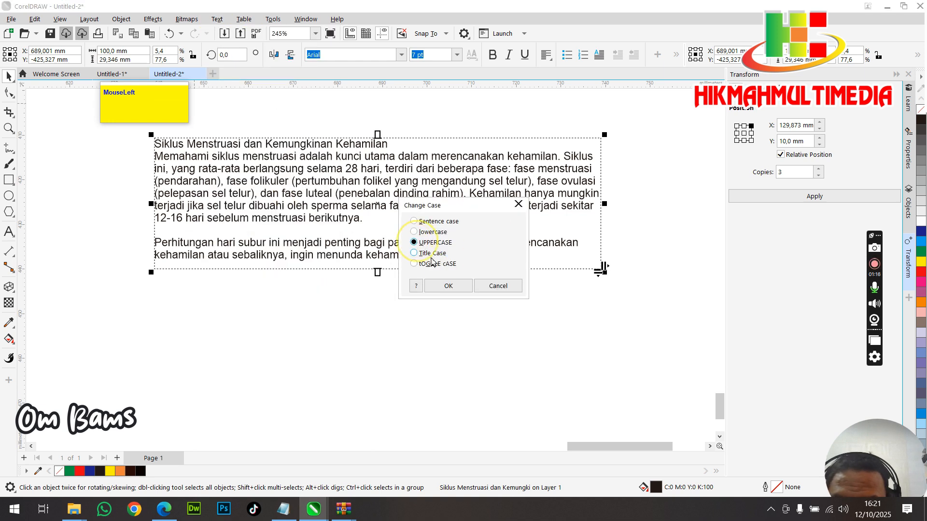
pyautogui.click(427, 286)
pyautogui.moveTo(379, 273); pyautogui.dragTo(380, 356)
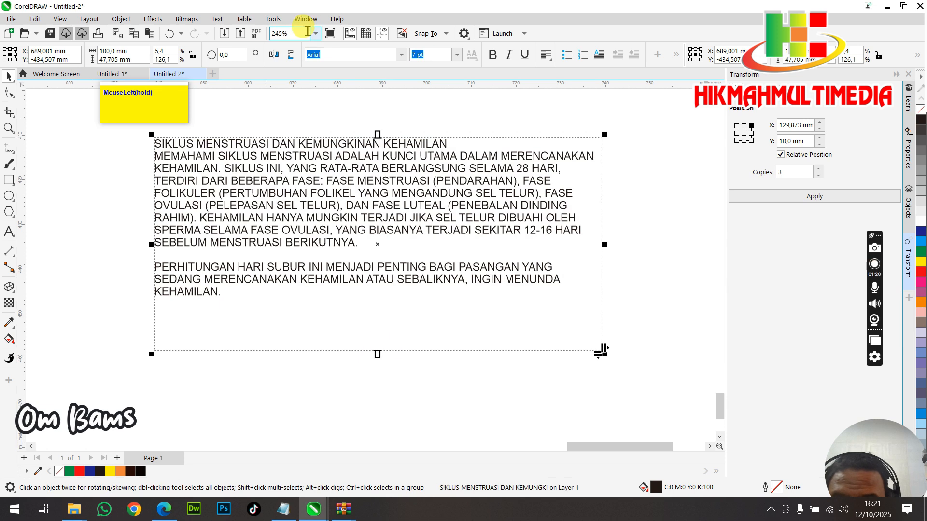
# - Change the case of the uppercase paragraph text to Title Case
pyautogui.click(220, 20)
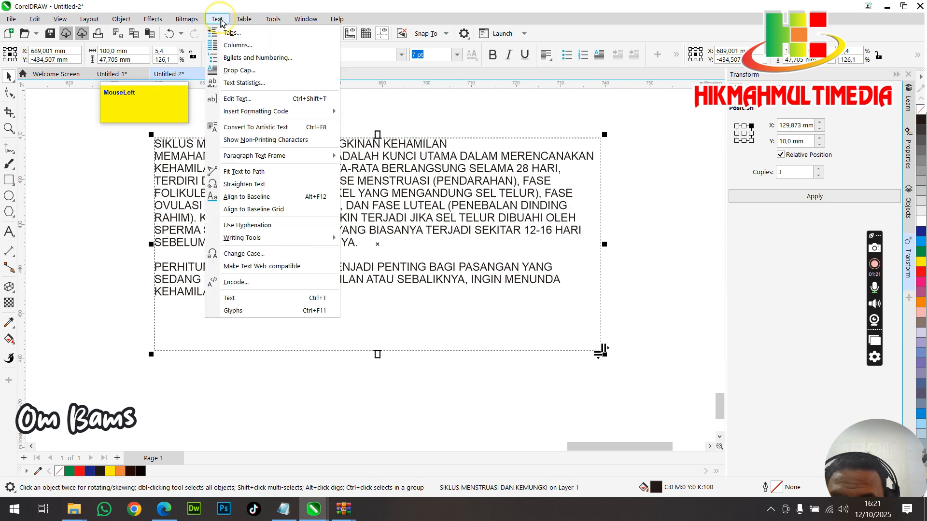
pyautogui.click(243, 254)
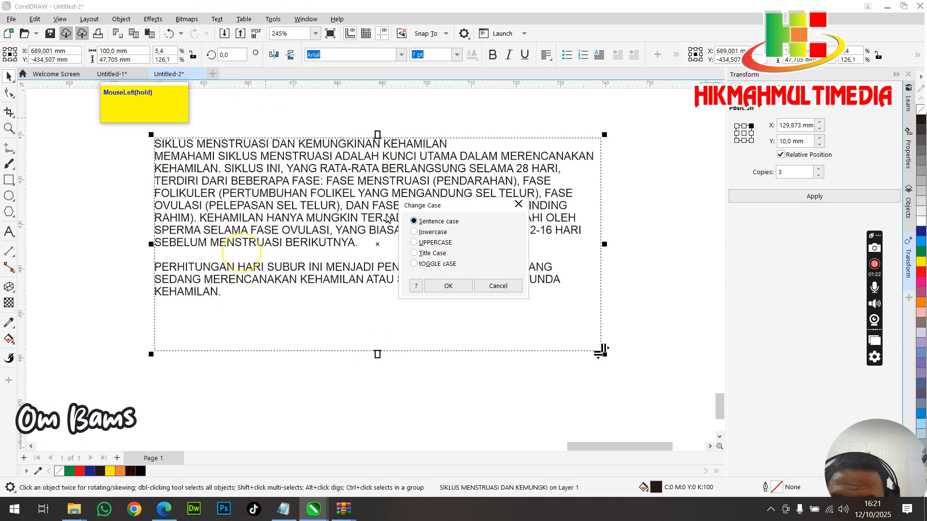
pyautogui.click(448, 286)
pyautogui.click(401, 234)
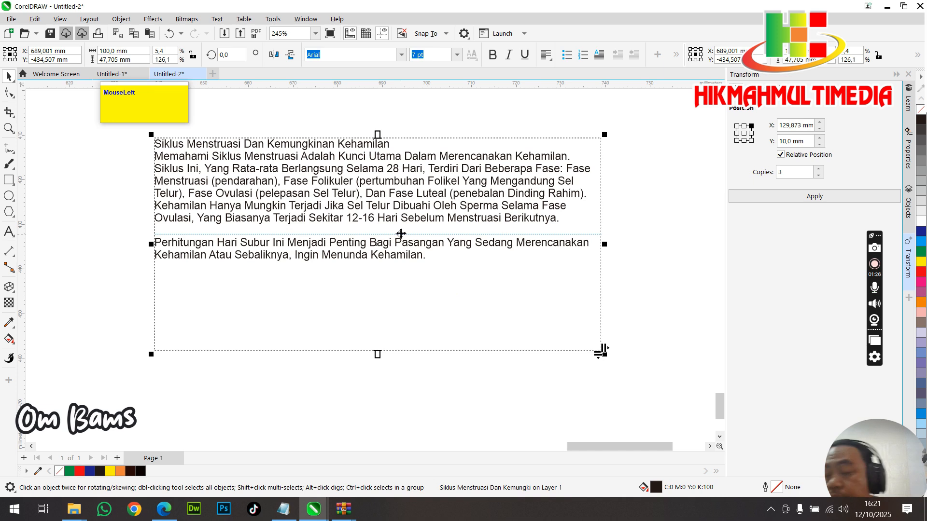
pyautogui.click(531, 193)
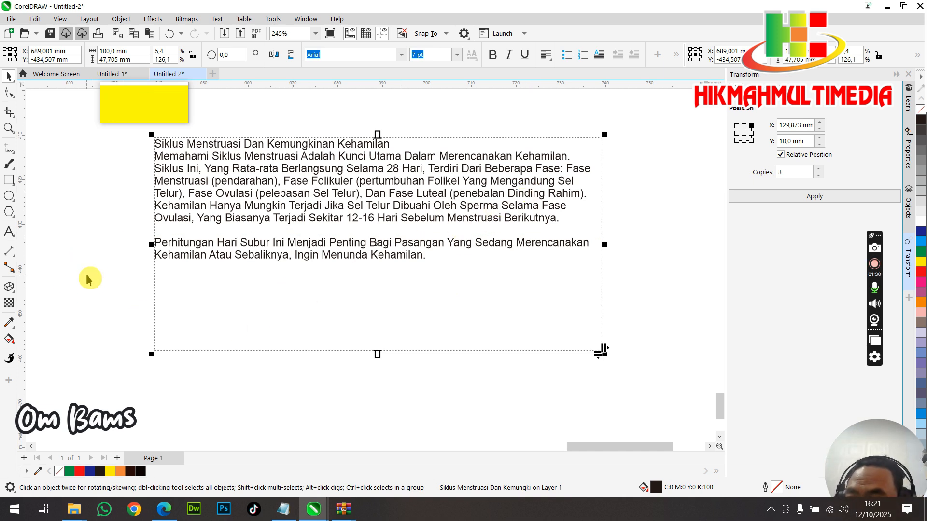
pyautogui.click(395, 322)
pyautogui.scroll(-2, 396, 323)
pyautogui.click(359, 273)
pyautogui.scroll(-3, 455, 321)
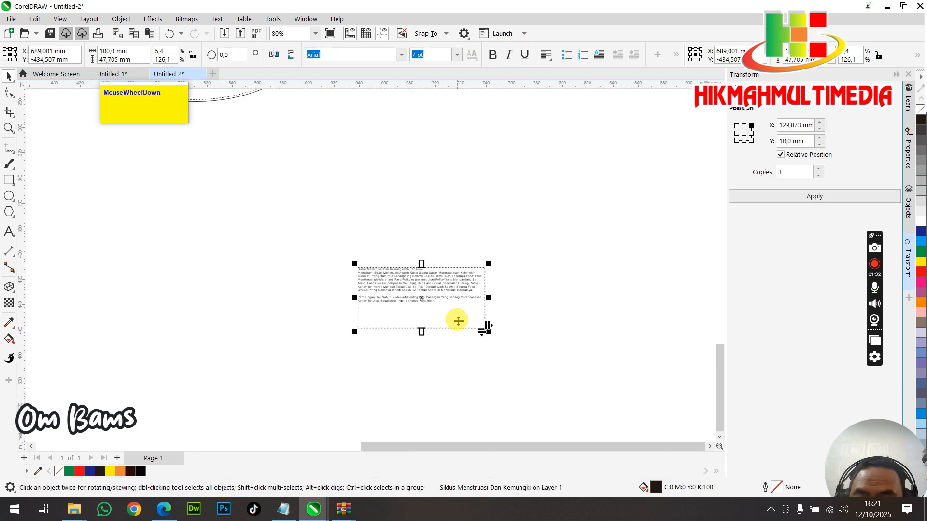
# - Open the Title Case paragraph text in the Edit Text dialog to review it, close the dialog unchanged, and deselect the paragraph
pyautogui.click(218, 20)
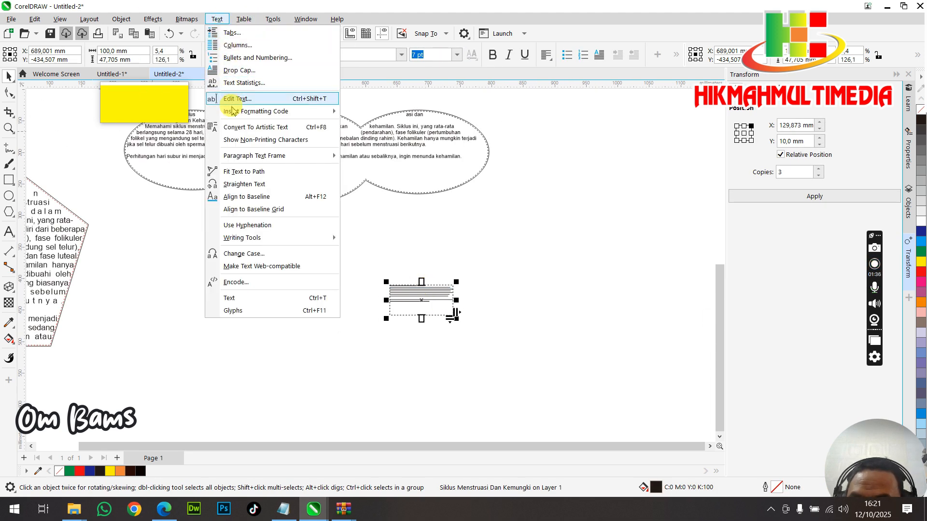
pyautogui.click(232, 99)
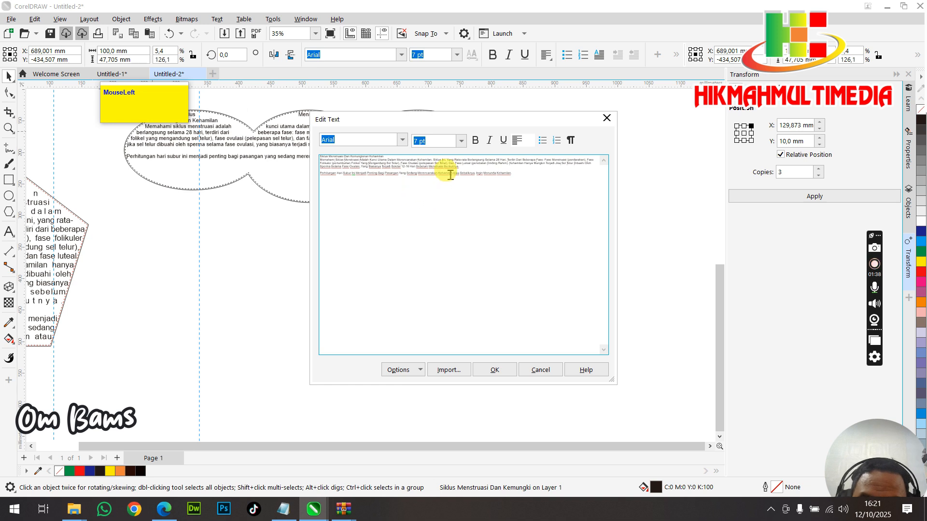
pyautogui.click(607, 118)
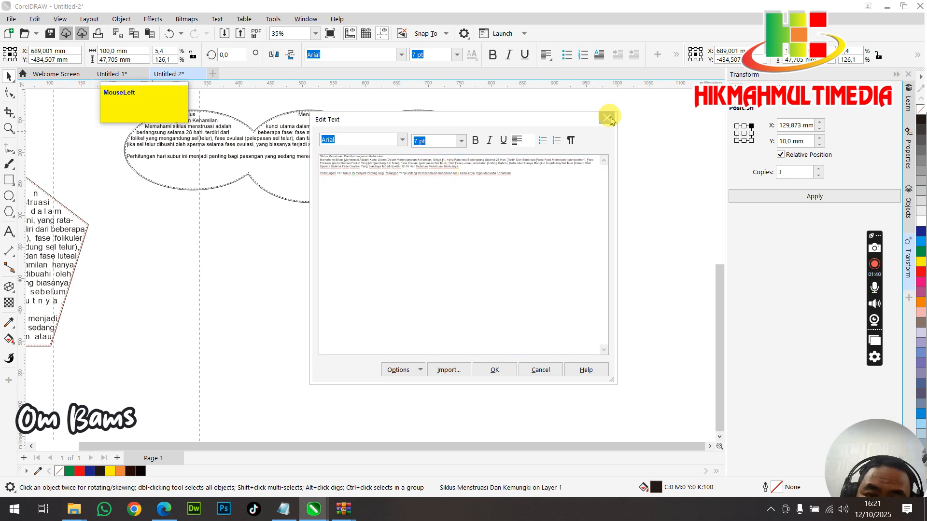
pyautogui.click(217, 18)
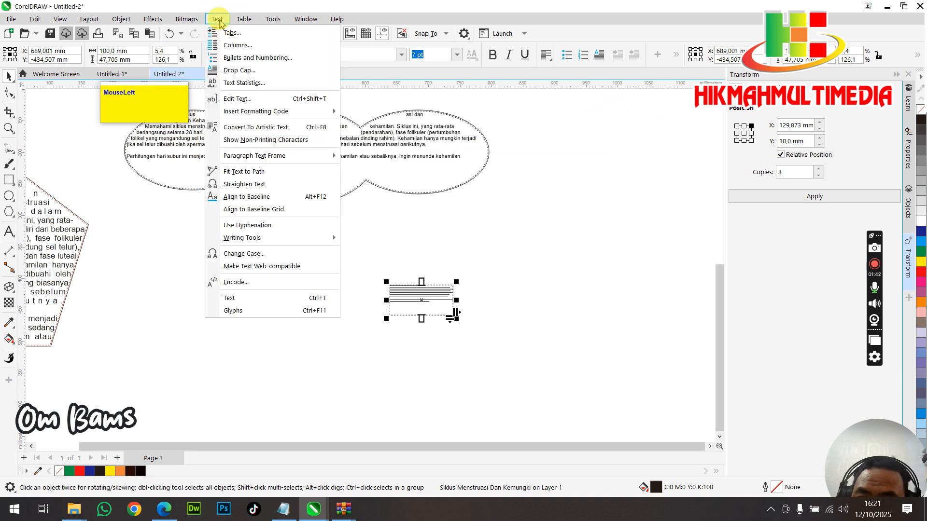
pyautogui.click(575, 393)
# - Select the orange "Text - Font" artistic title above the "and Paragraf" line
pyautogui.scroll(-1, 575, 393)
pyautogui.scroll(-1, 573, 394)
pyautogui.scroll(2, 408, 185)
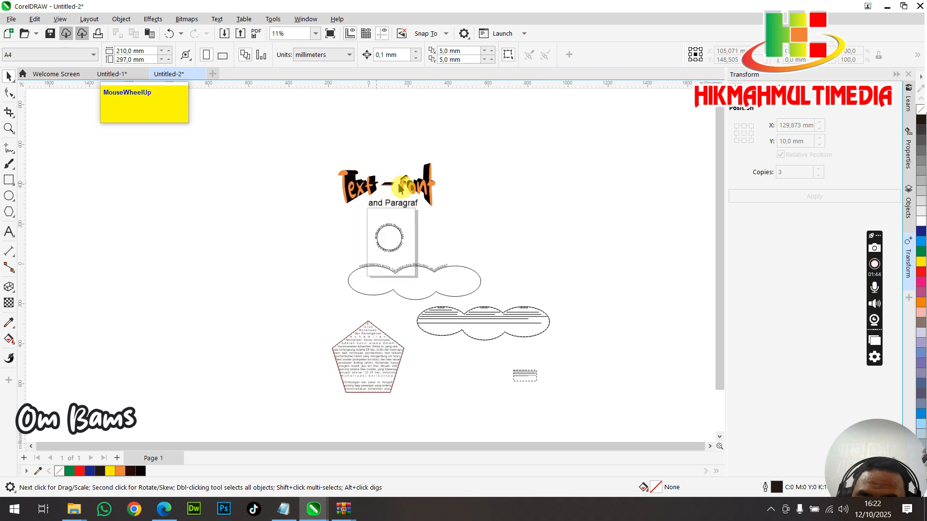
pyautogui.click(437, 193)
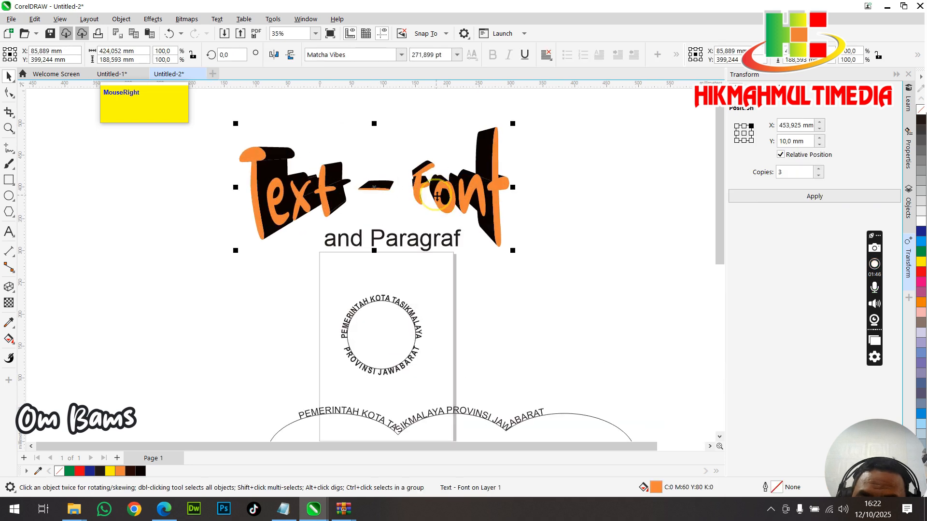
pyautogui.rightClick(437, 196)
pyautogui.click(458, 191)
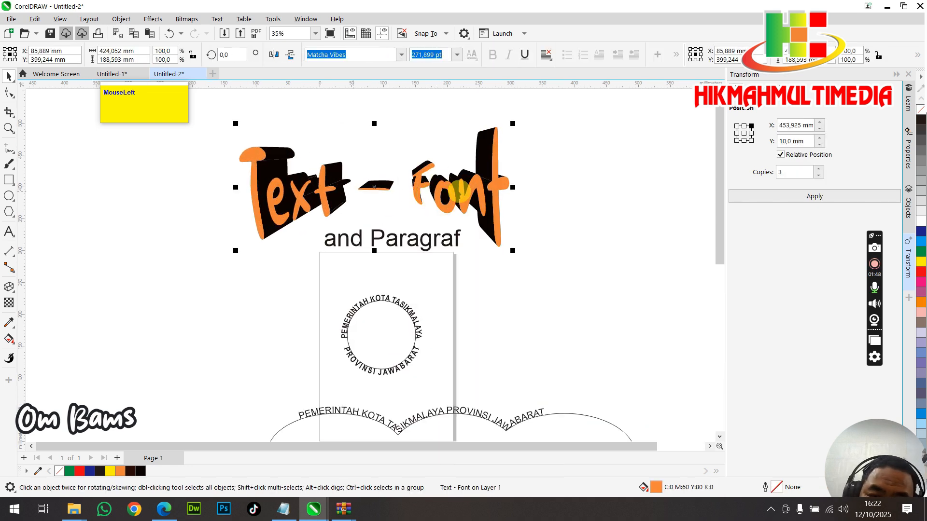
pyautogui.scroll(-2, 272, 192)
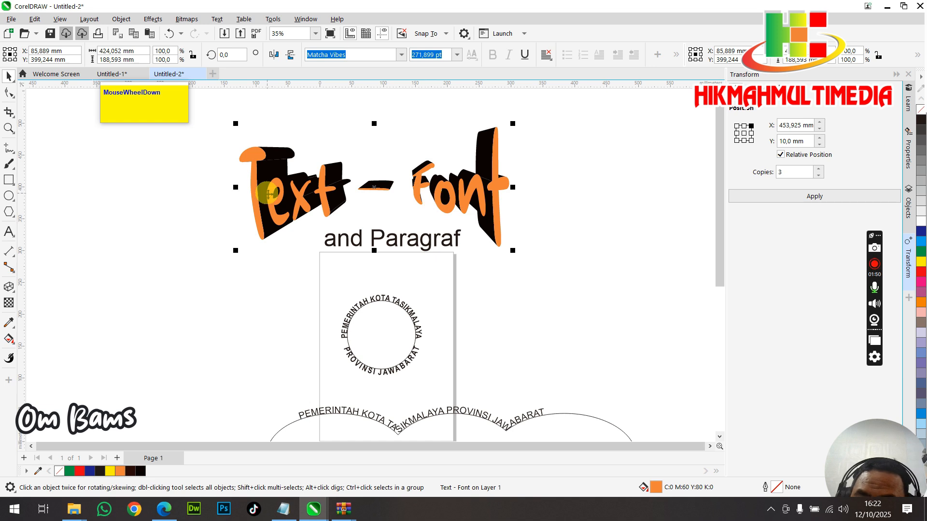